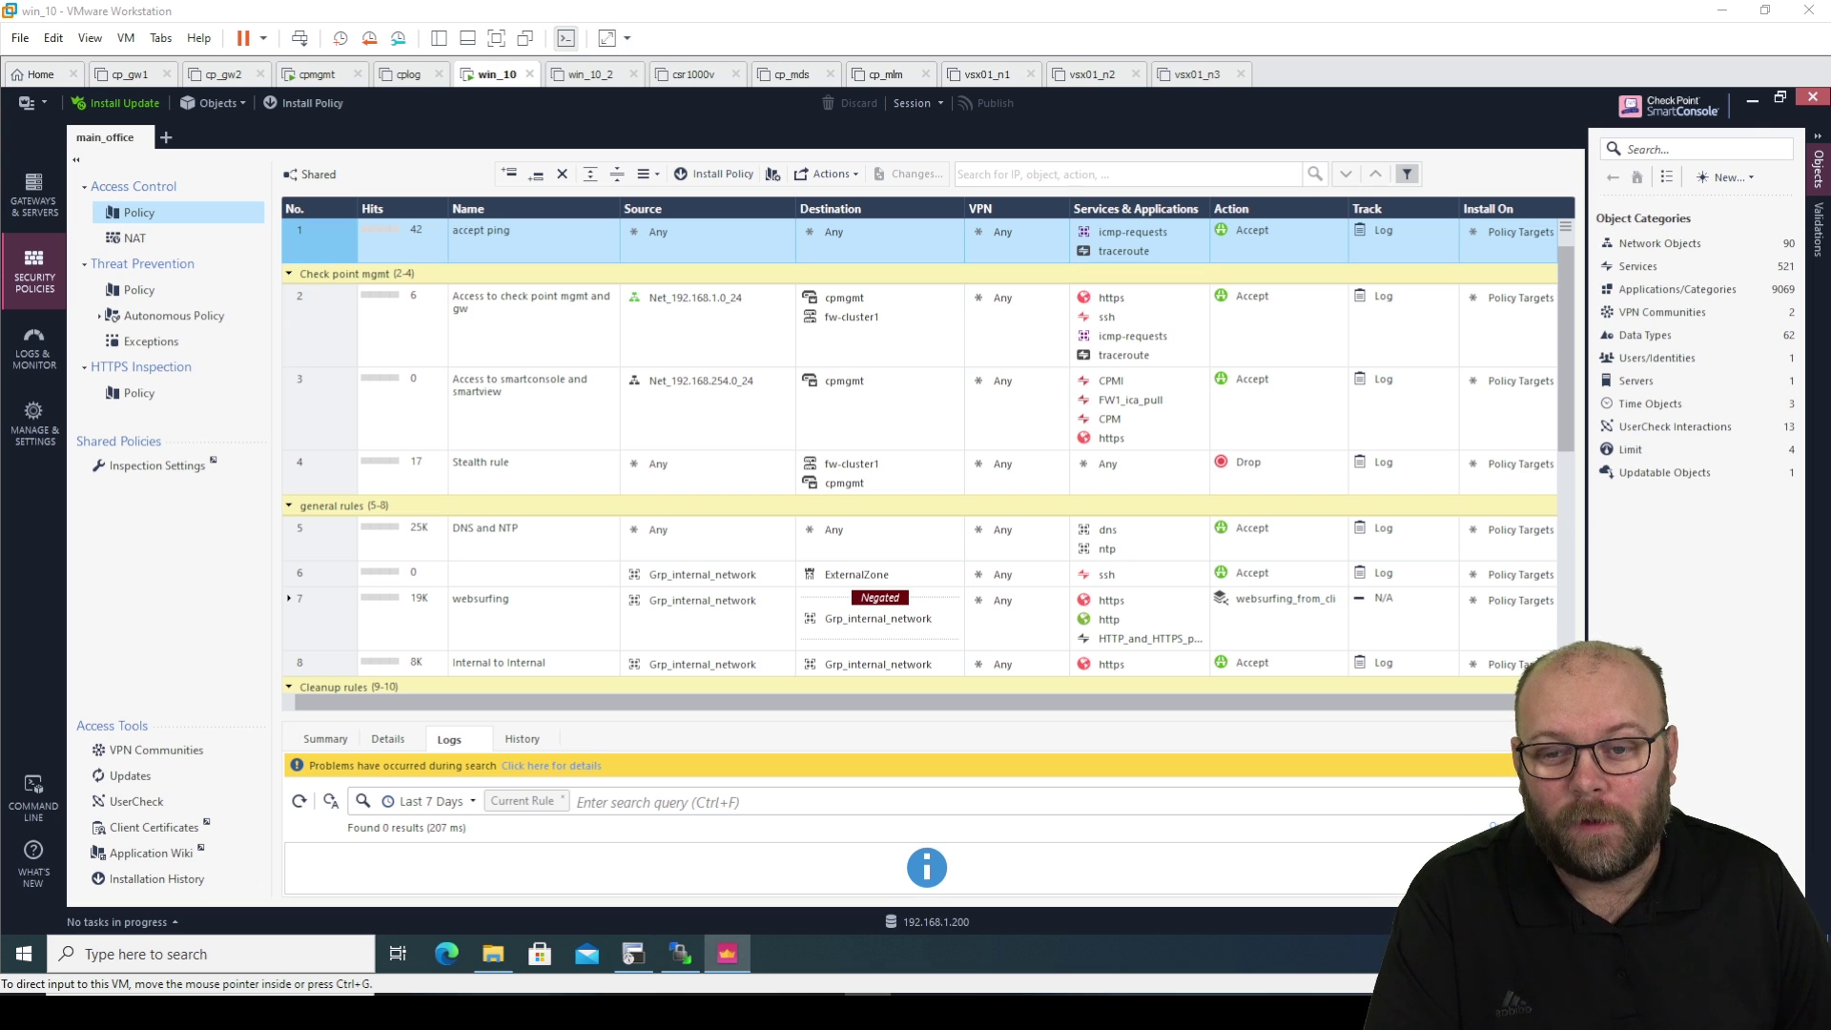
# Export the main_office rulebase through Actions > Export as rules.csv and close the export list.
pyautogui.click(843, 173)
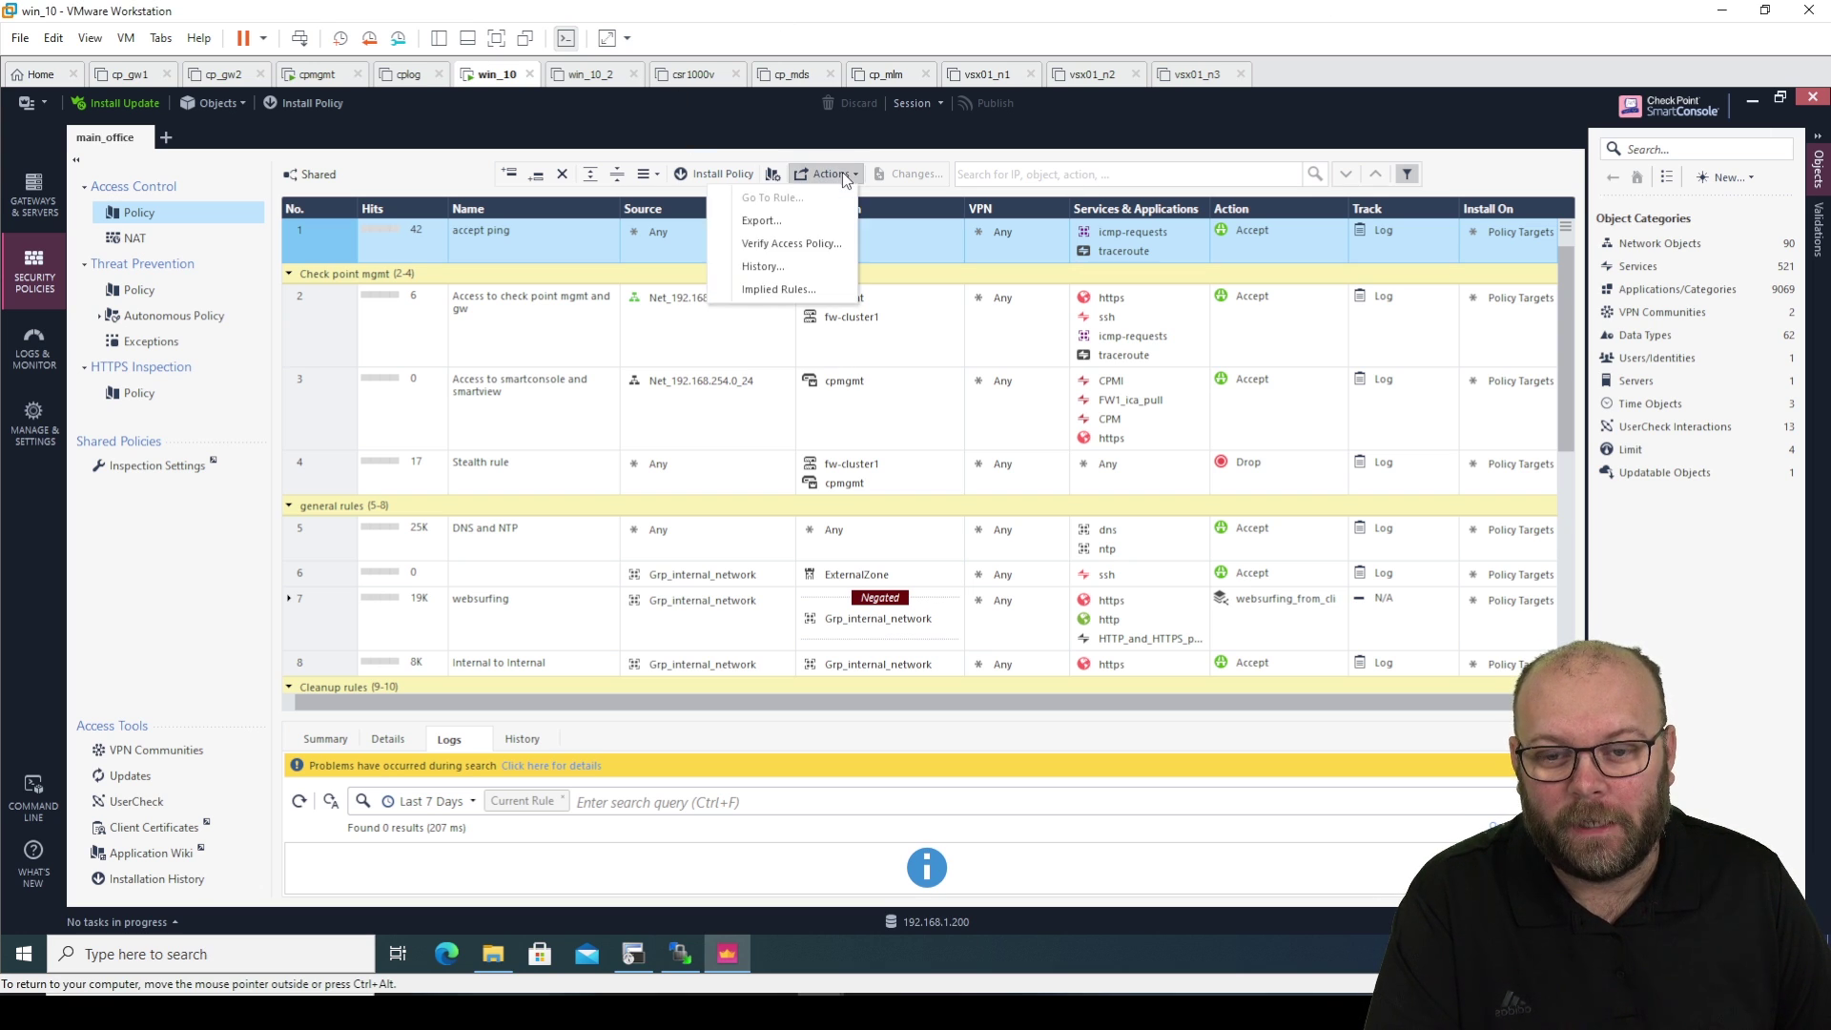
pyautogui.click(816, 219)
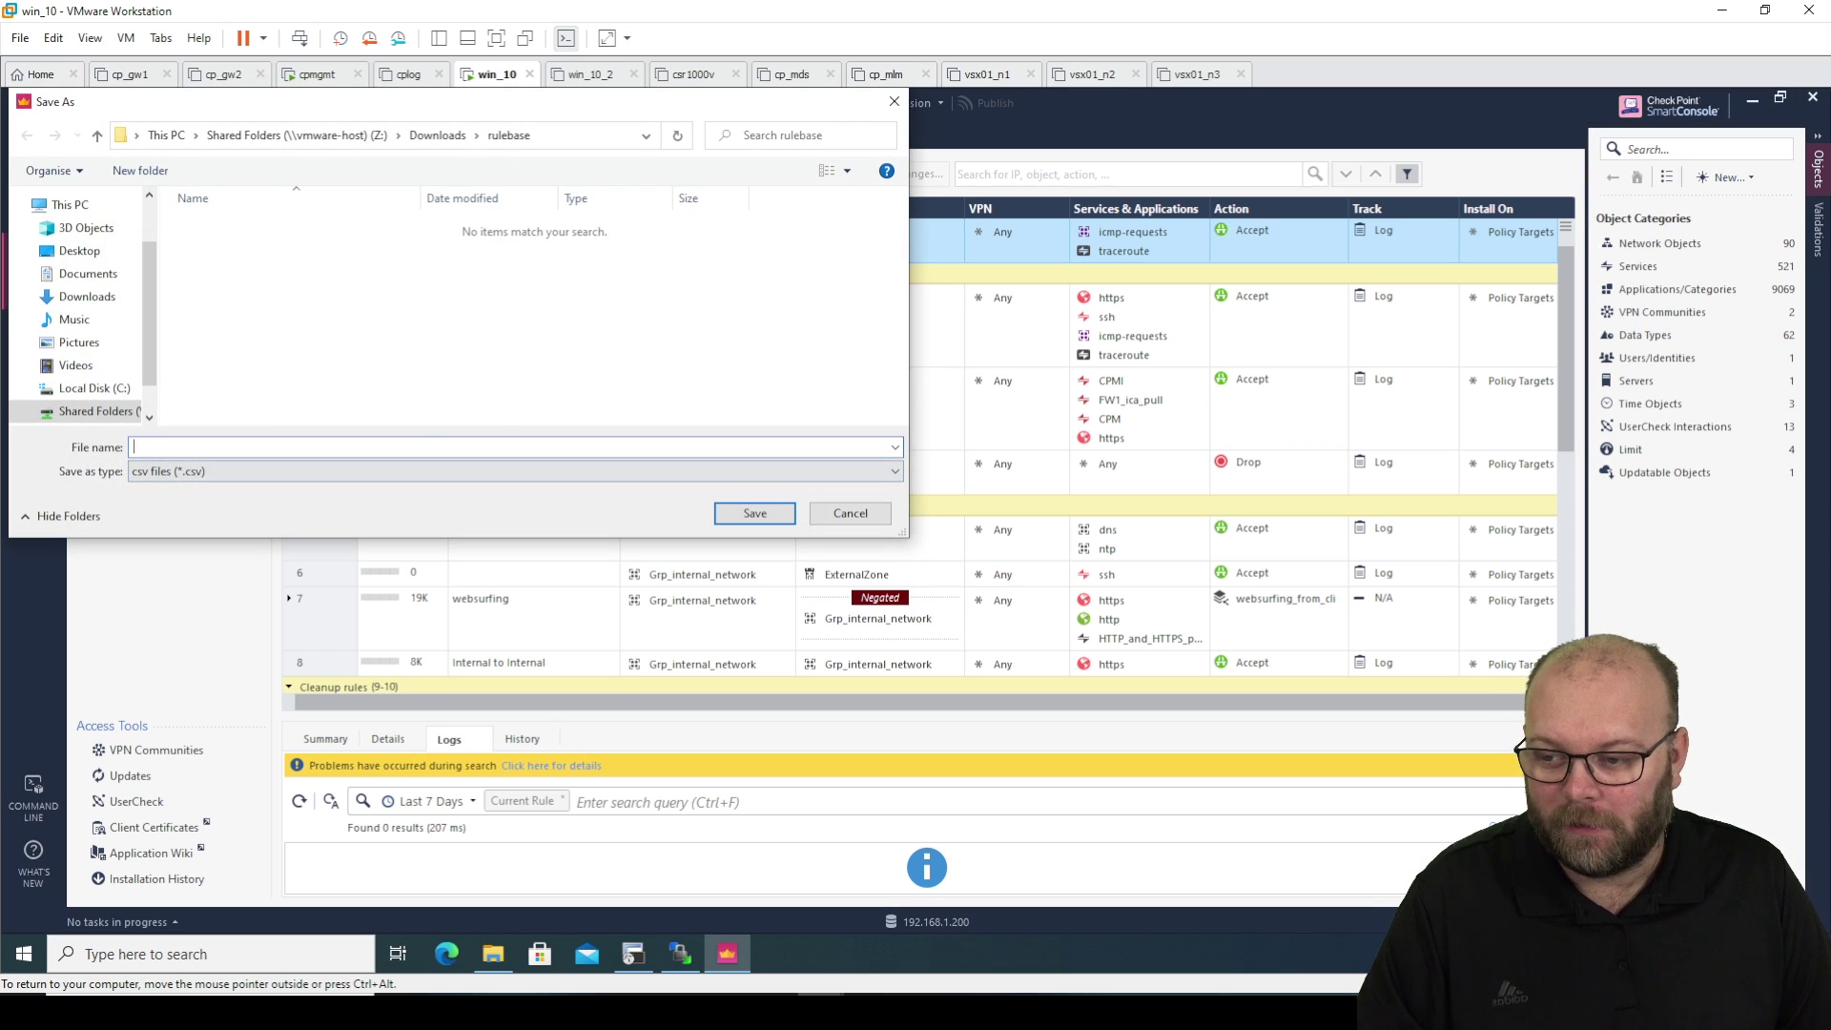
pyautogui.write('rules')
pyautogui.press('Return')
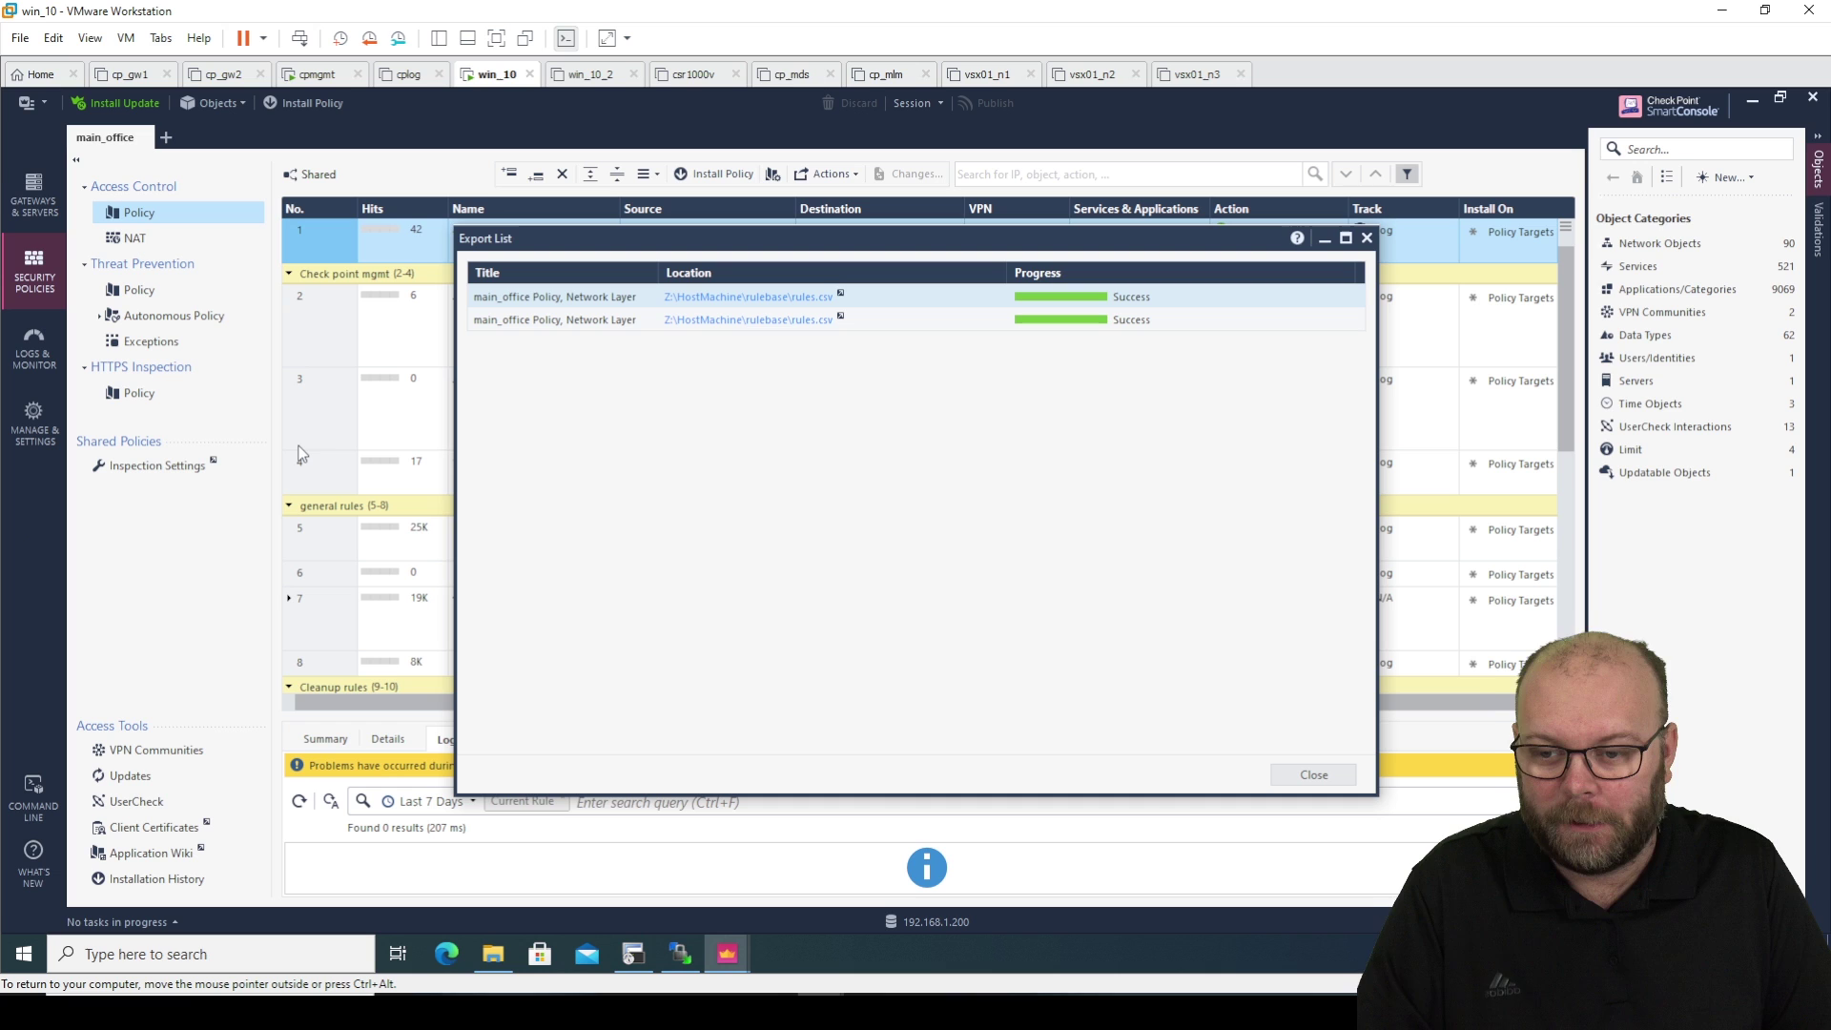
pyautogui.click(1314, 775)
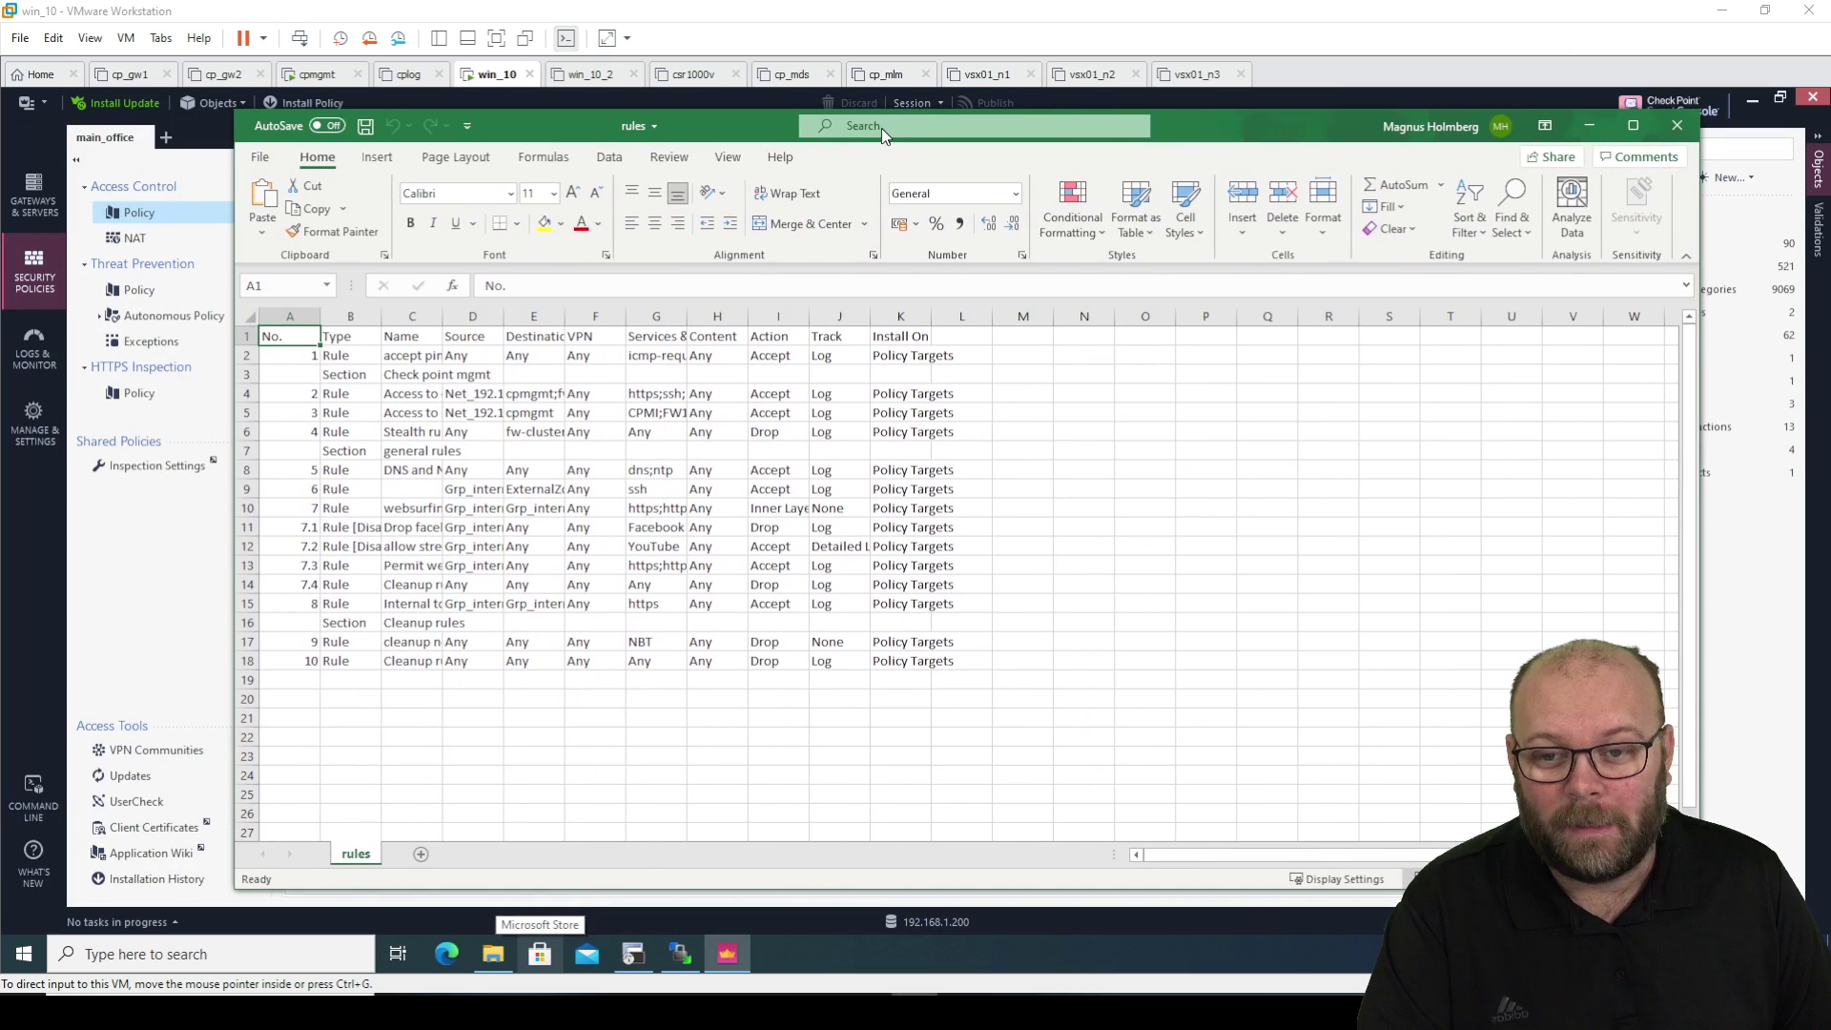
# Maximise the rules.csv window, widen column A, and point out rule 6's Grp_internal_network source.
pyautogui.doubleClick(1352, 132)
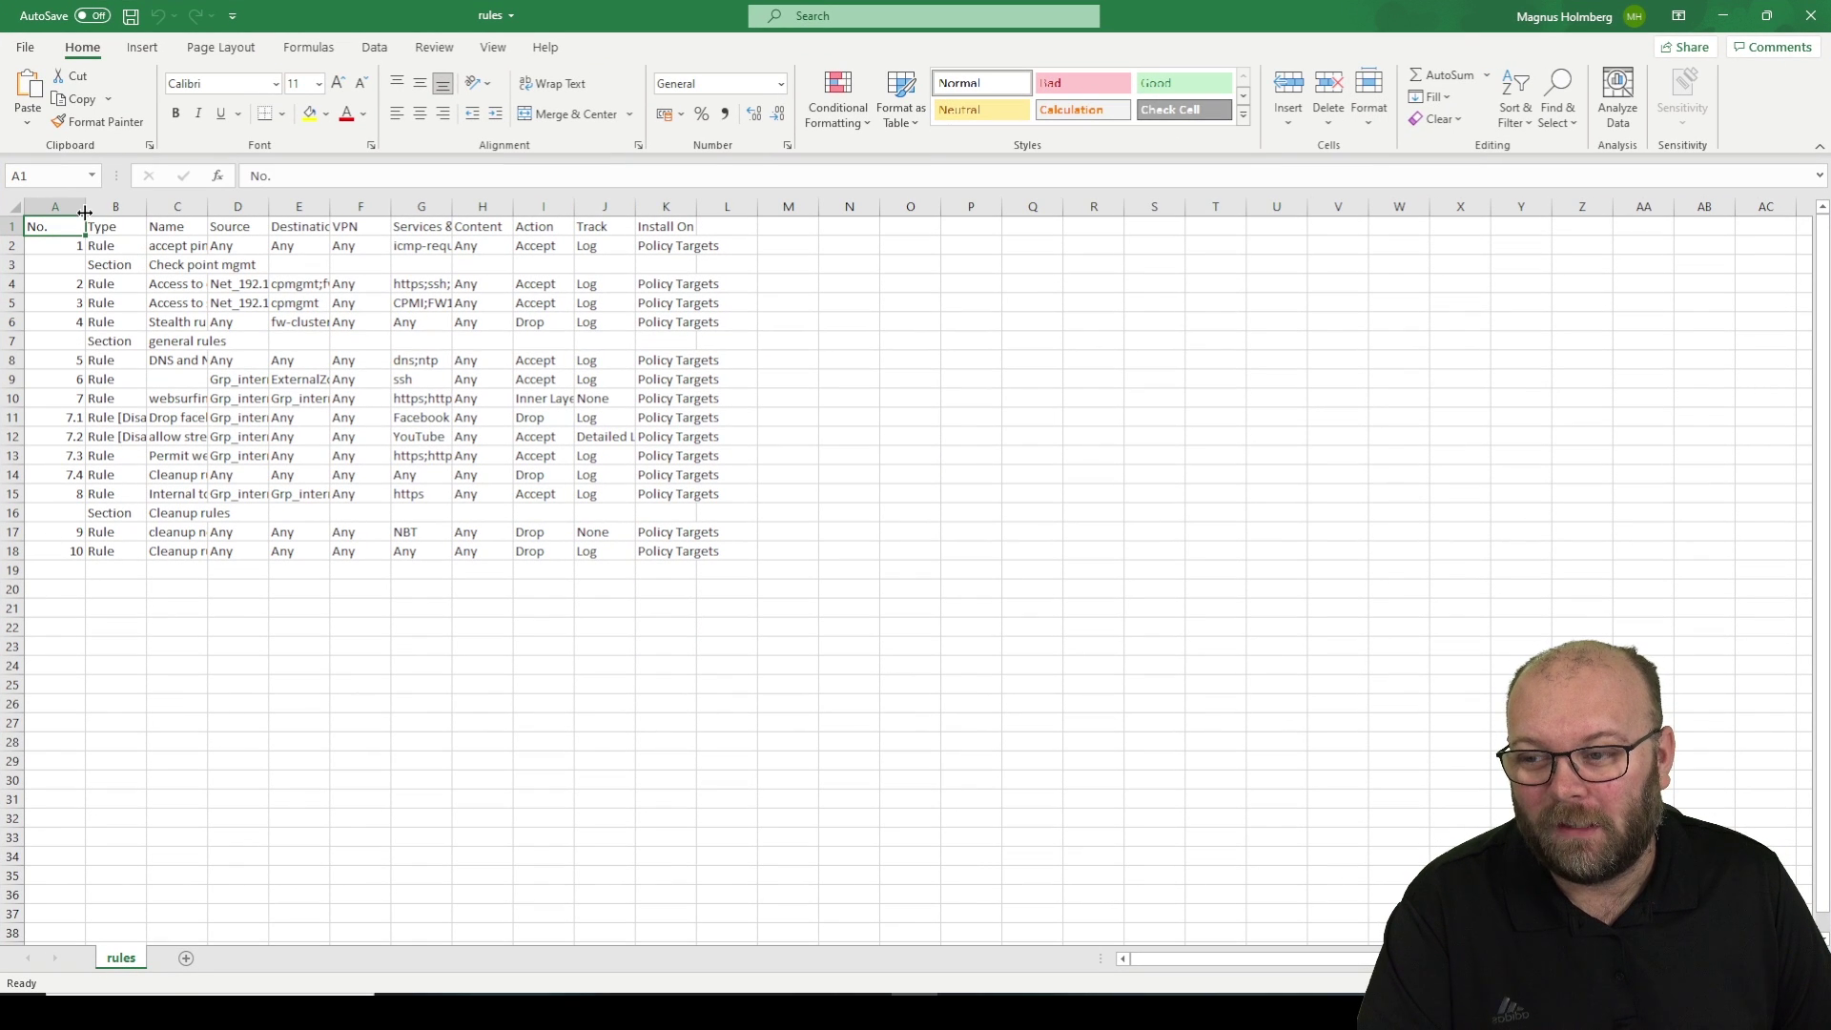
pyautogui.moveTo(87, 207); pyautogui.dragTo(633, 204)
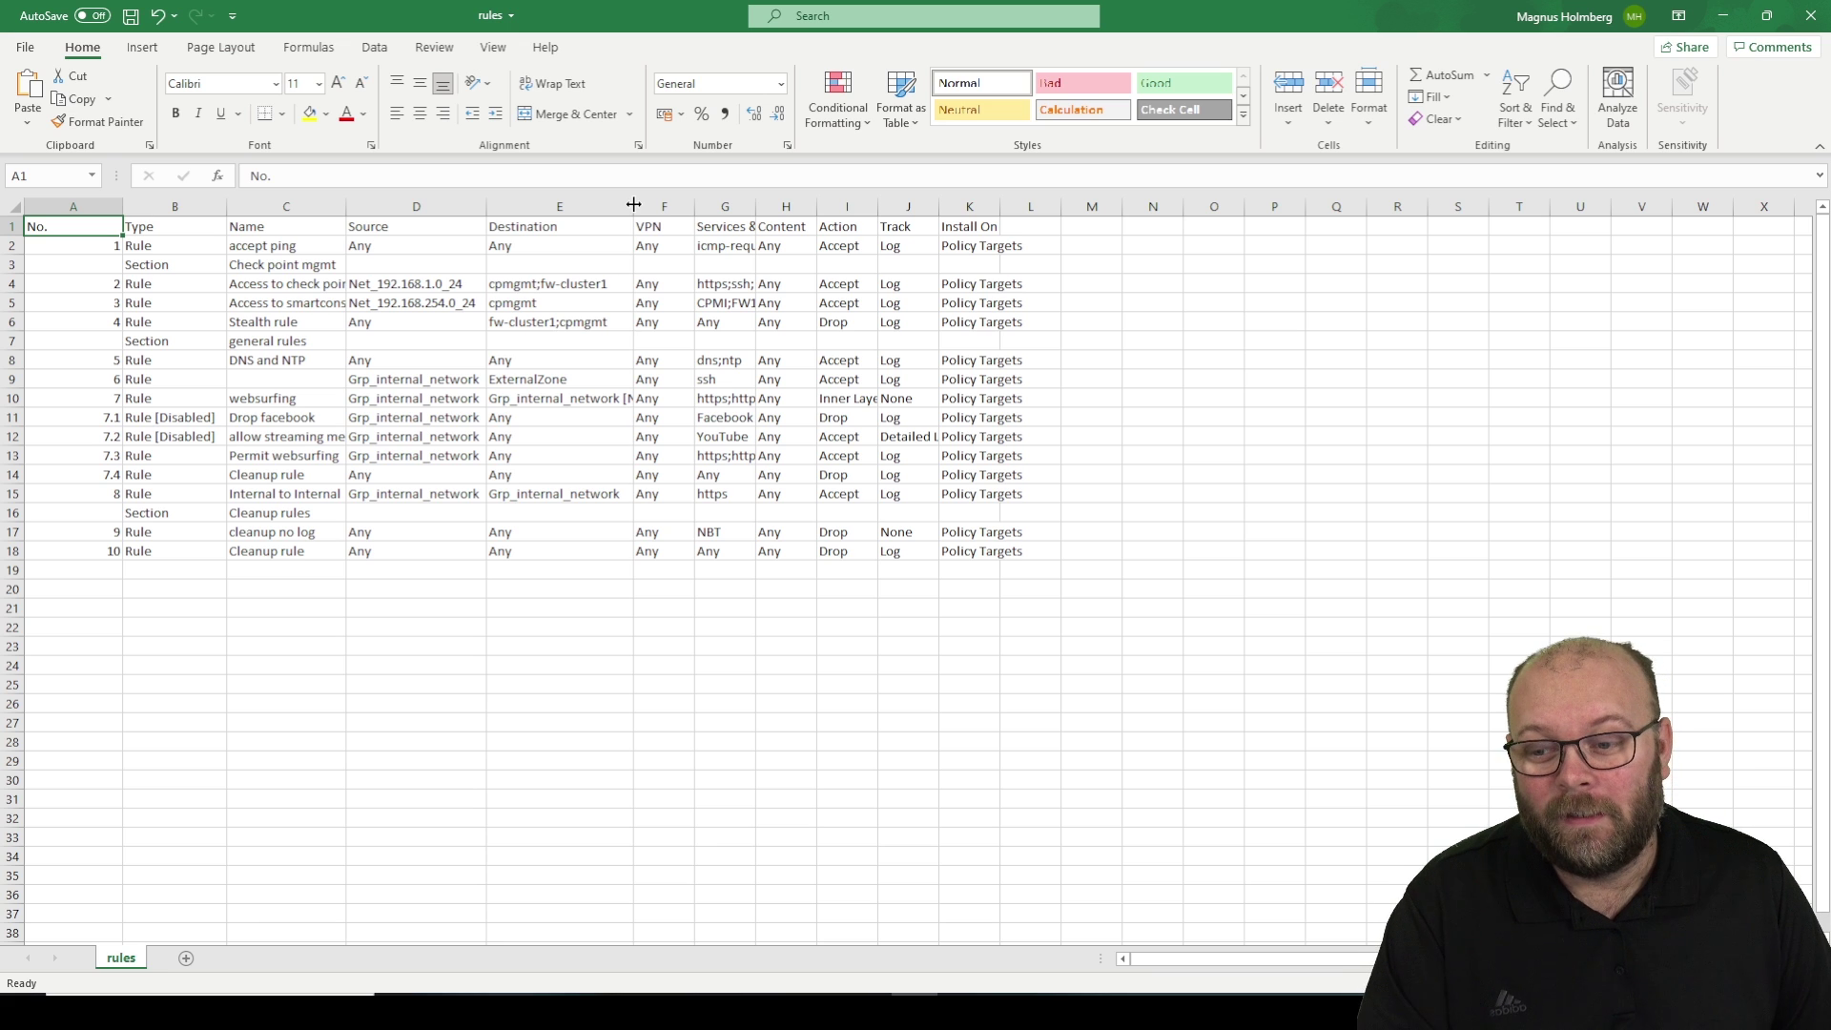
pyautogui.click(410, 379)
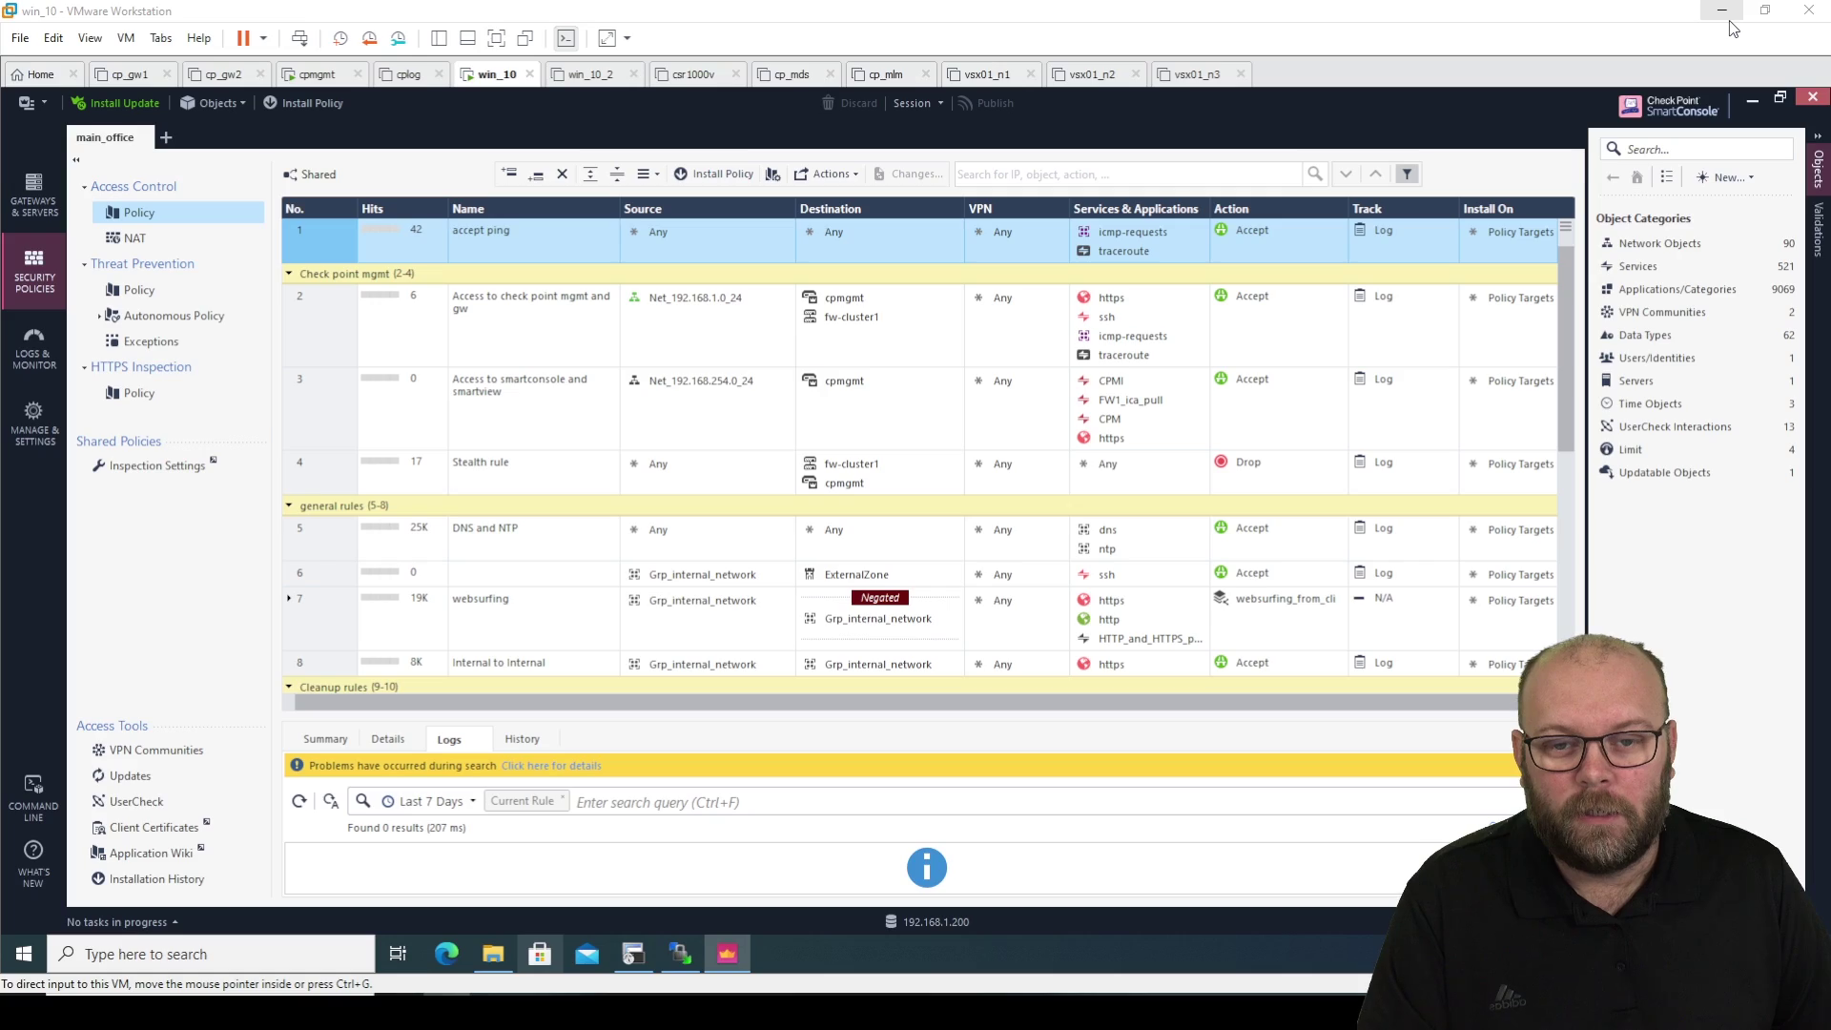
# Minimise the Excel rules spreadsheet.
pyautogui.click(1729, 21)
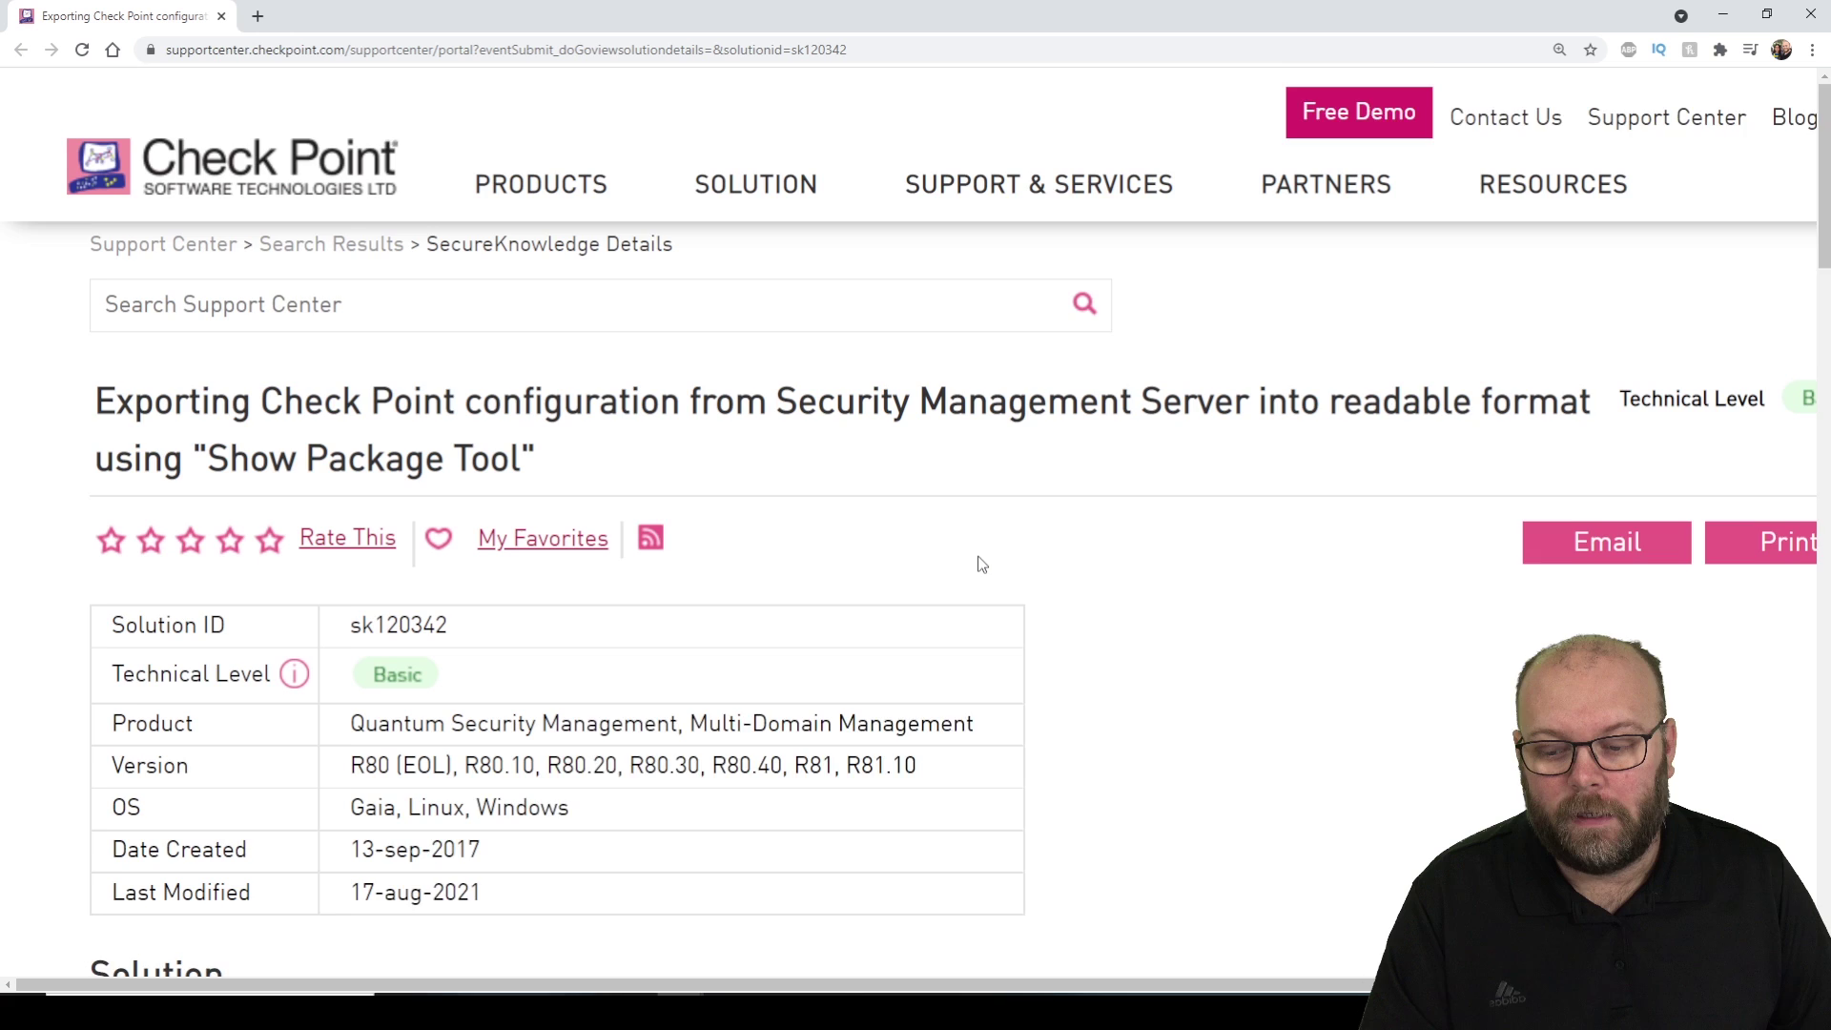
pyautogui.scroll(-1, 978, 558)
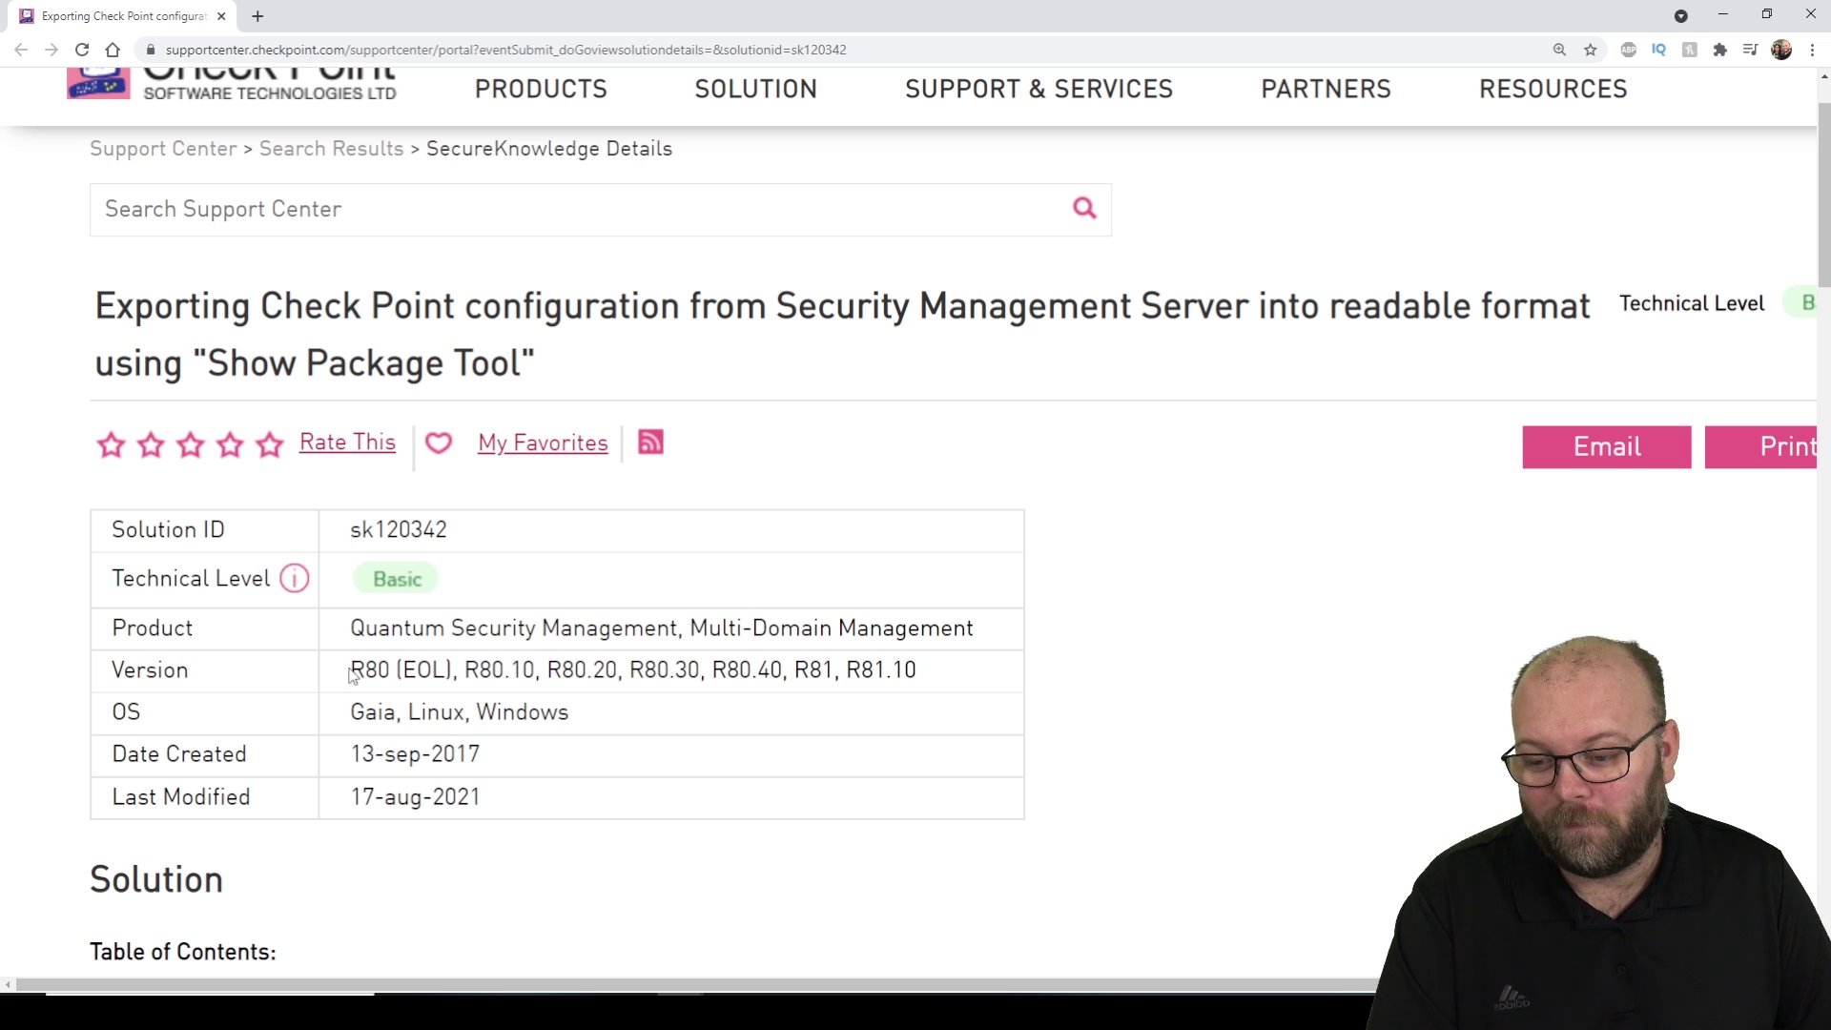
pyautogui.moveTo(350, 670); pyautogui.dragTo(451, 669)
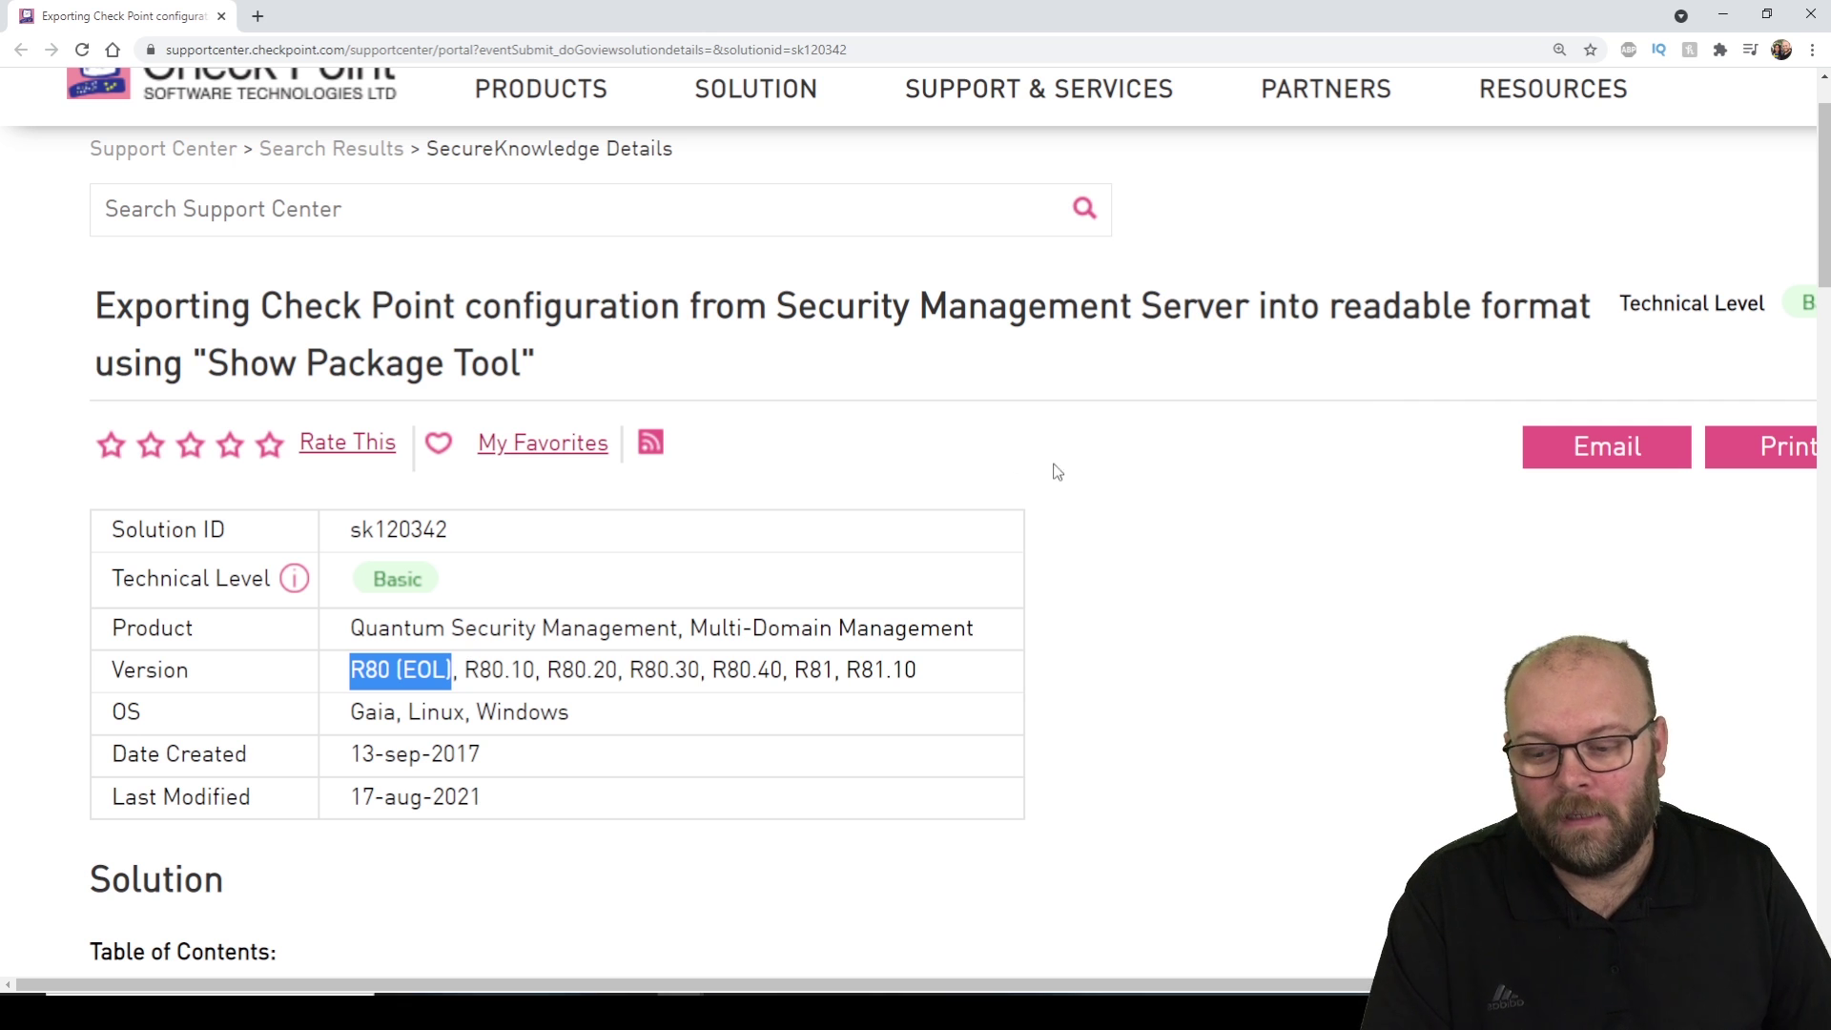
pyautogui.scroll(-12, 1057, 472)
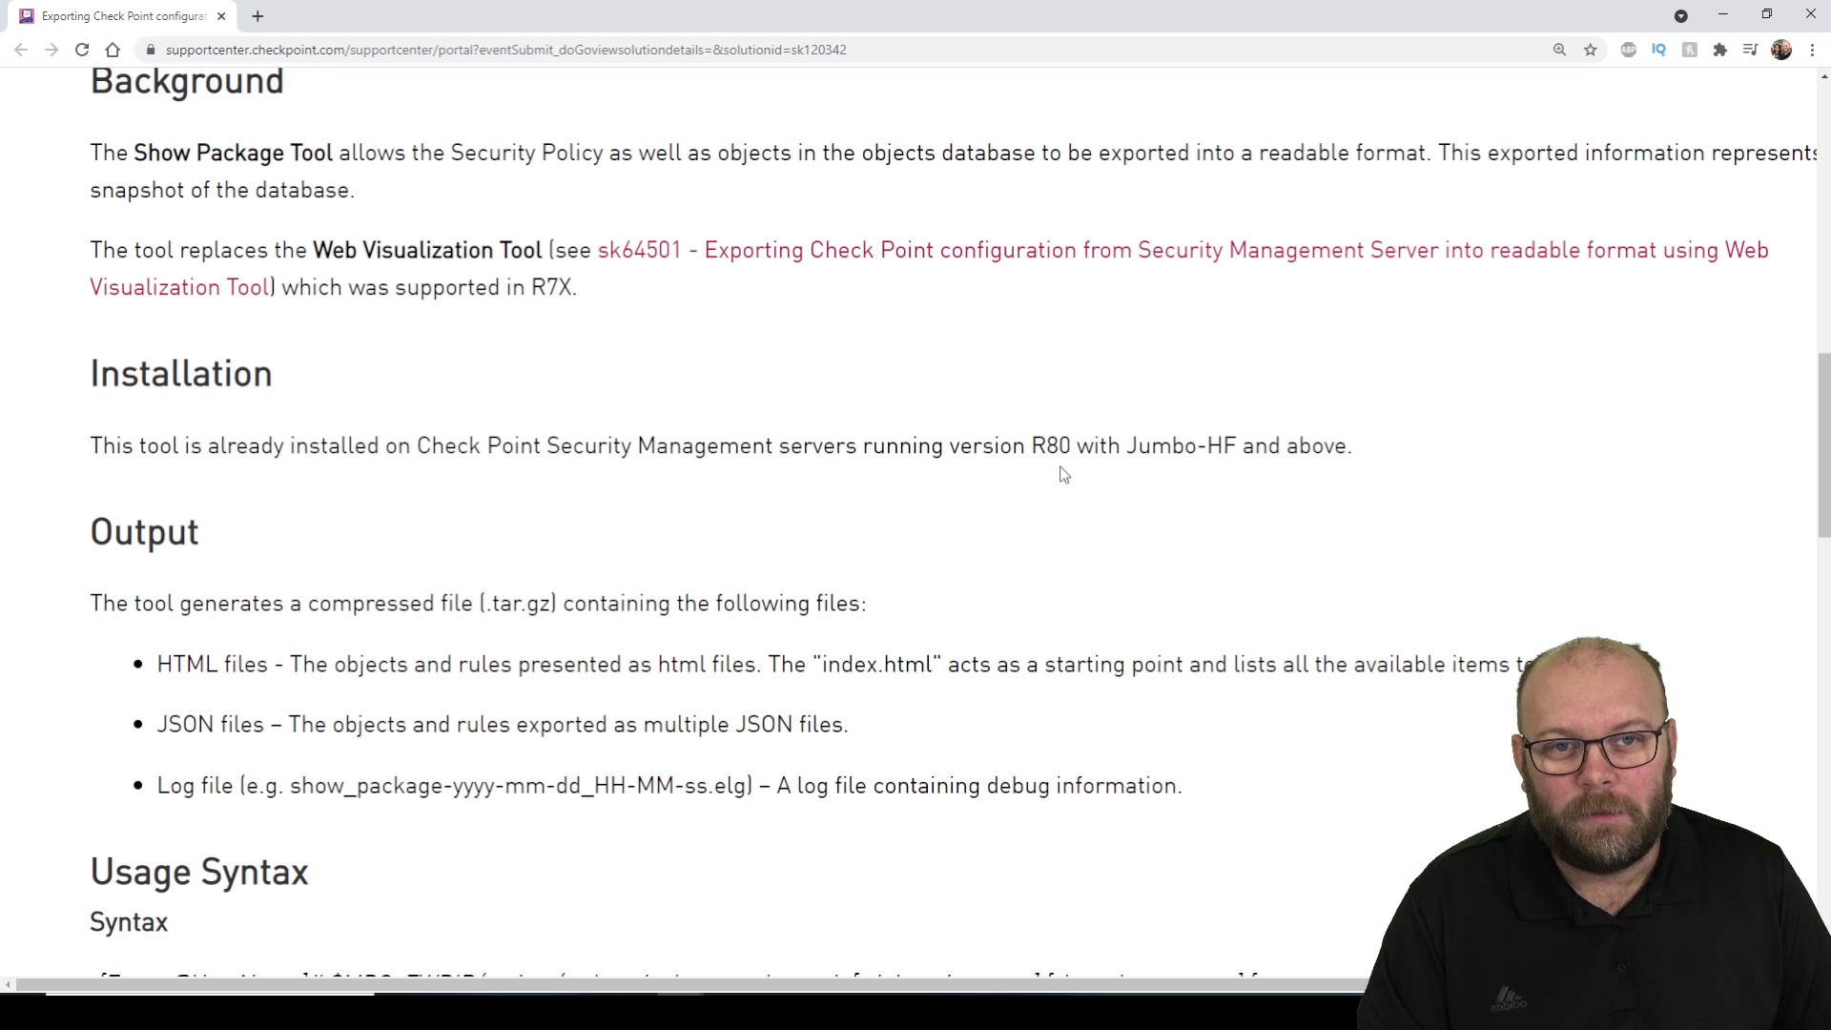
pyautogui.moveTo(1356, 449); pyautogui.dragTo(76, 429)
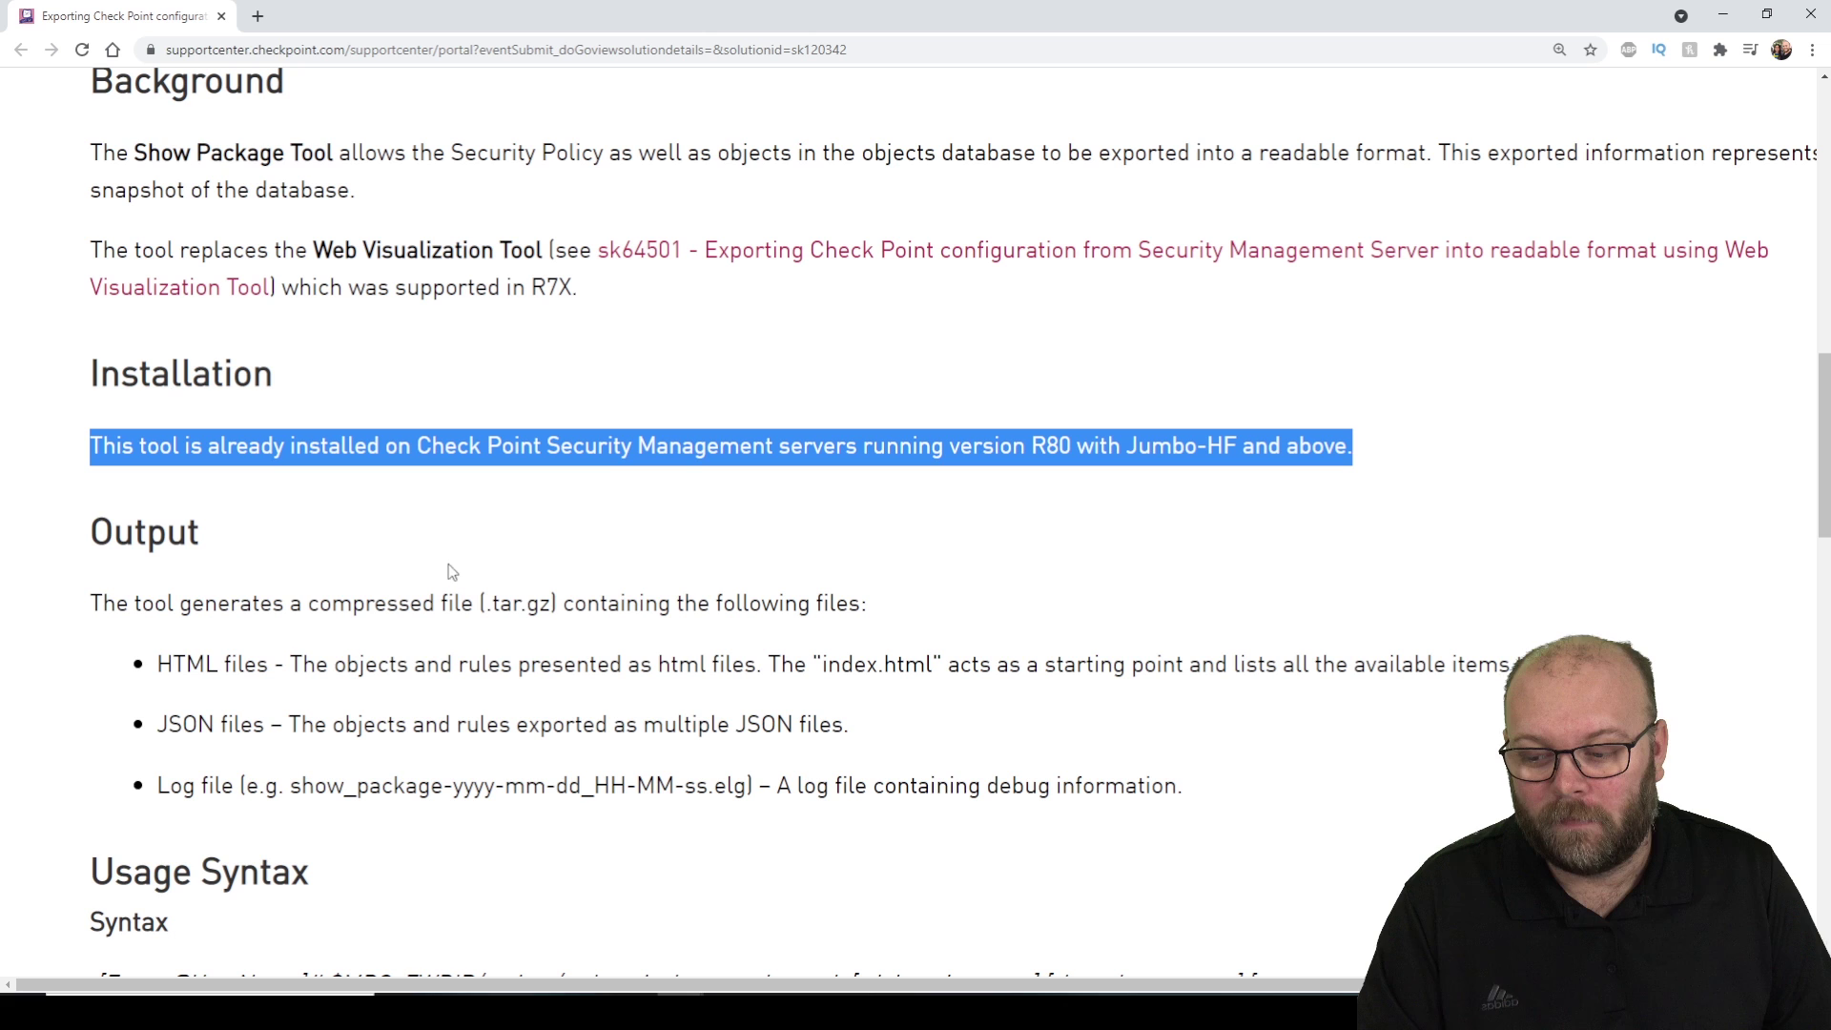
pyautogui.scroll(-7, 702, 595)
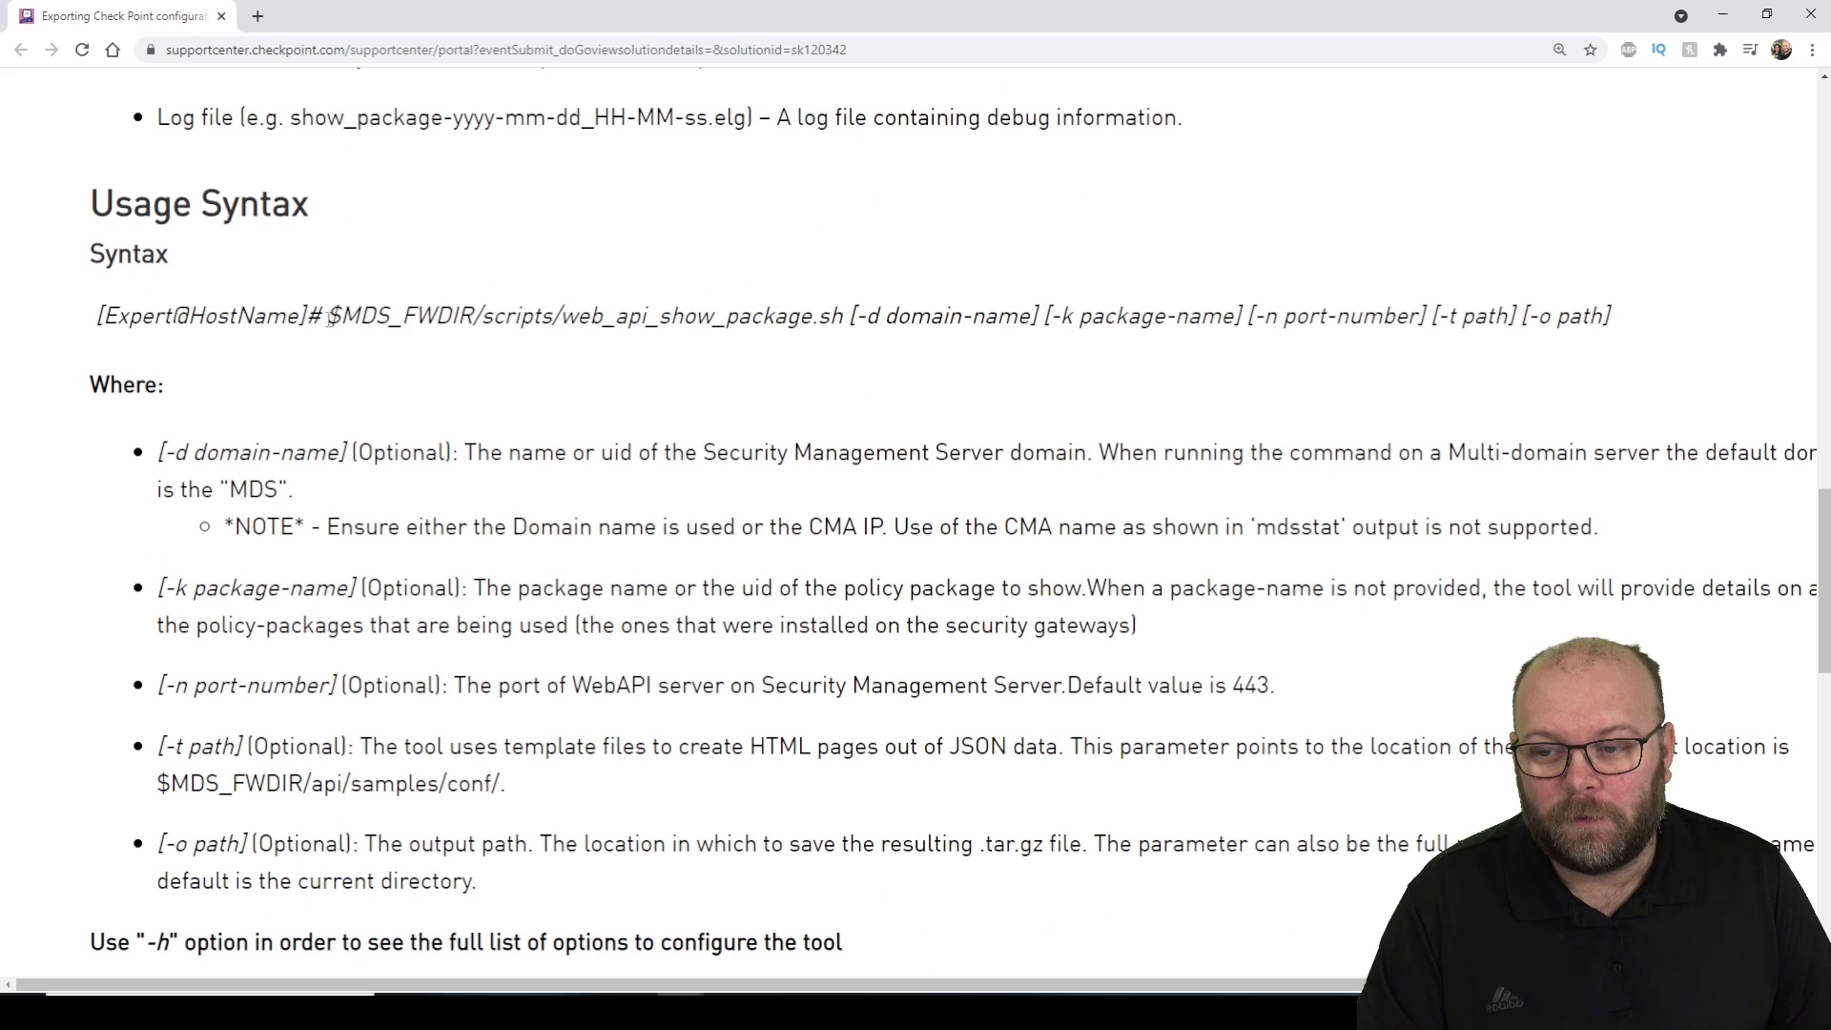
# Select the first example command, $MDS_FWDIR/scripts/web_api_show_package.sh, in the sk120342 Examples section.
pyautogui.moveTo(328, 318); pyautogui.dragTo(1483, 315)
pyautogui.click(952, 458)
pyautogui.scroll(-7, 953, 560)
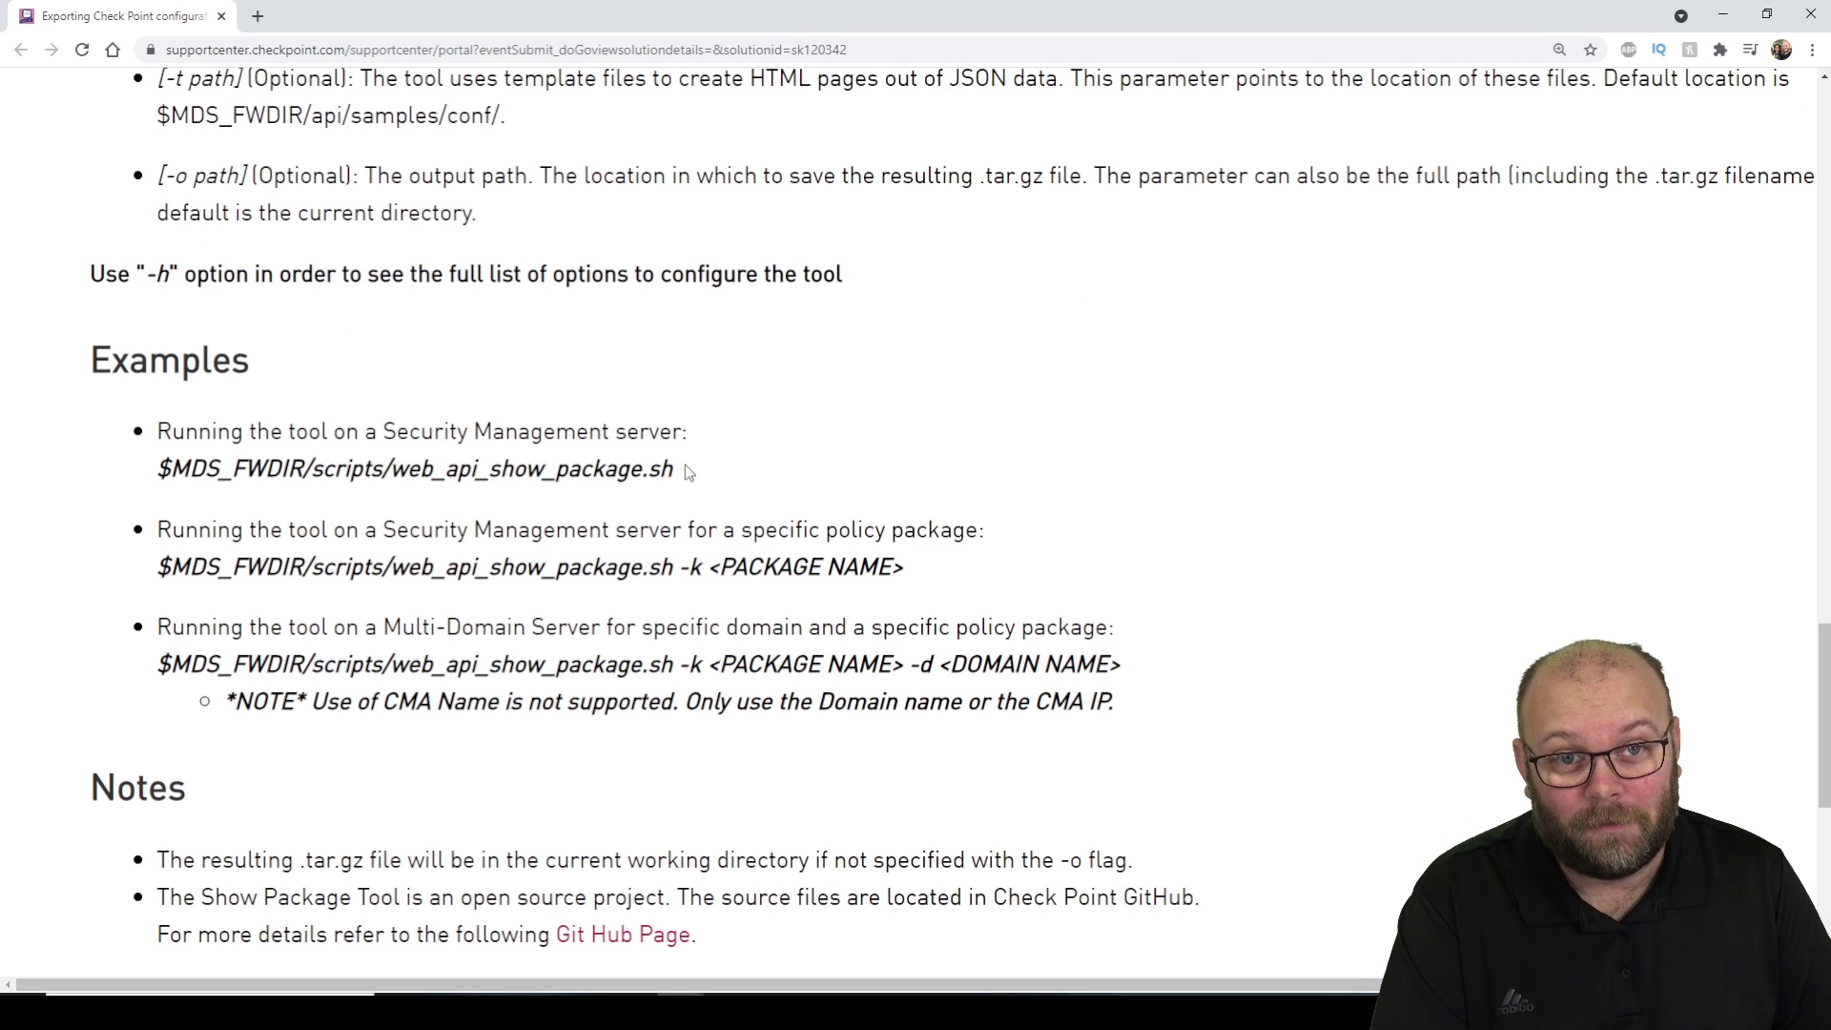
pyautogui.moveTo(674, 468); pyautogui.dragTo(158, 477)
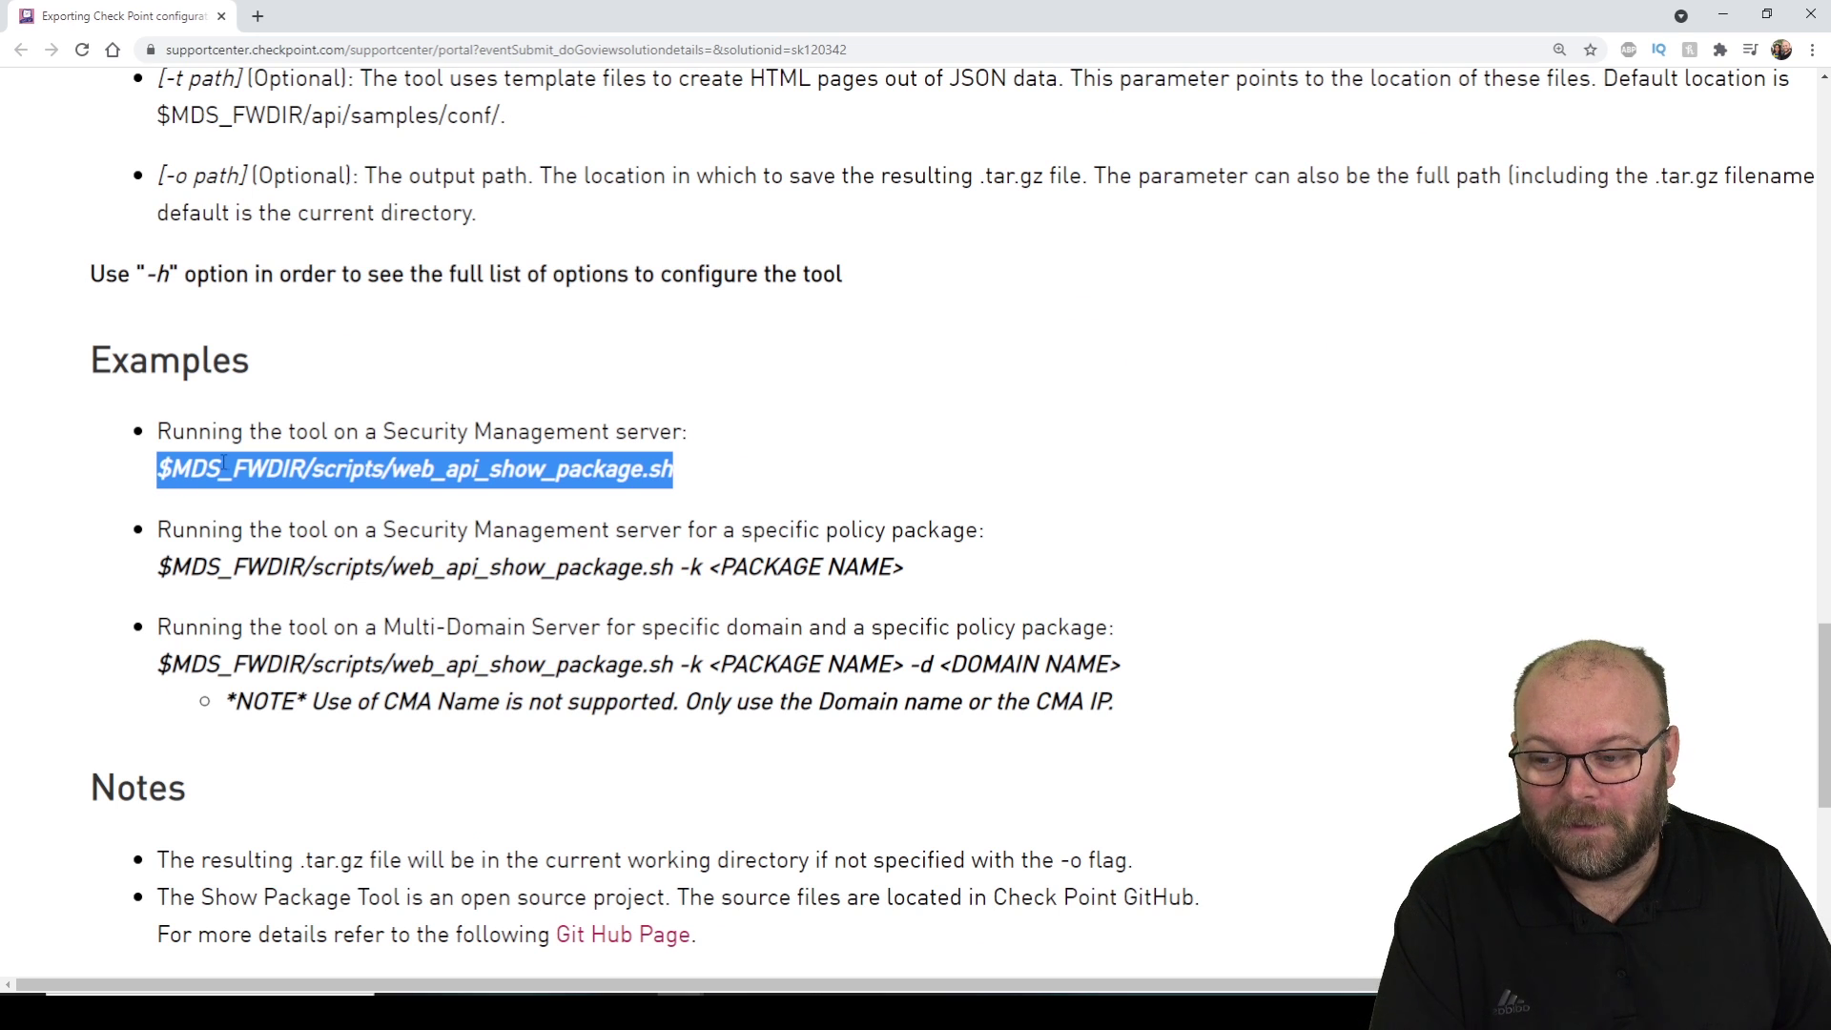
pyautogui.click(225, 464)
pyautogui.moveTo(220, 467); pyautogui.dragTo(174, 467)
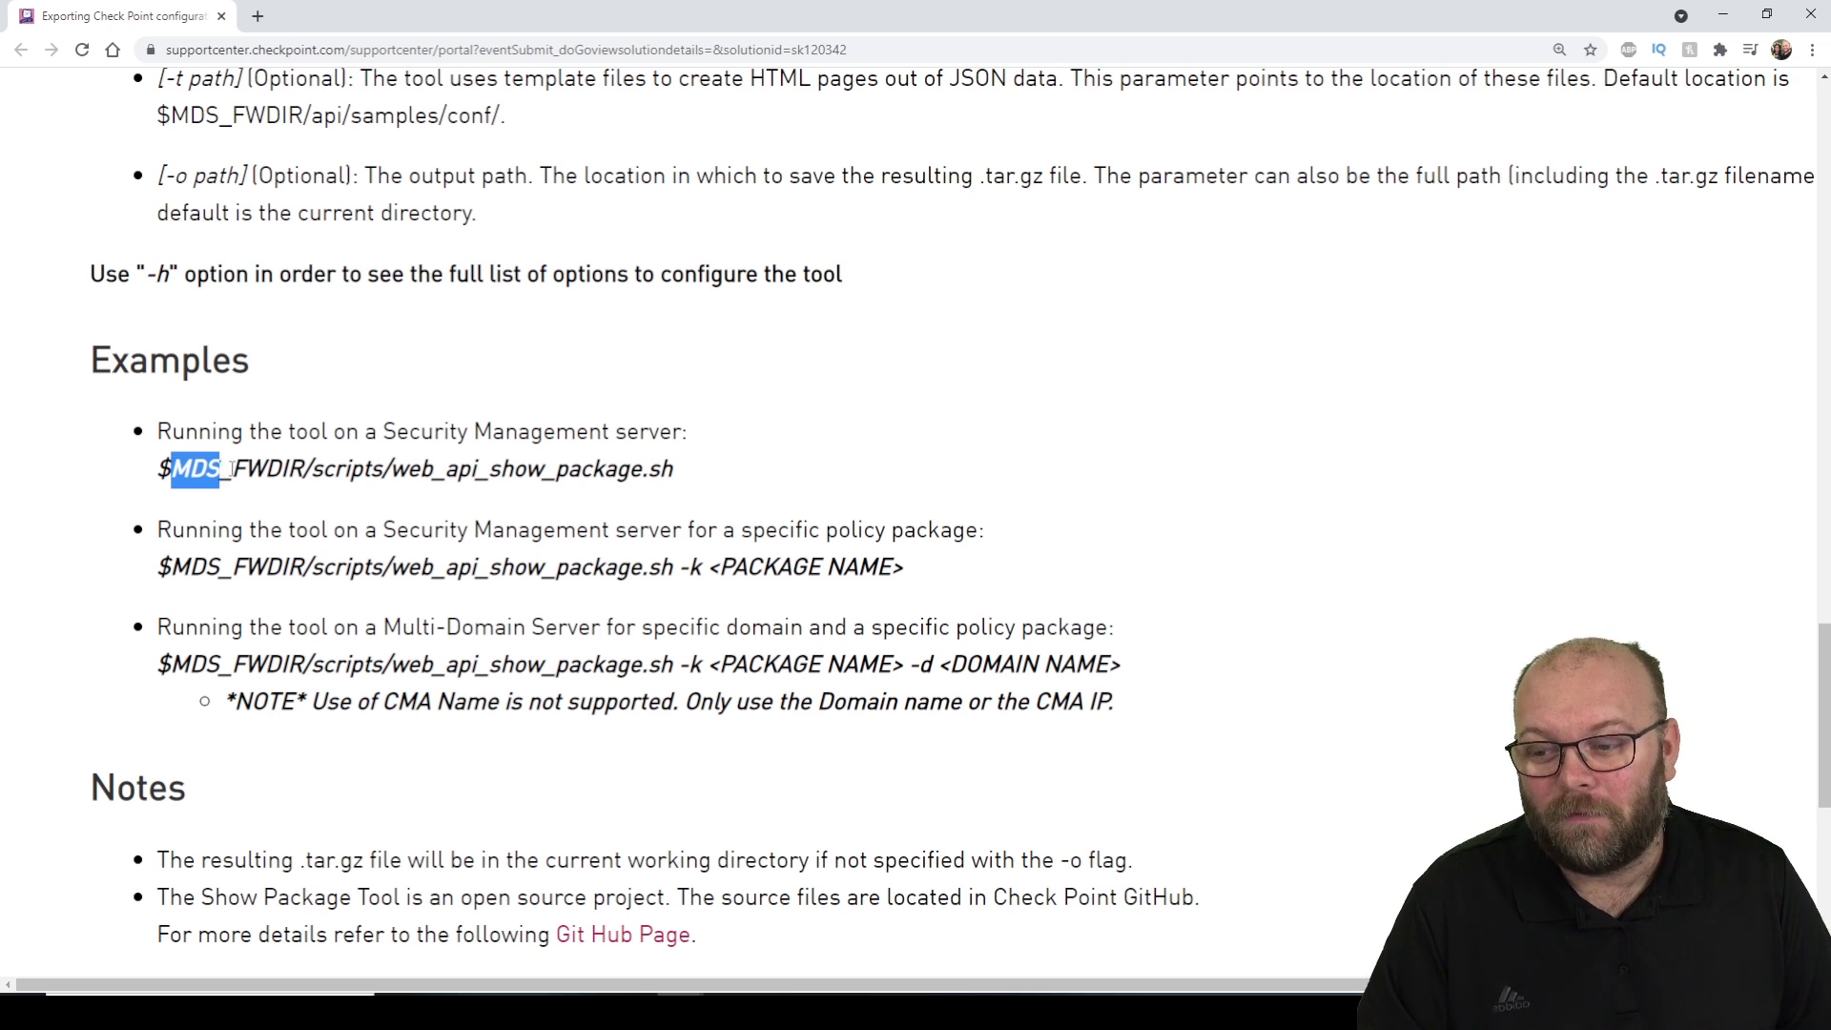
pyautogui.moveTo(232, 468); pyautogui.dragTo(170, 468)
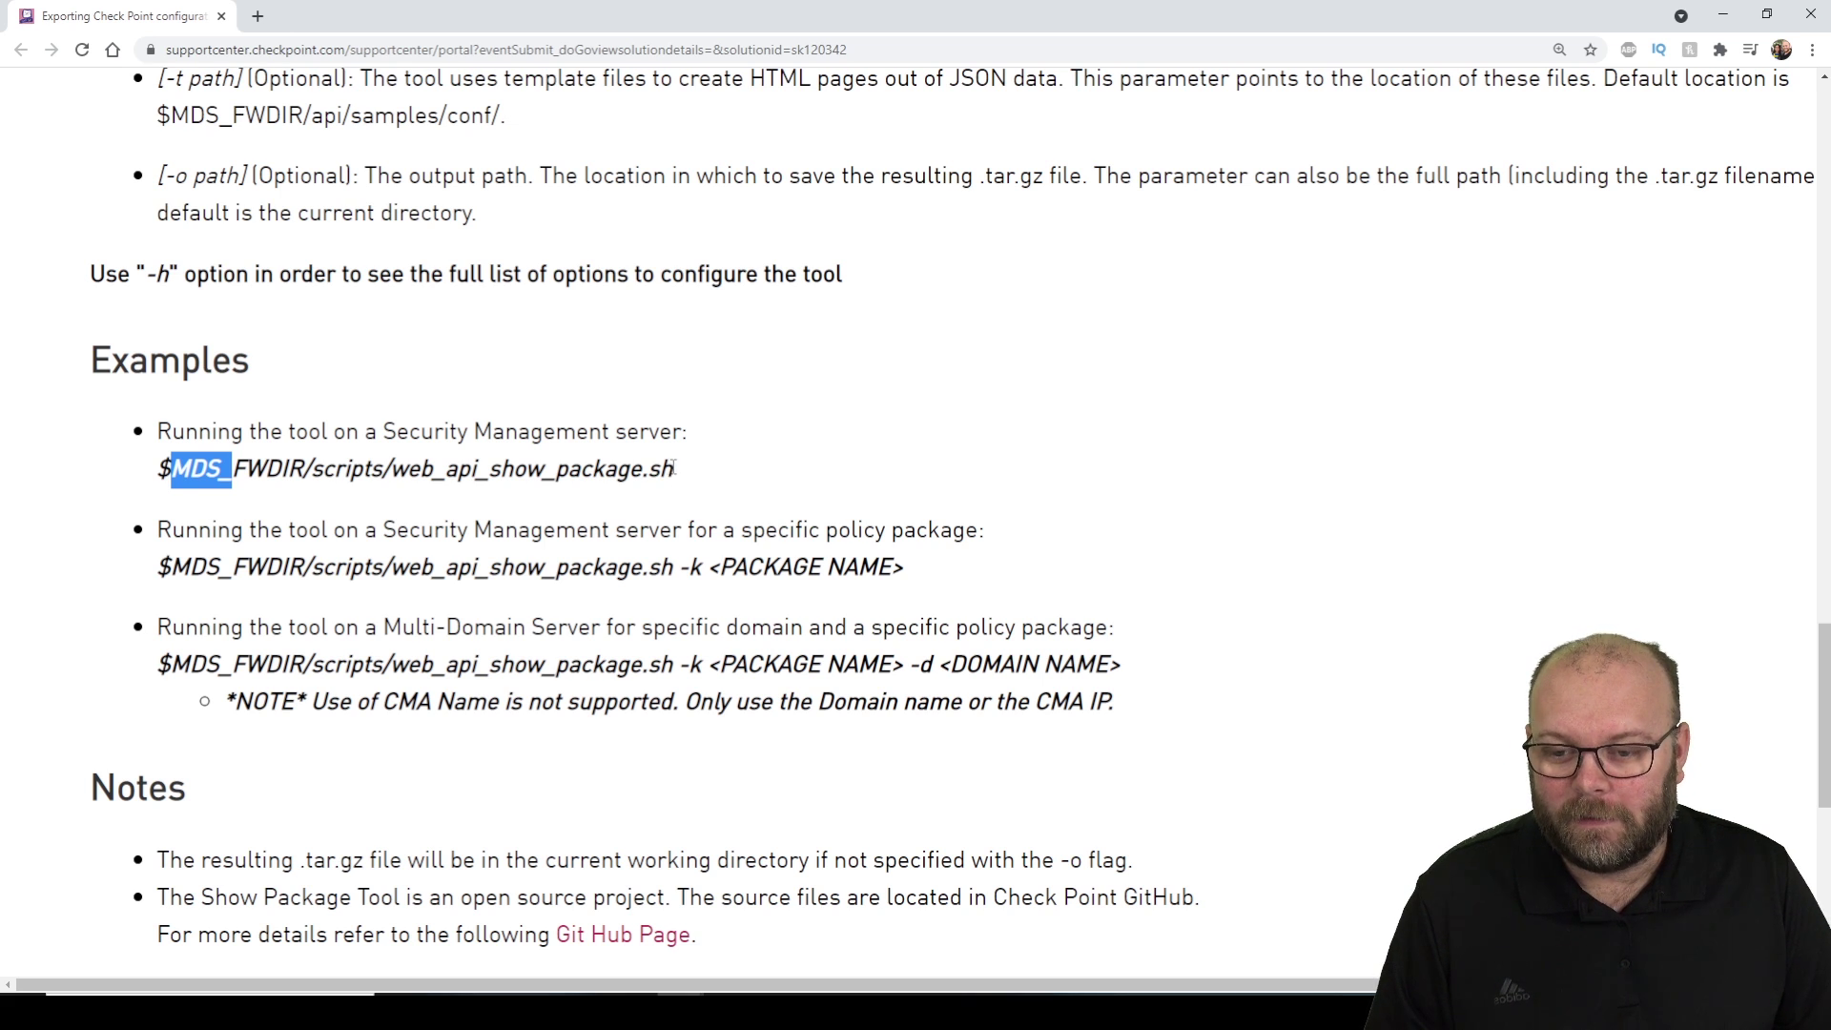
pyautogui.moveTo(675, 469); pyautogui.dragTo(159, 481)
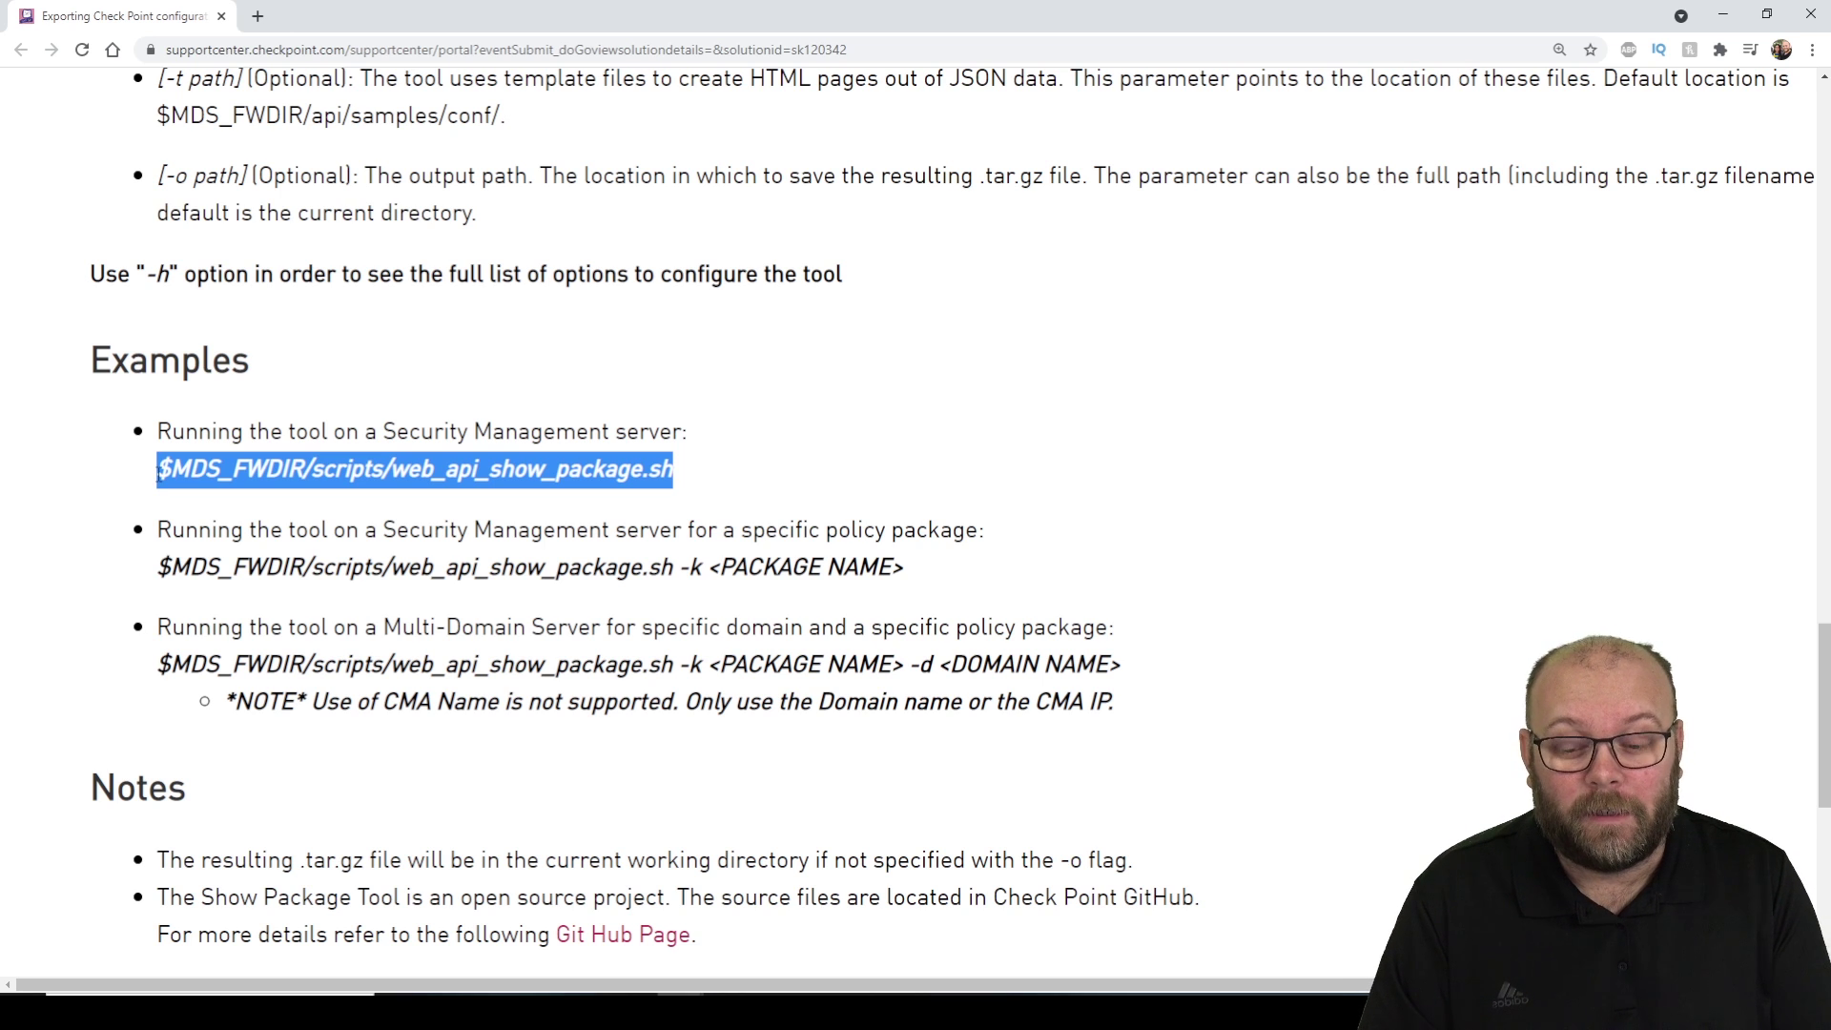
# In the cpmgmt session, enter expert mode with the expert password.
pyautogui.hotkey('alt', 'Tab')
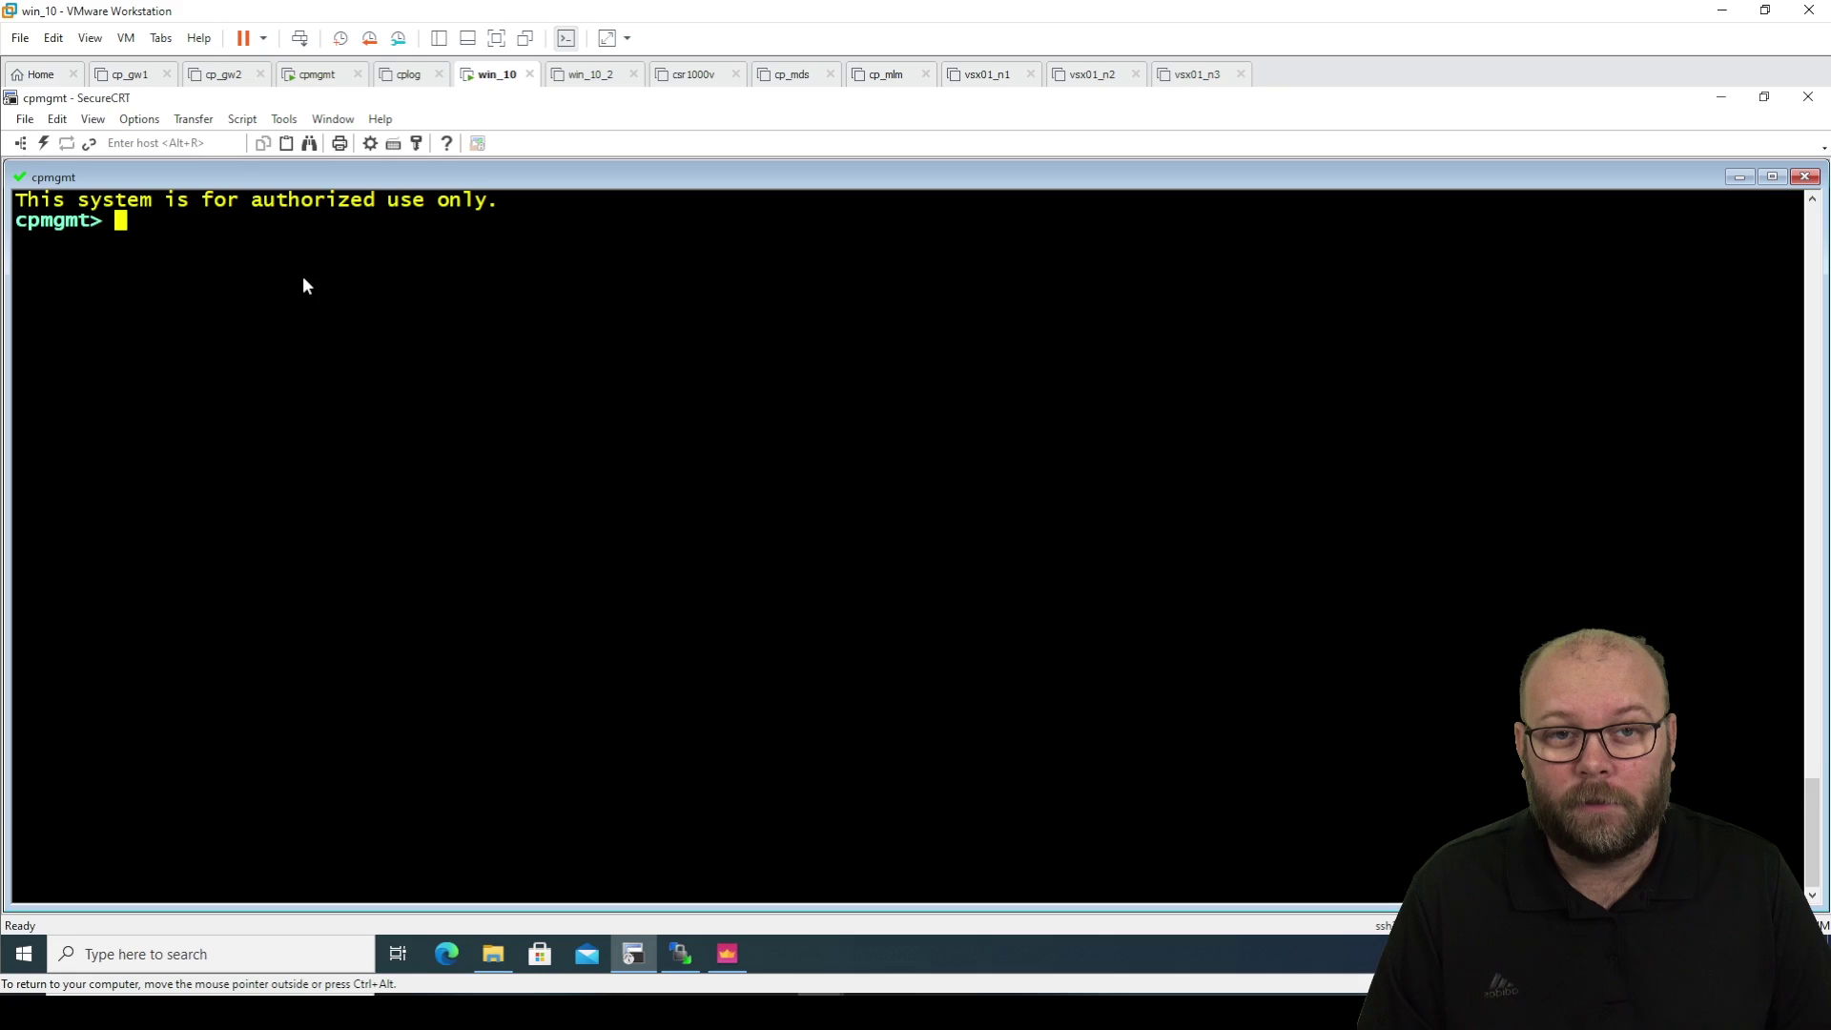
pyautogui.write('expert')
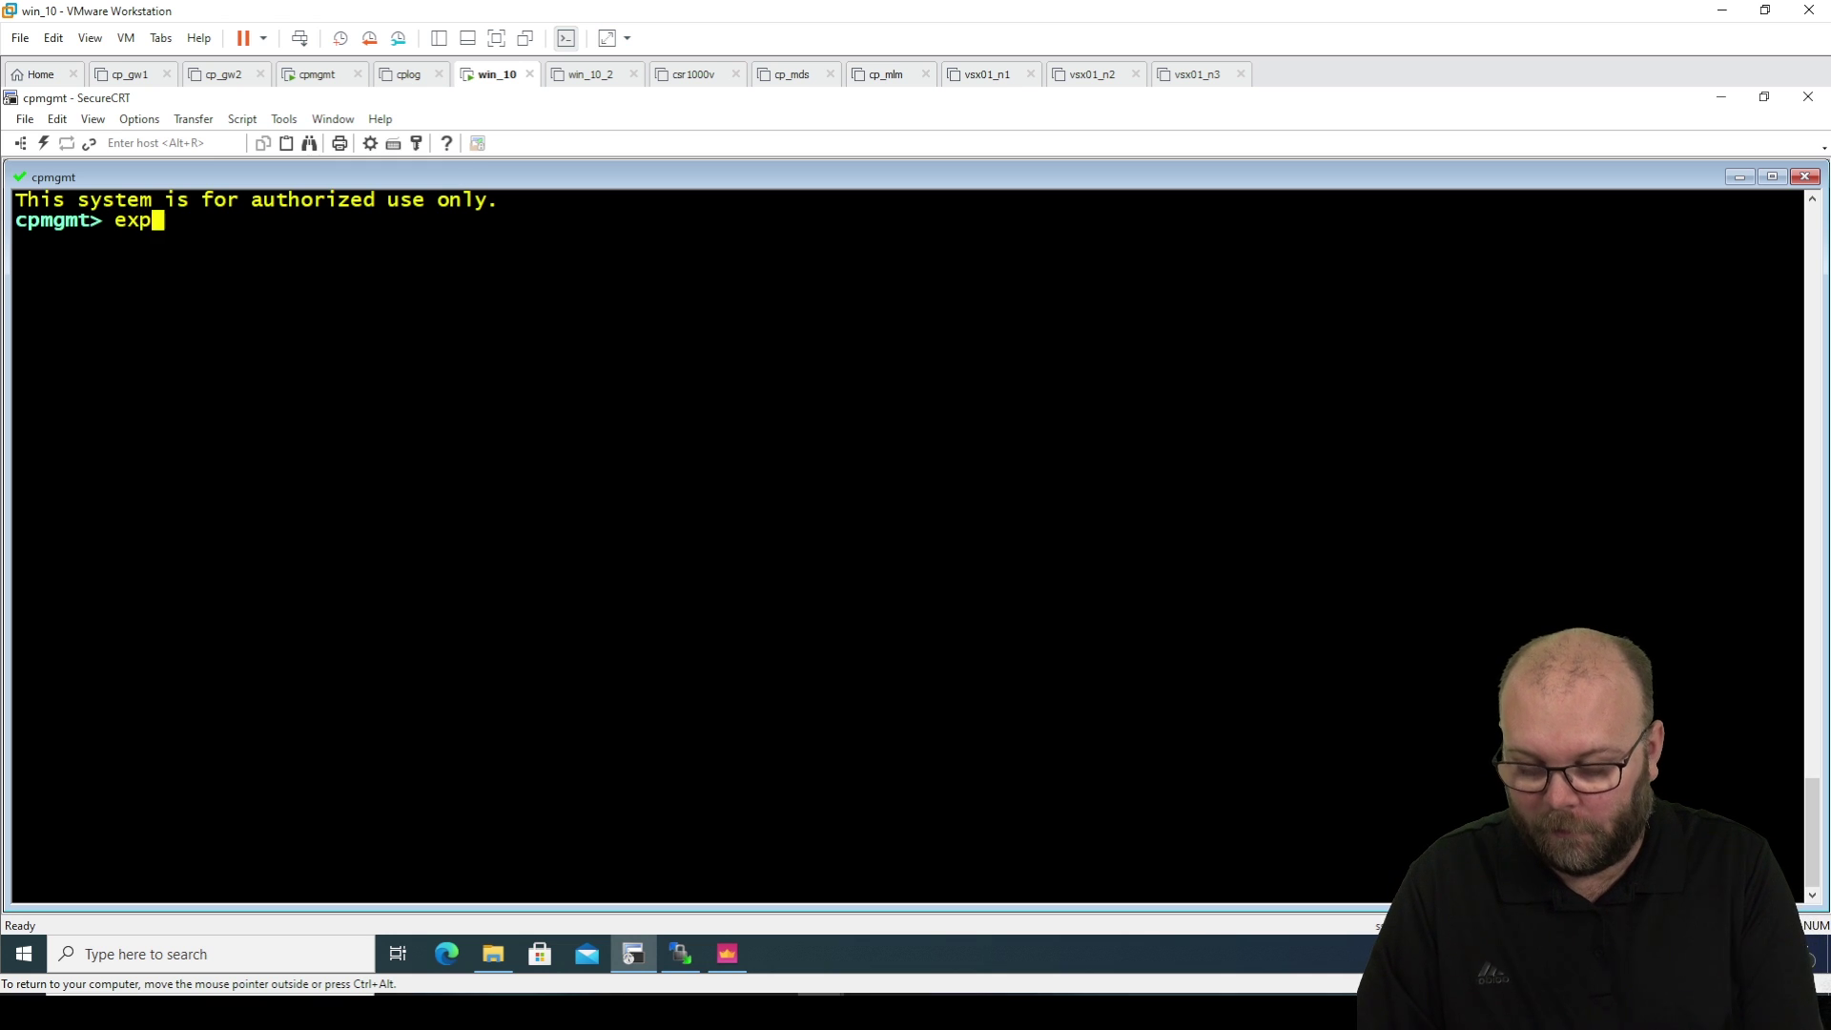
pyautogui.press('Return')
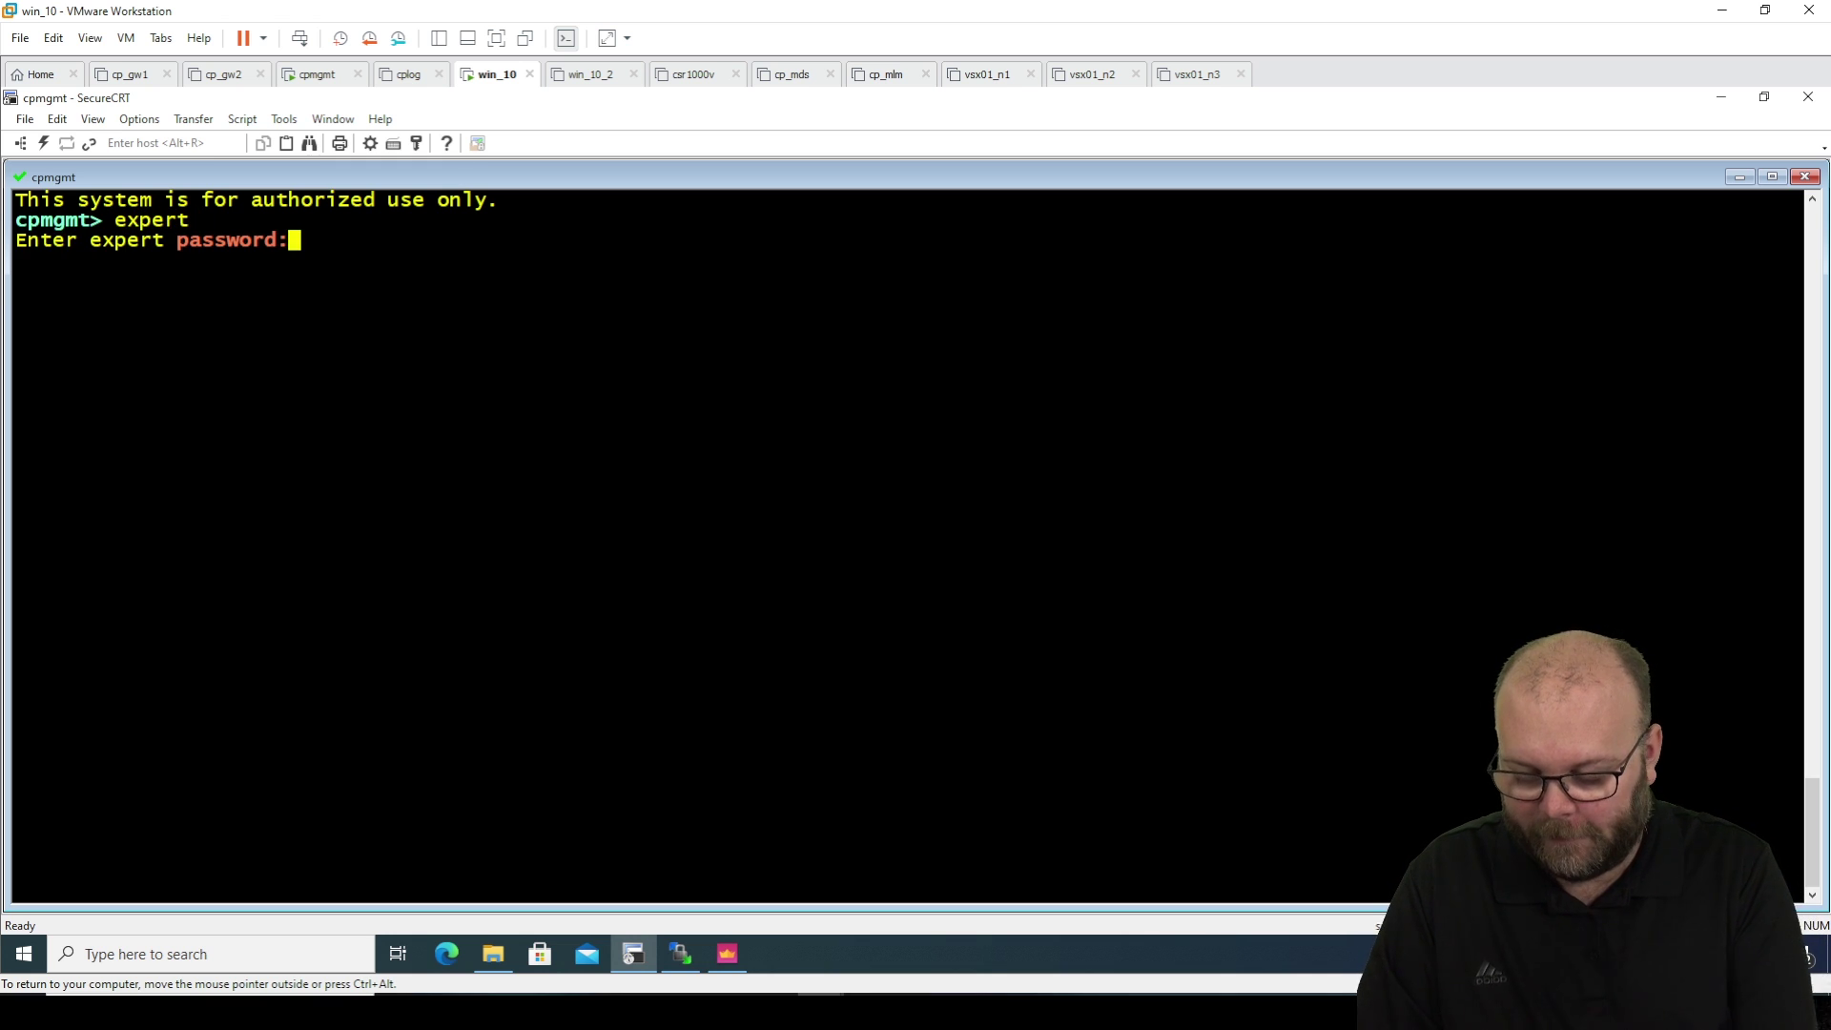
pyautogui.press('Return')
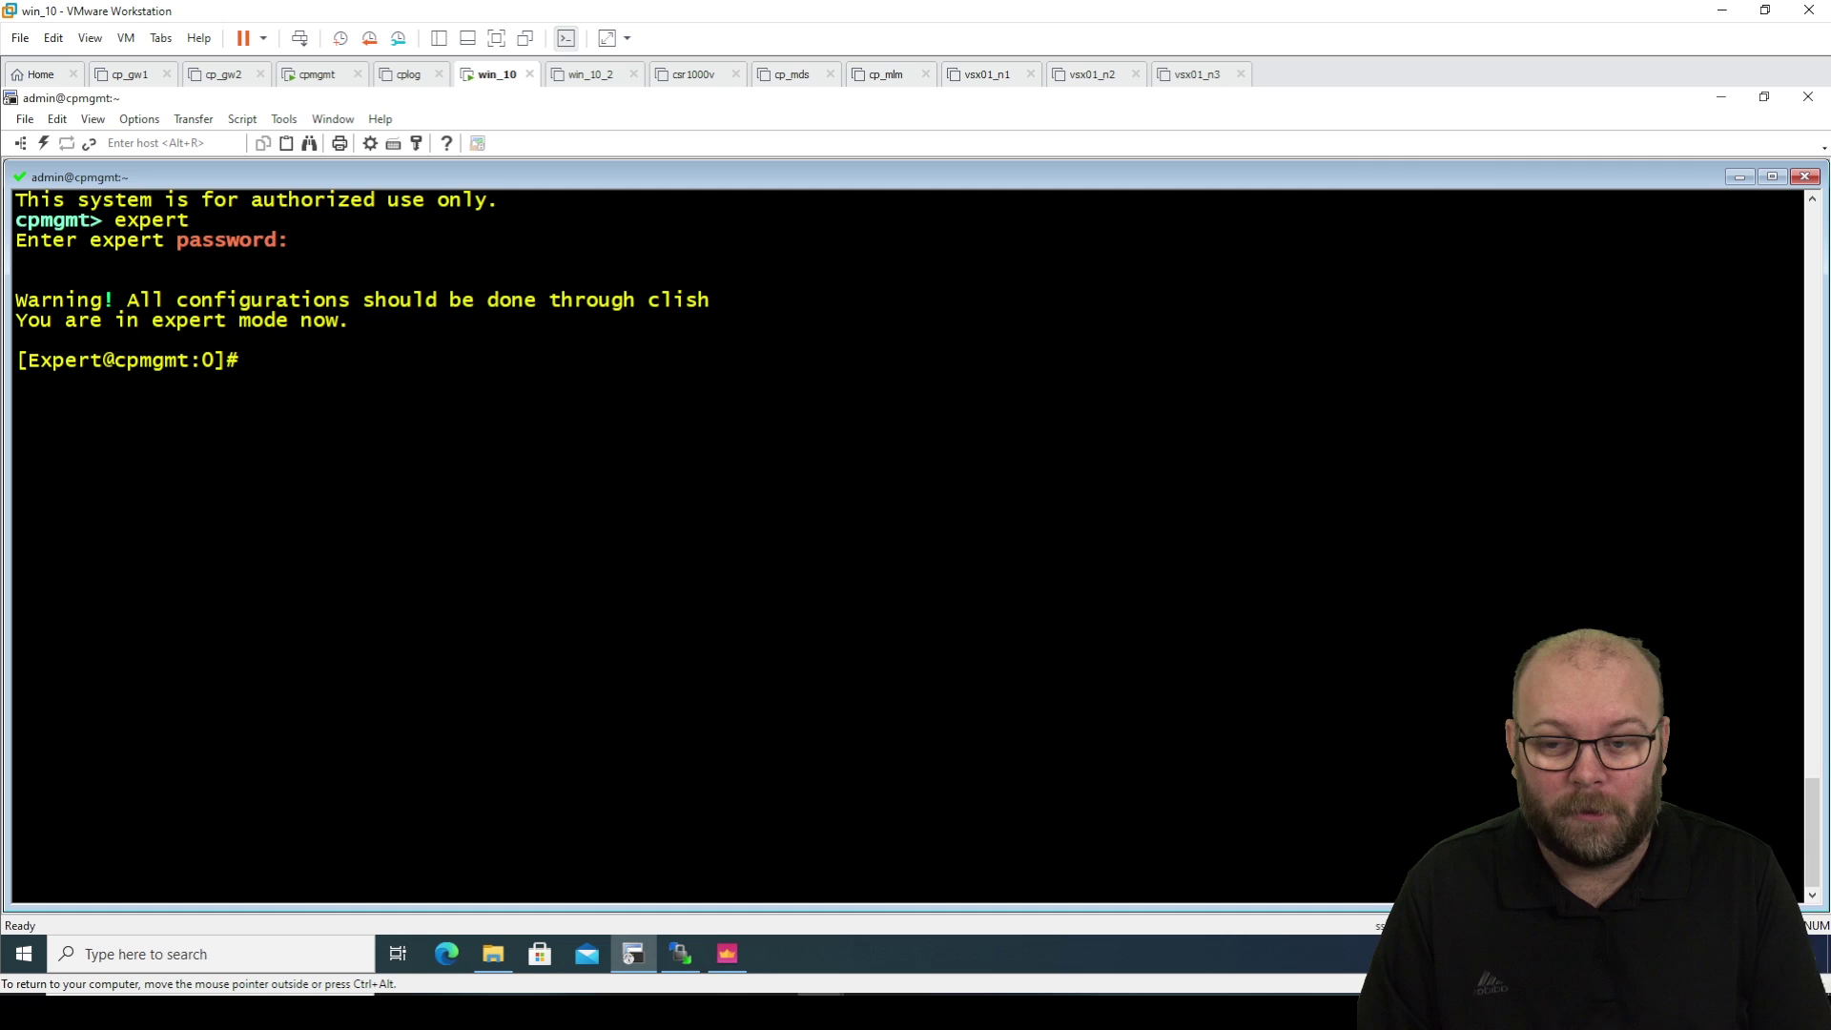
# Paste the web_api_show_package.sh script path at the prompt and append -h.
pyautogui.rightClick(328, 359)
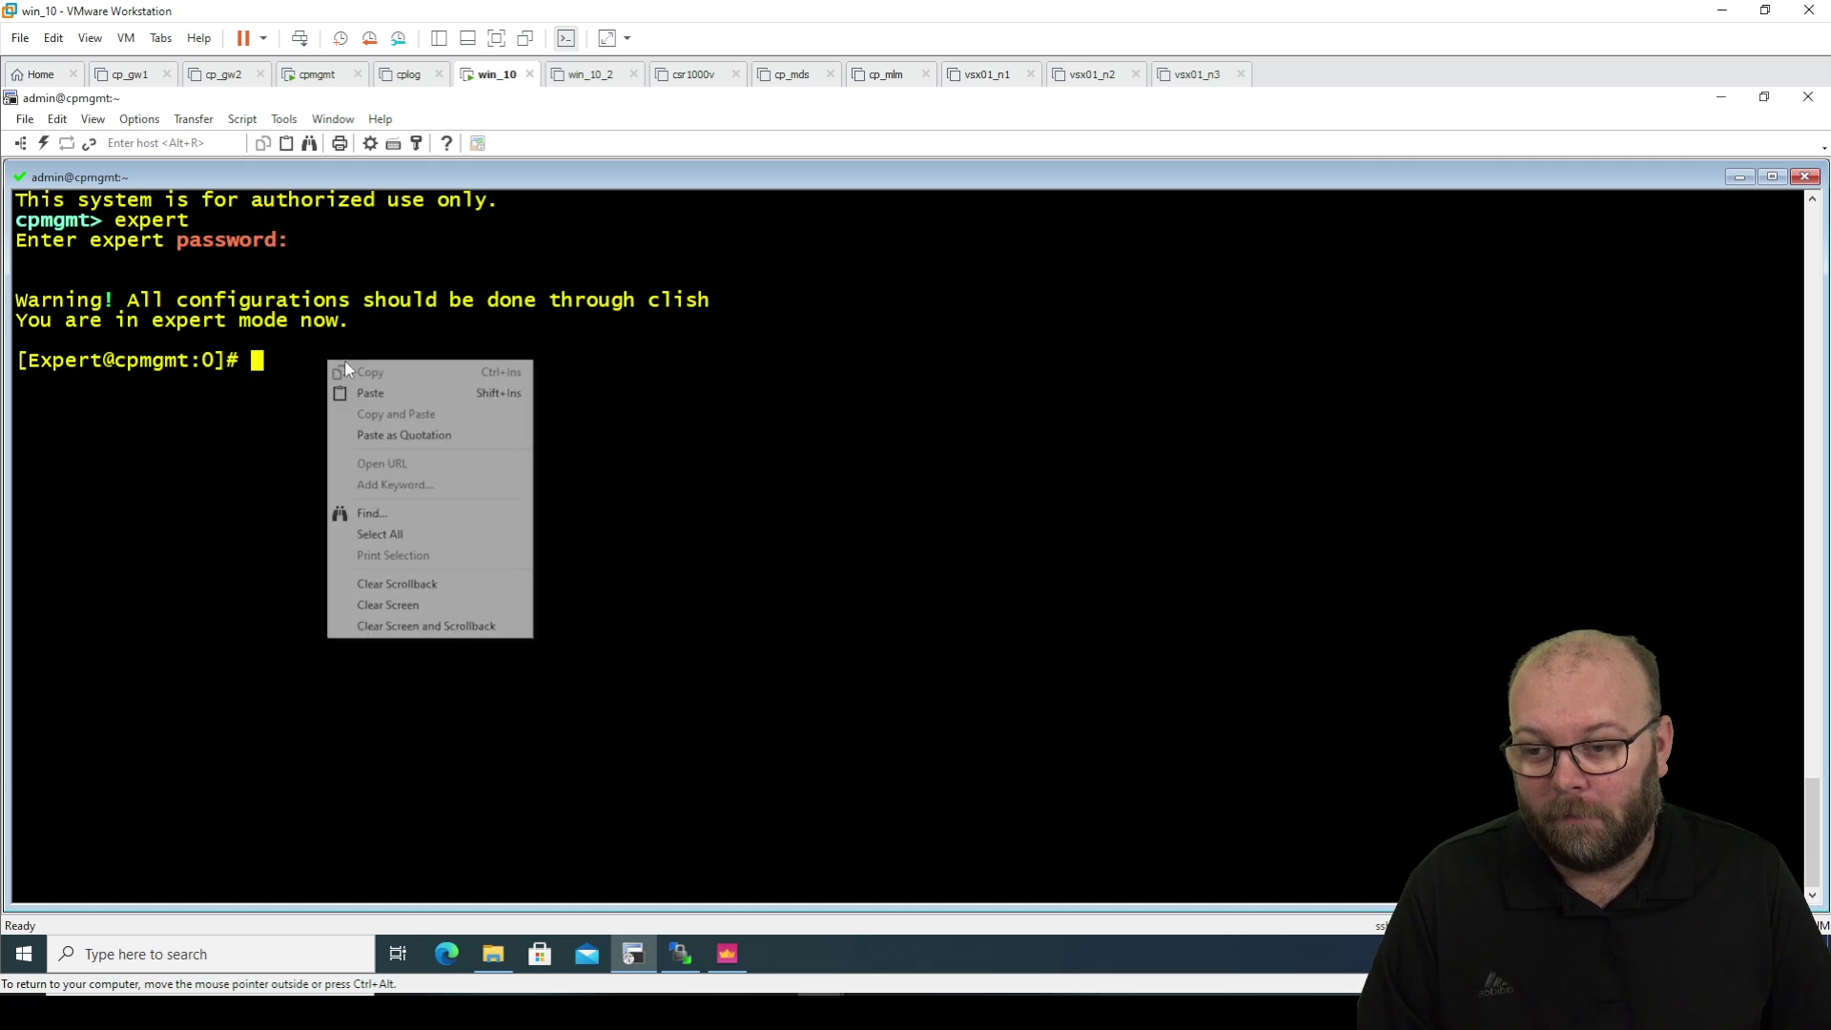
pyautogui.click(394, 391)
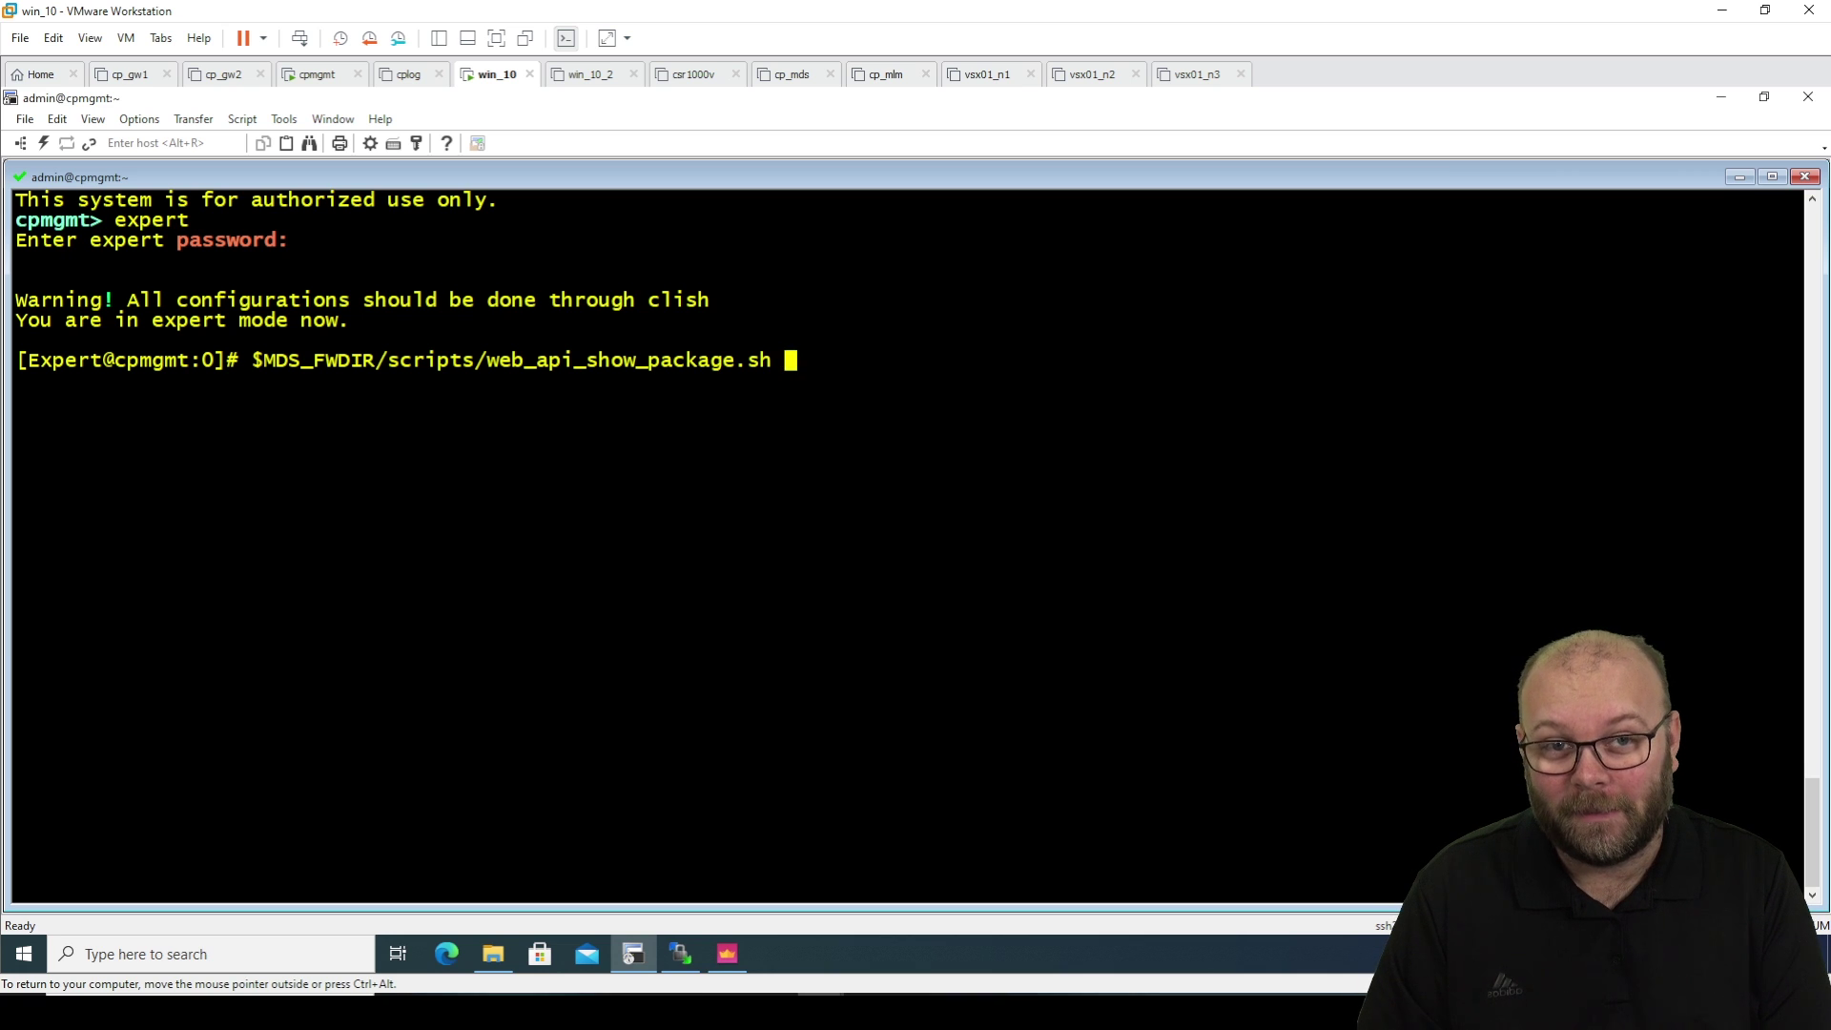
pyautogui.write('-')
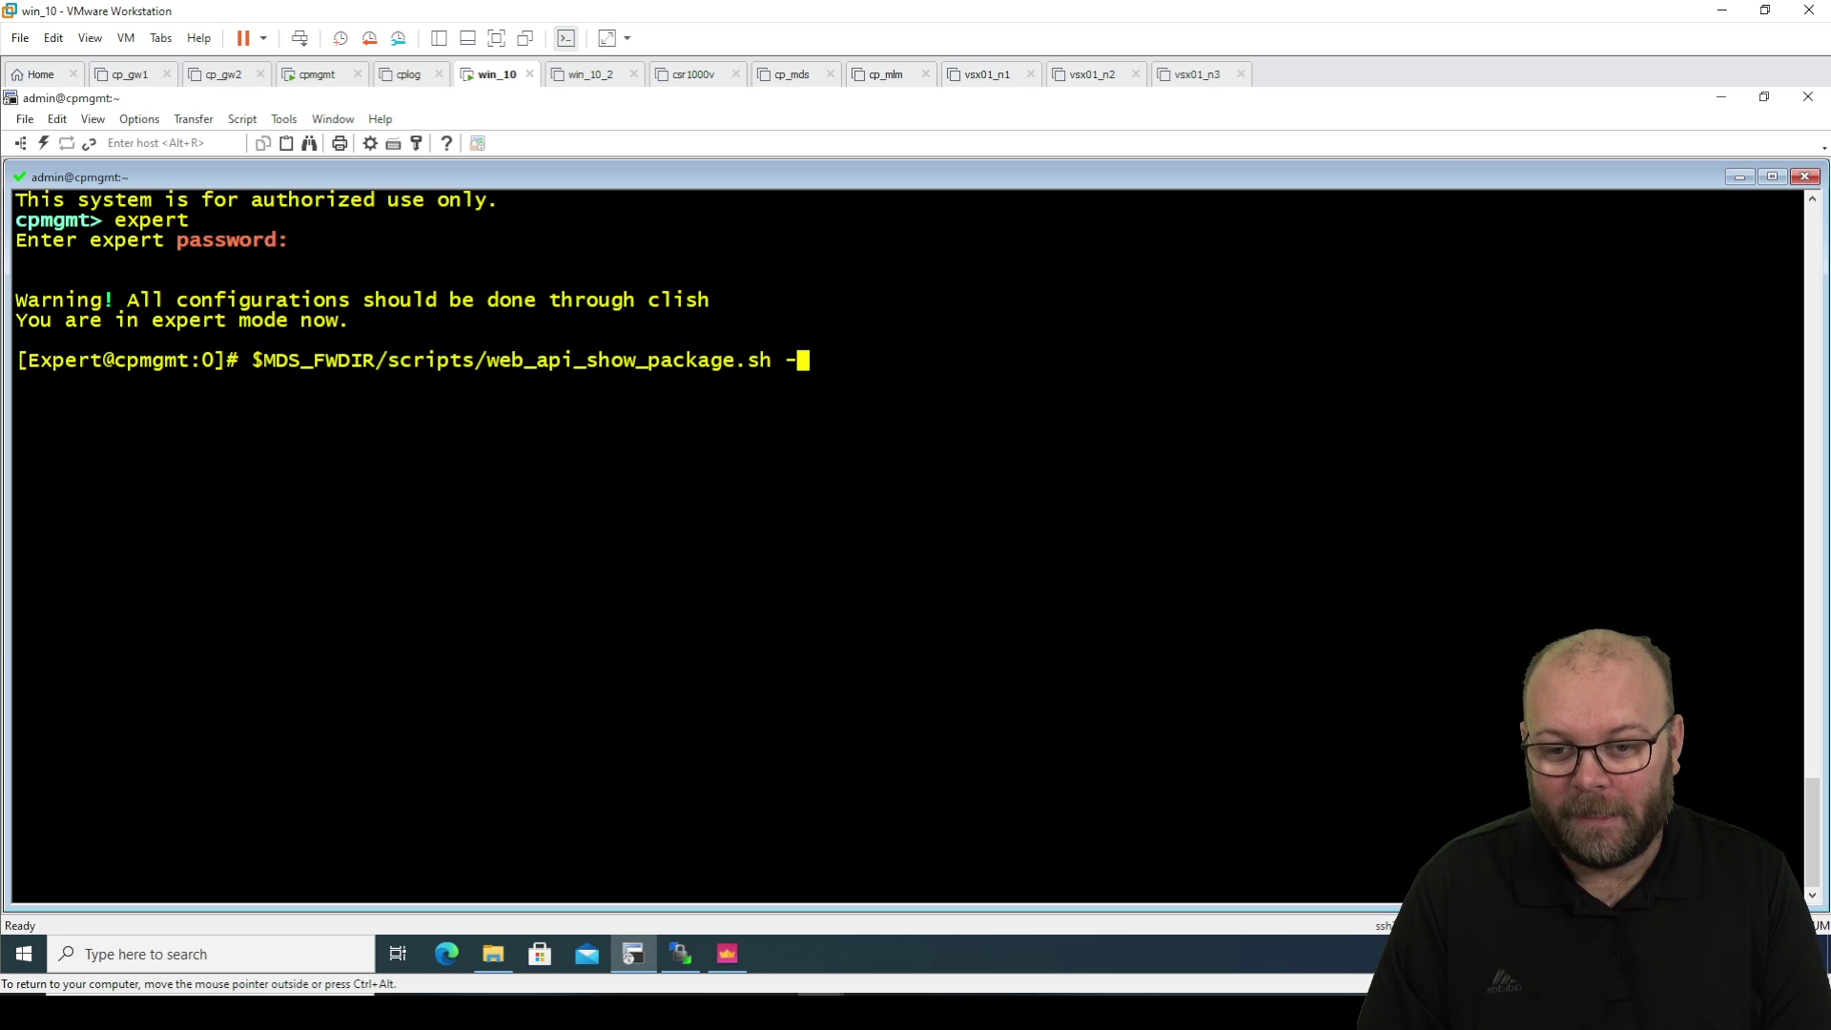
pyautogui.write('h')
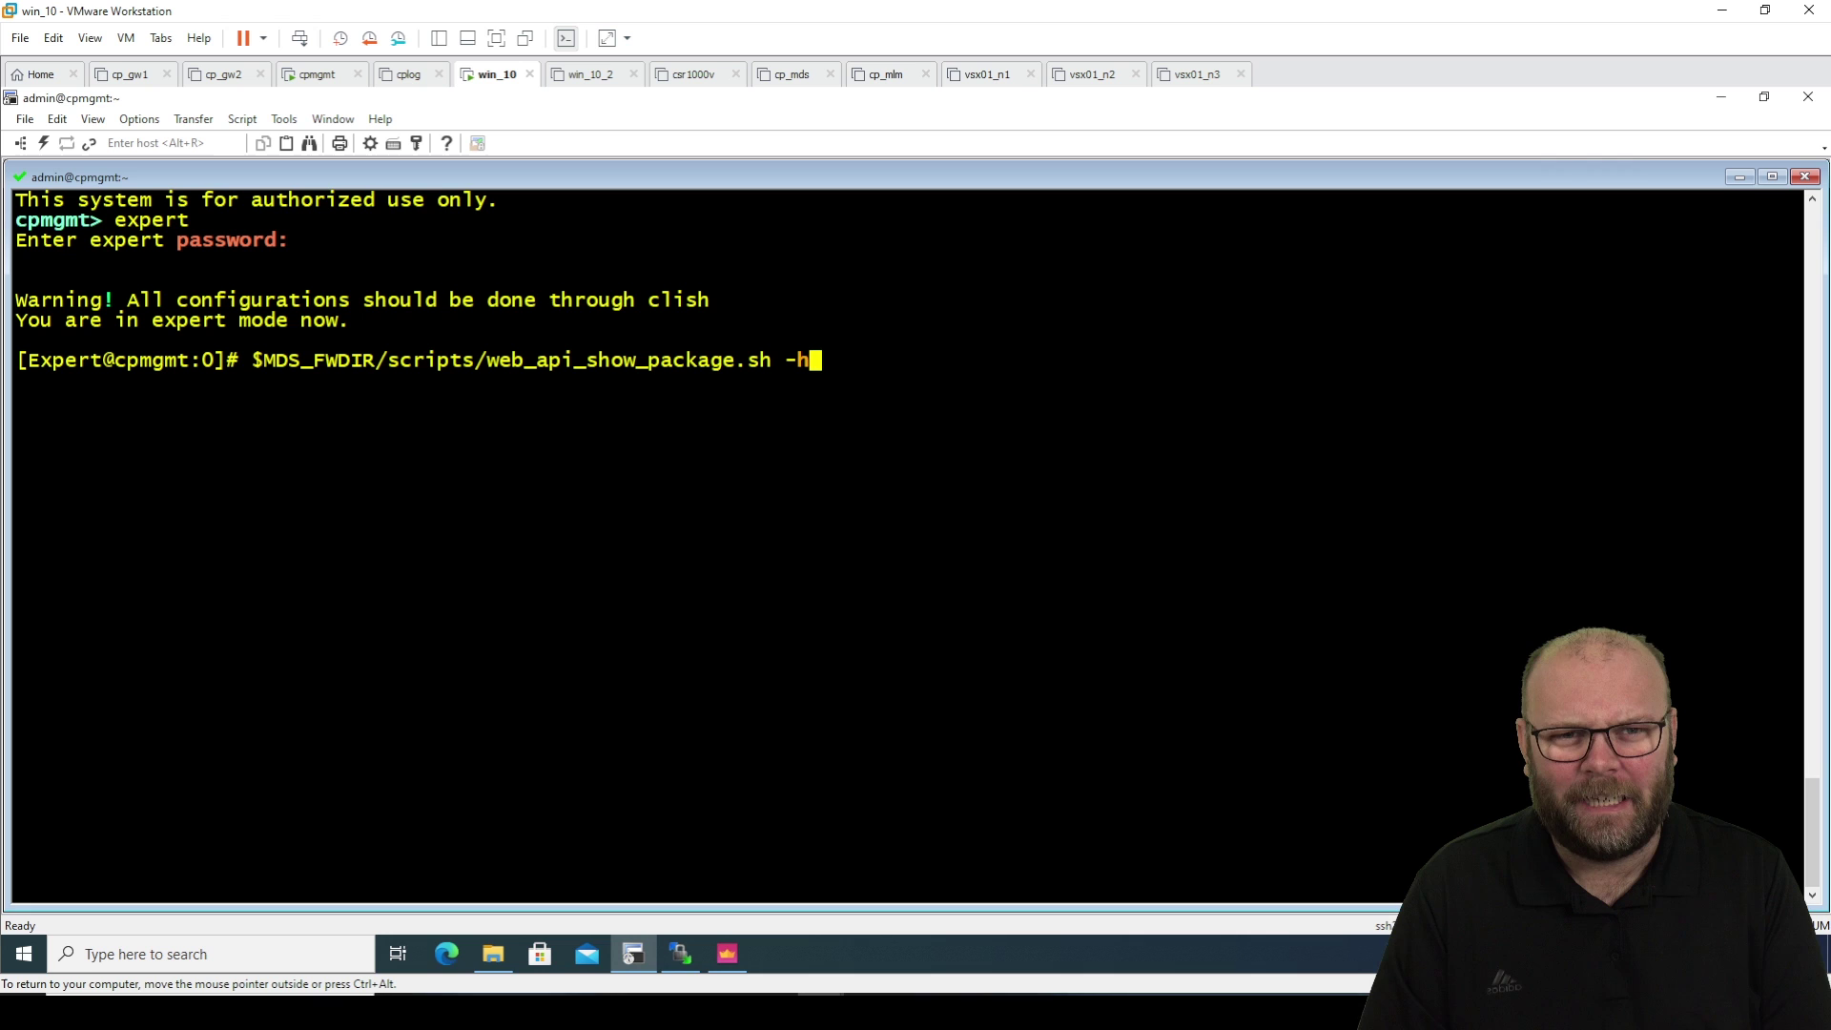
# Run the script with -h and review its usage, highlighting the domain-name and -o output path options.
pyautogui.press('Return')
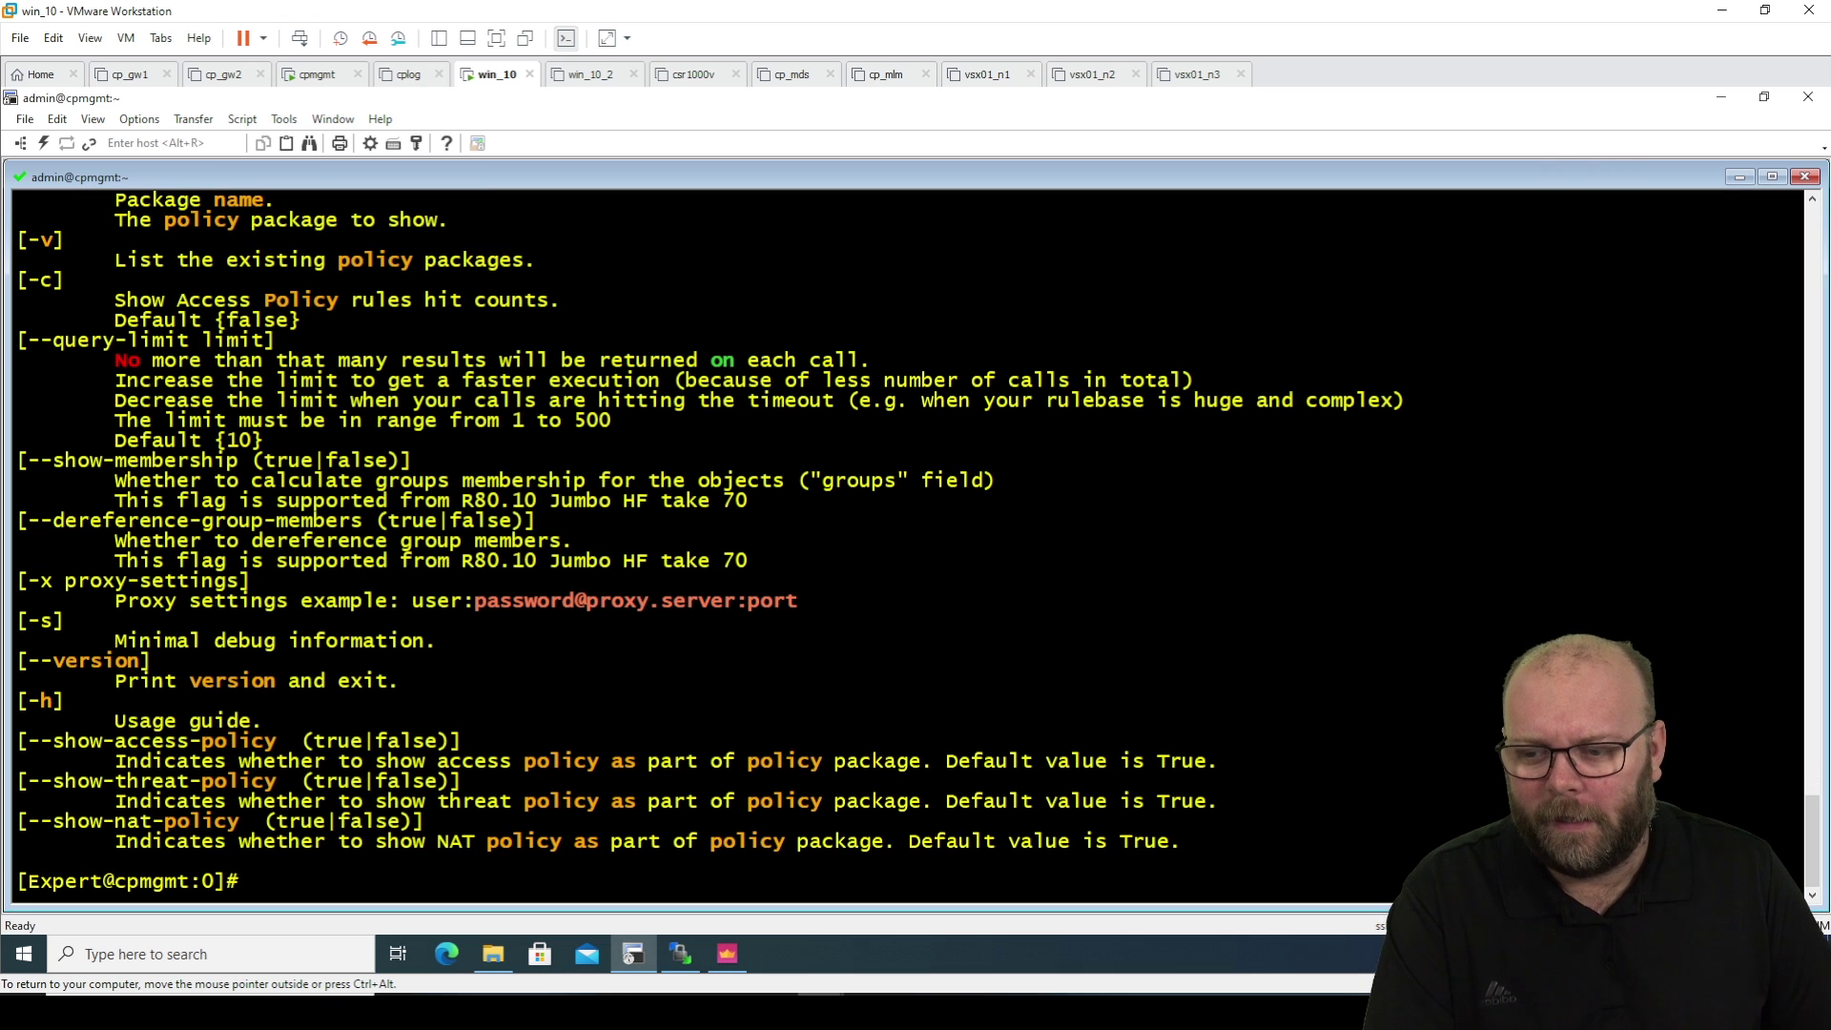
pyautogui.scroll(3, 451, 620)
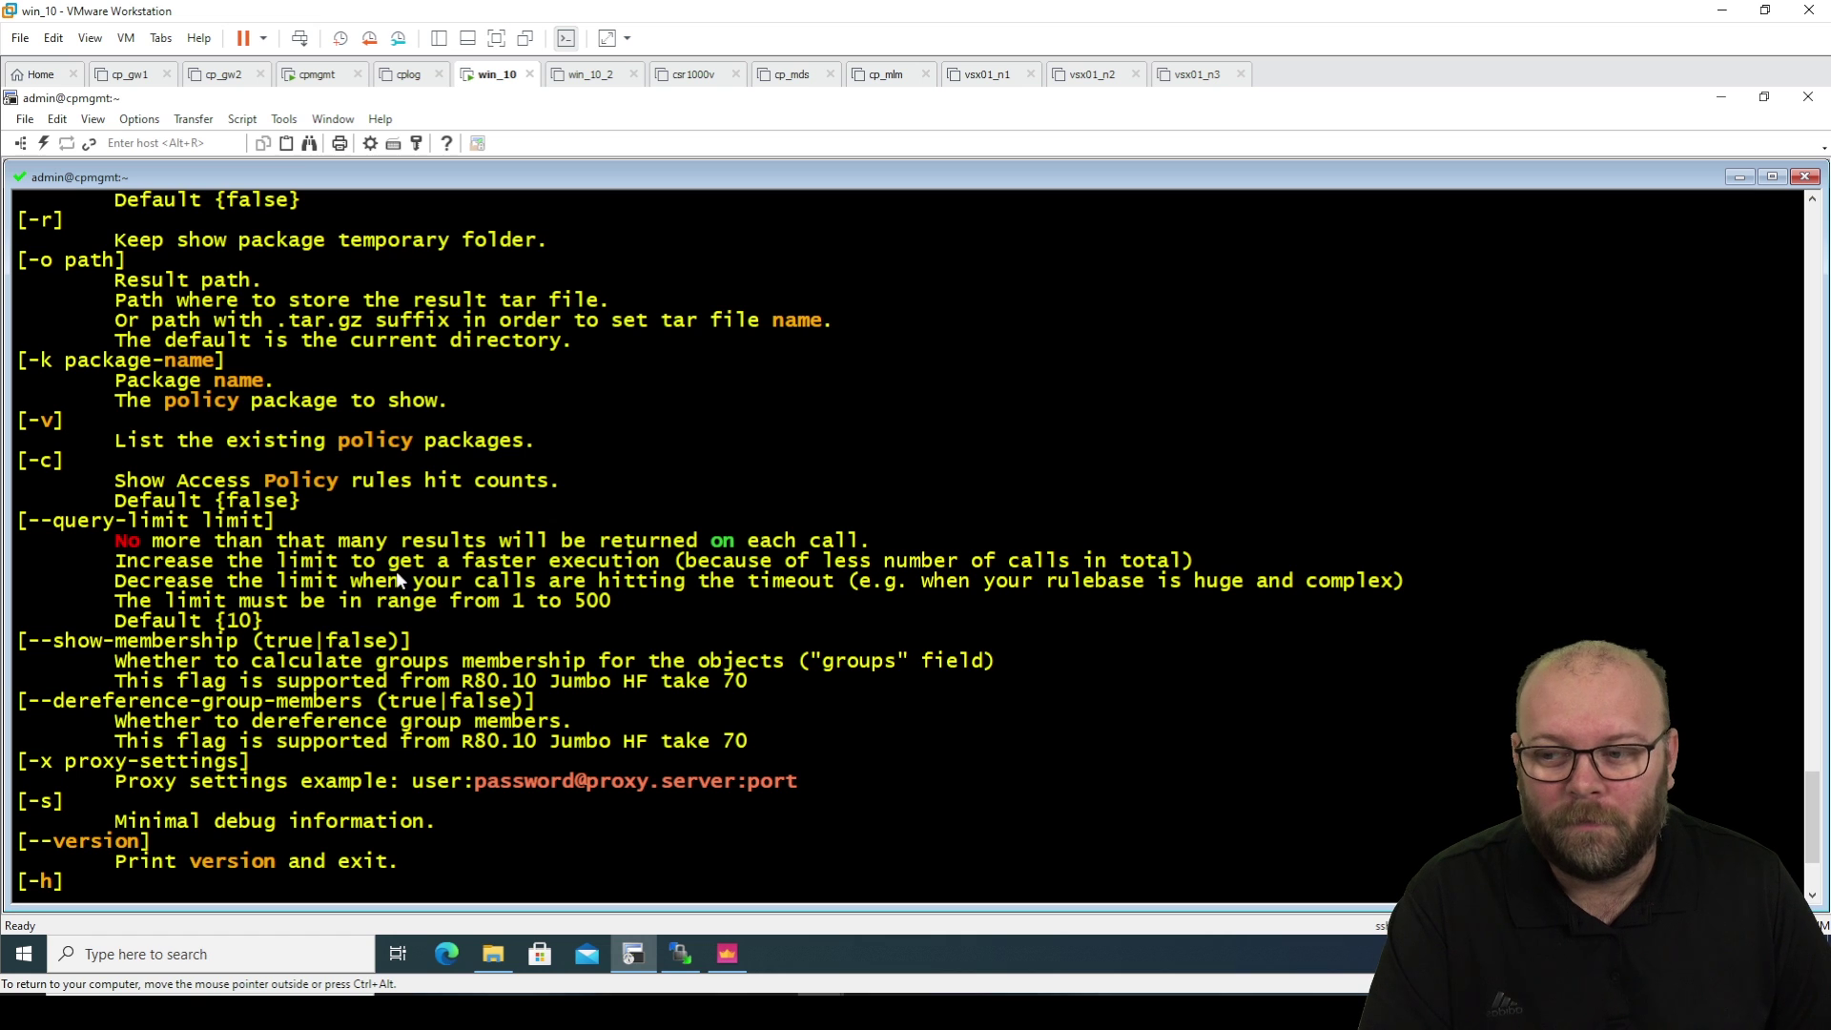
pyautogui.scroll(4, 377, 521)
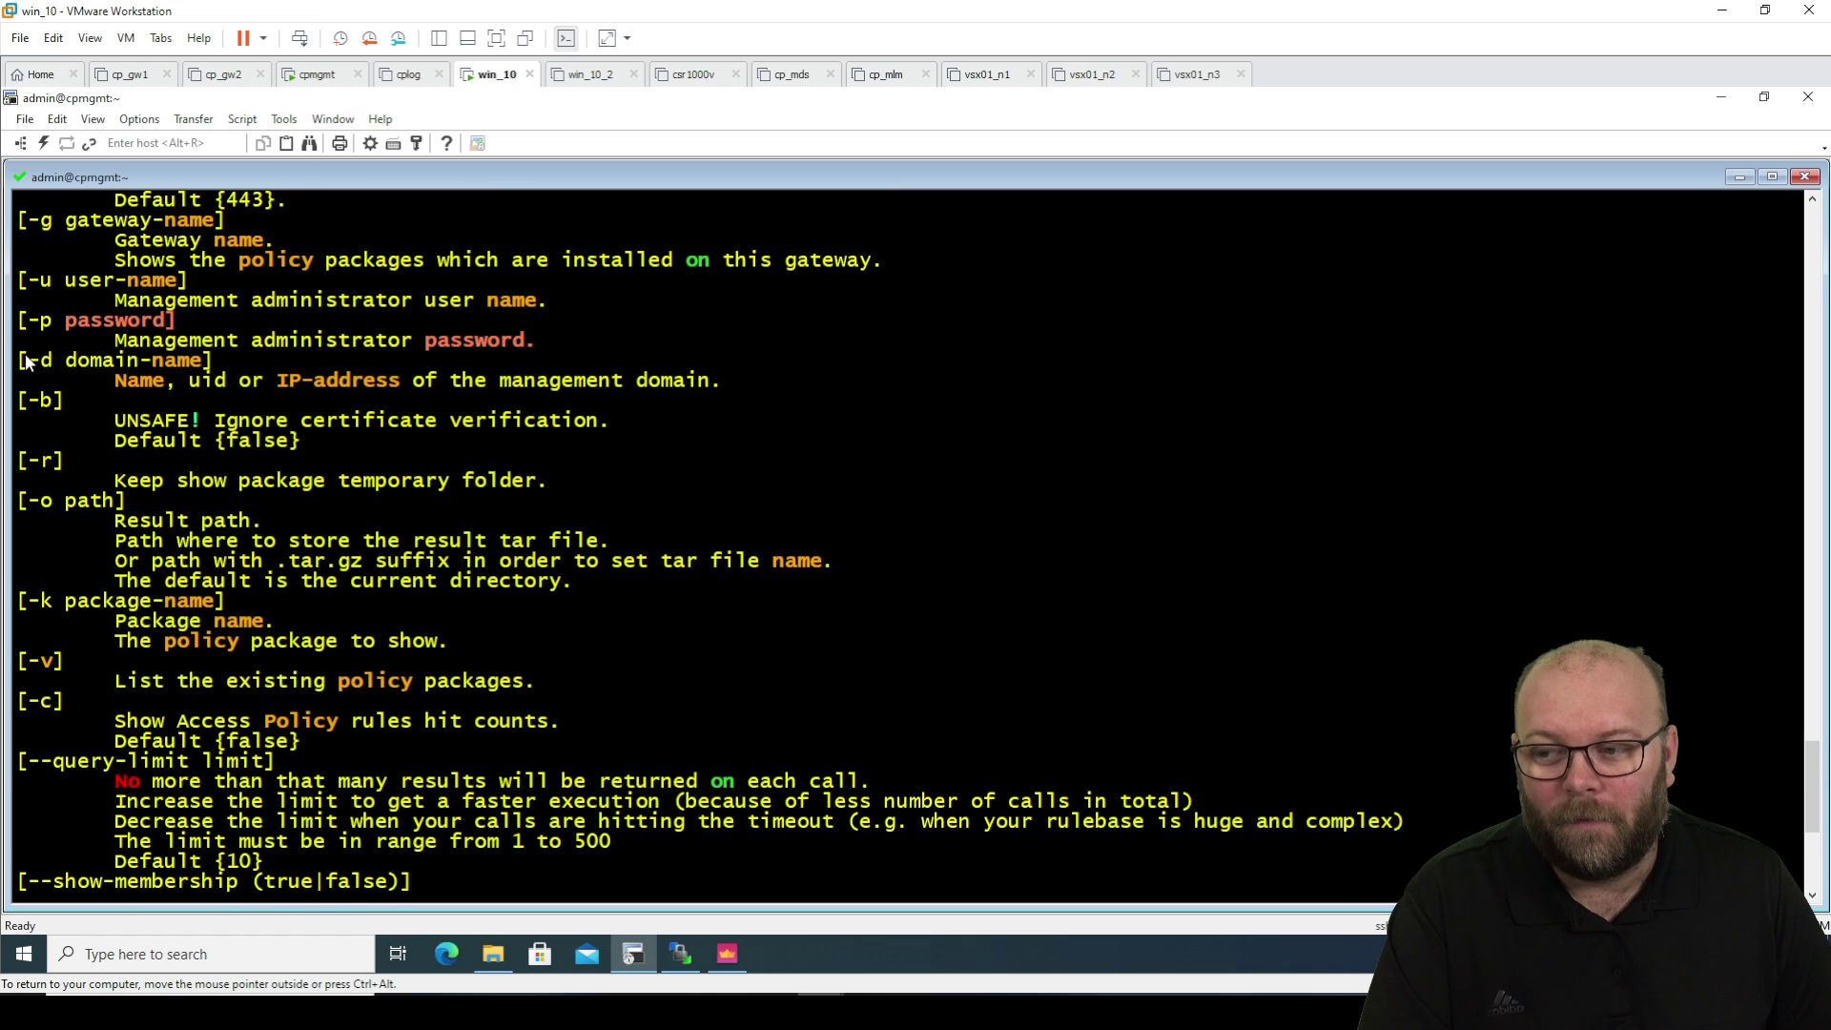
pyautogui.moveTo(21, 363); pyautogui.dragTo(853, 394)
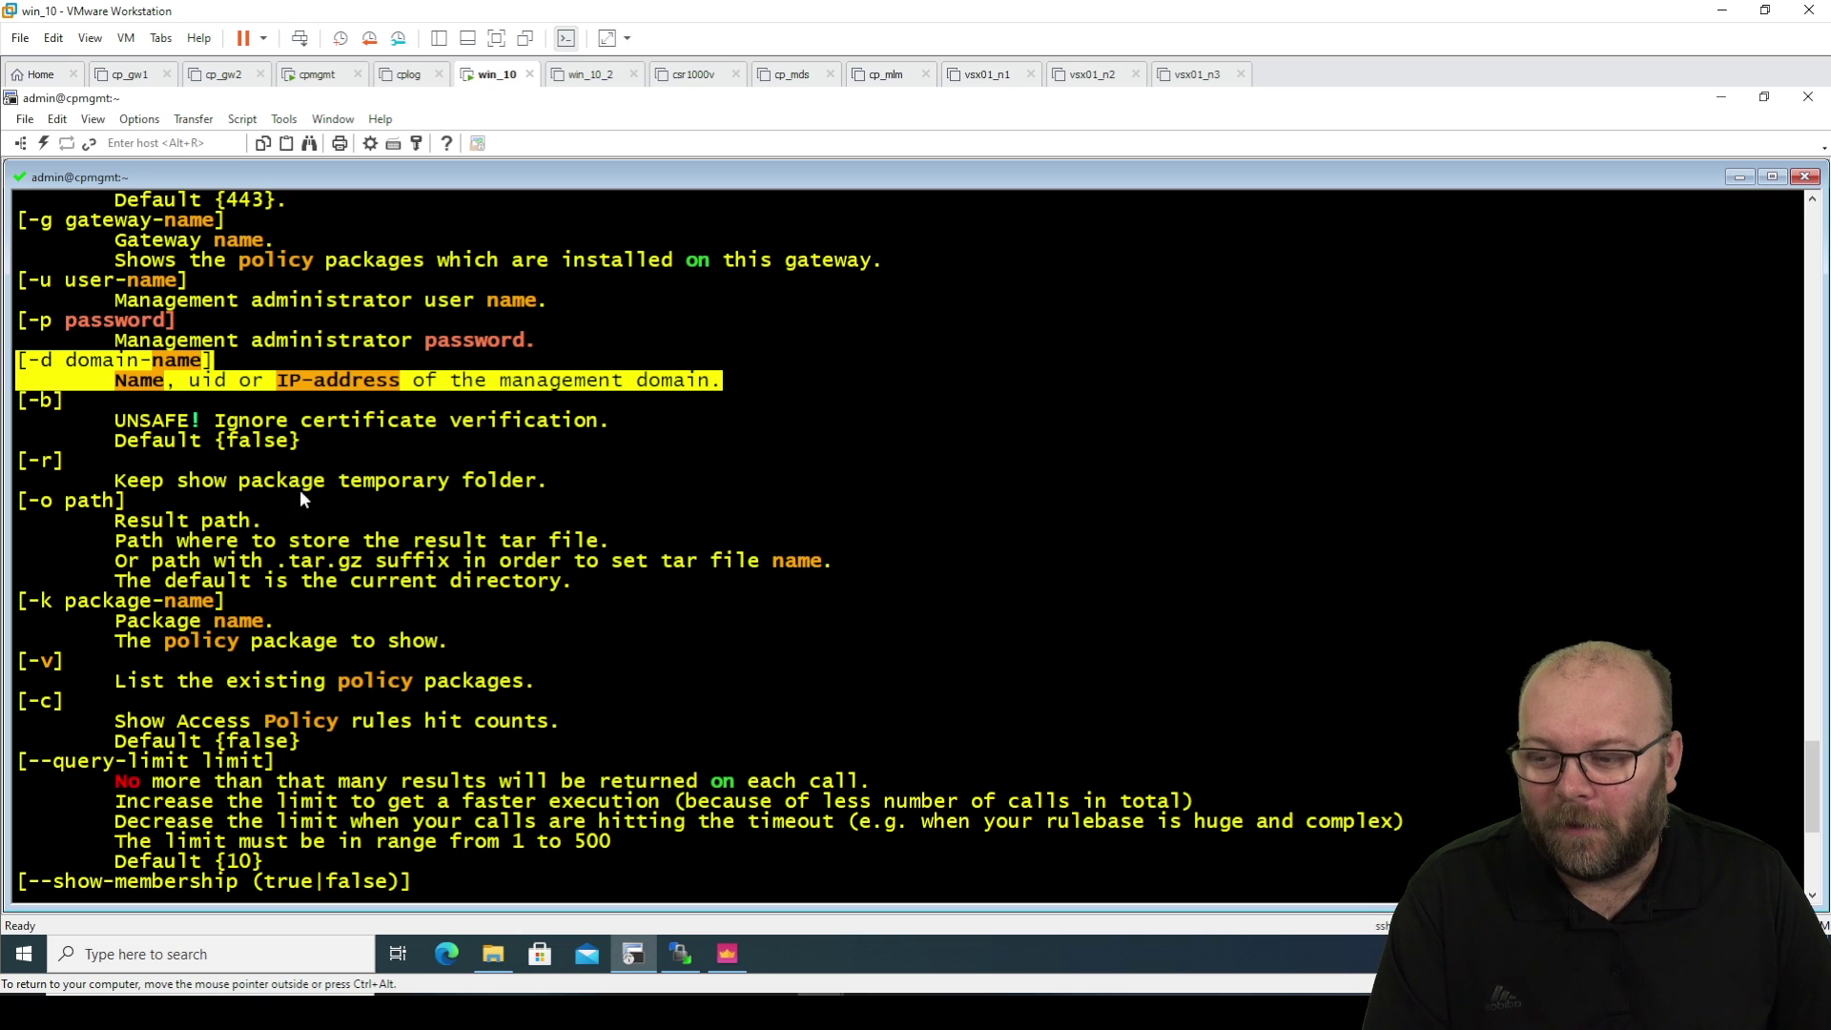
pyautogui.moveTo(17, 501); pyautogui.dragTo(597, 578)
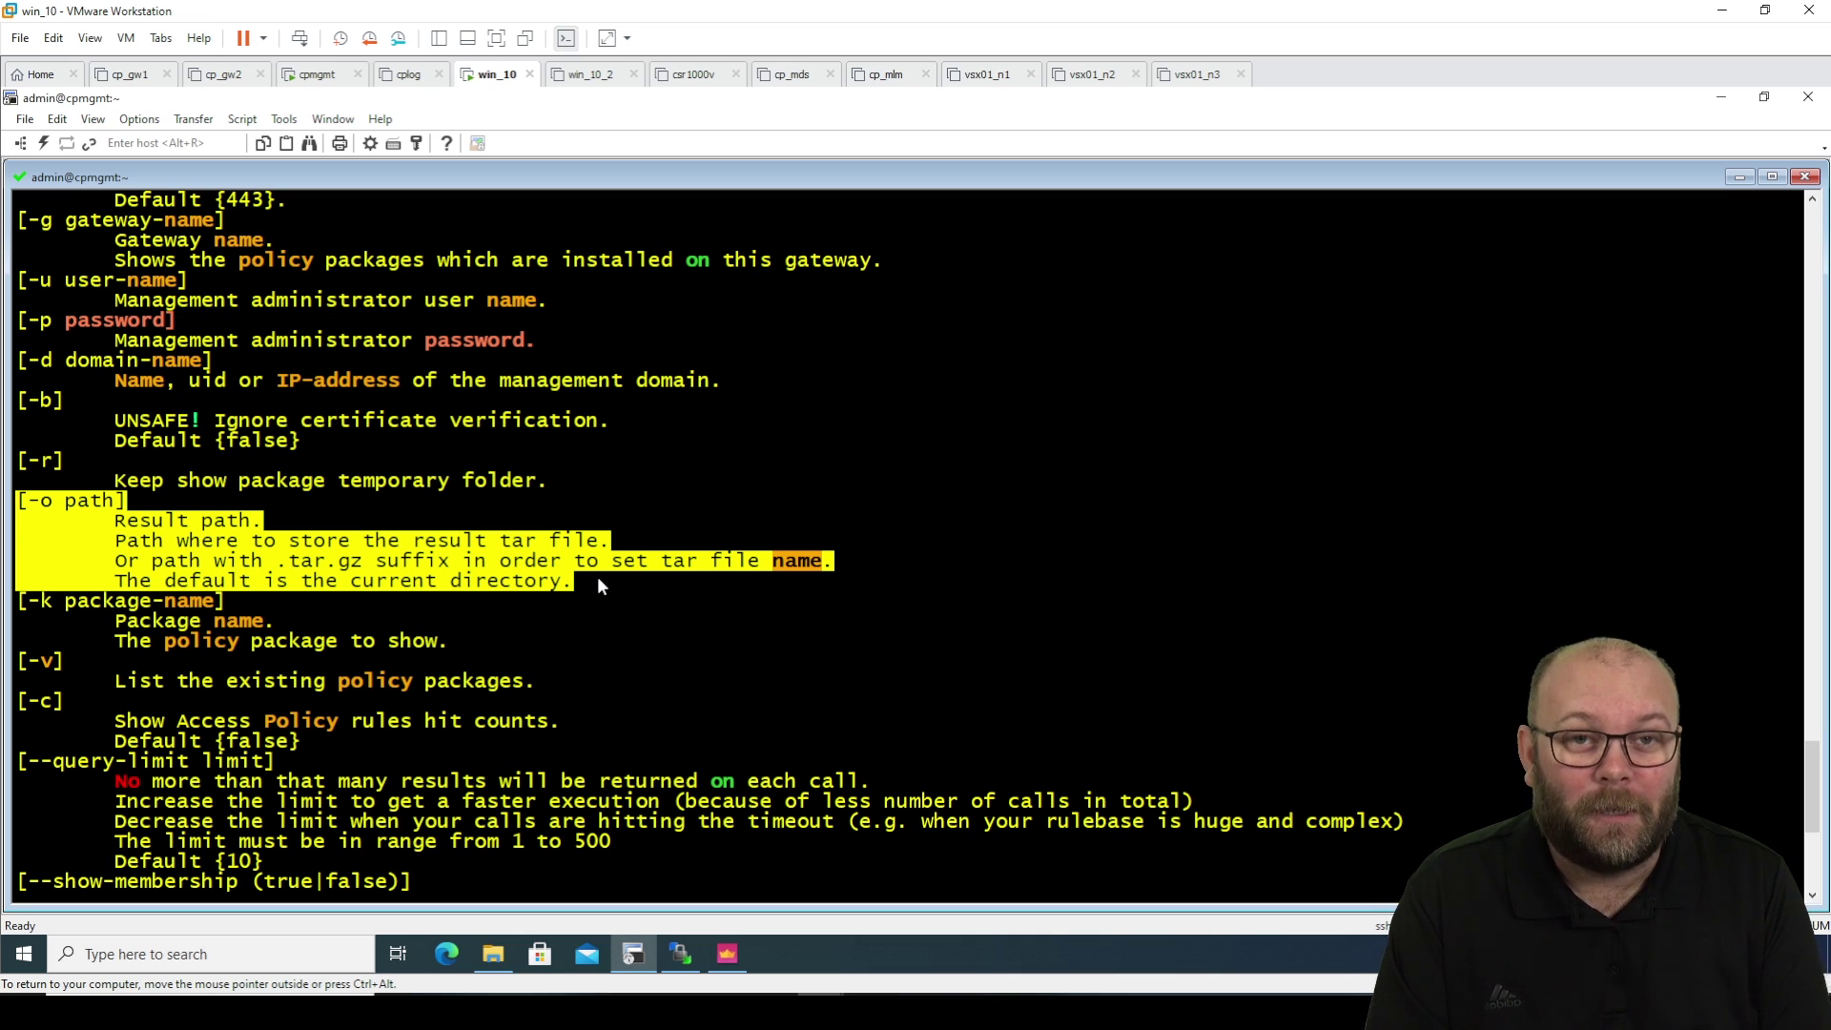
pyautogui.scroll(-1, 597, 576)
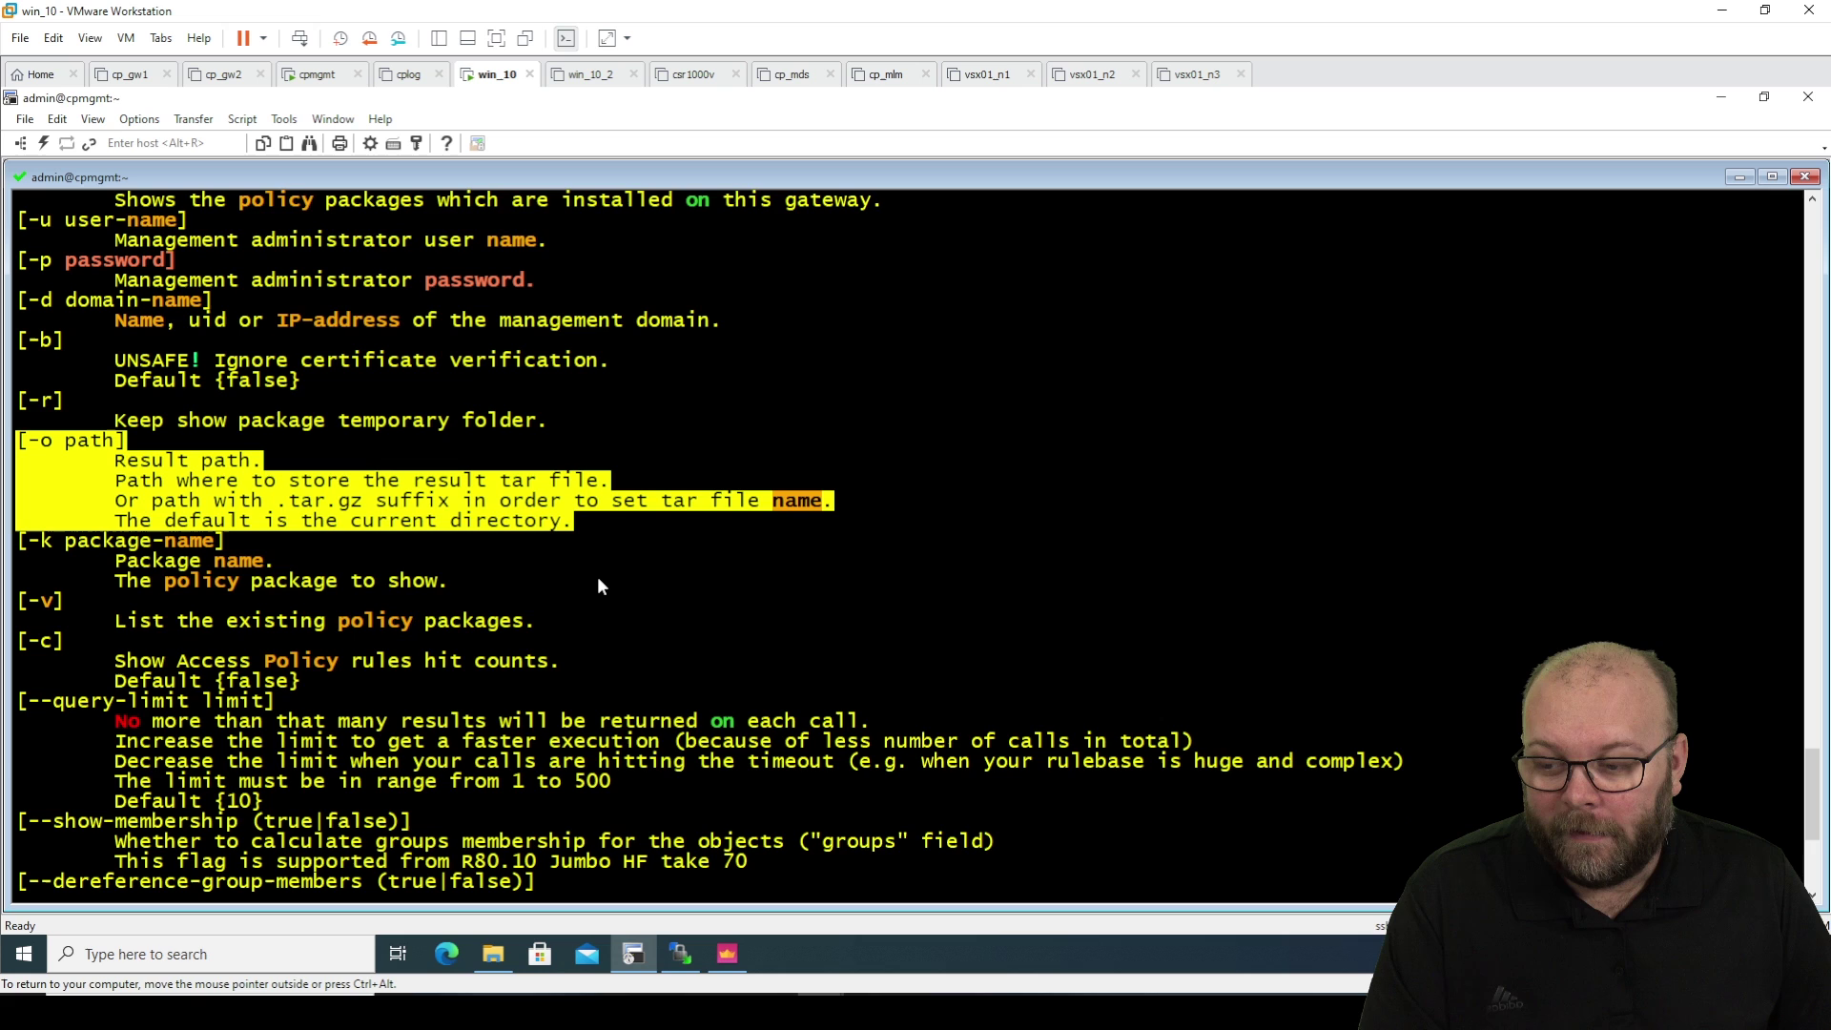
pyautogui.scroll(-4, 599, 584)
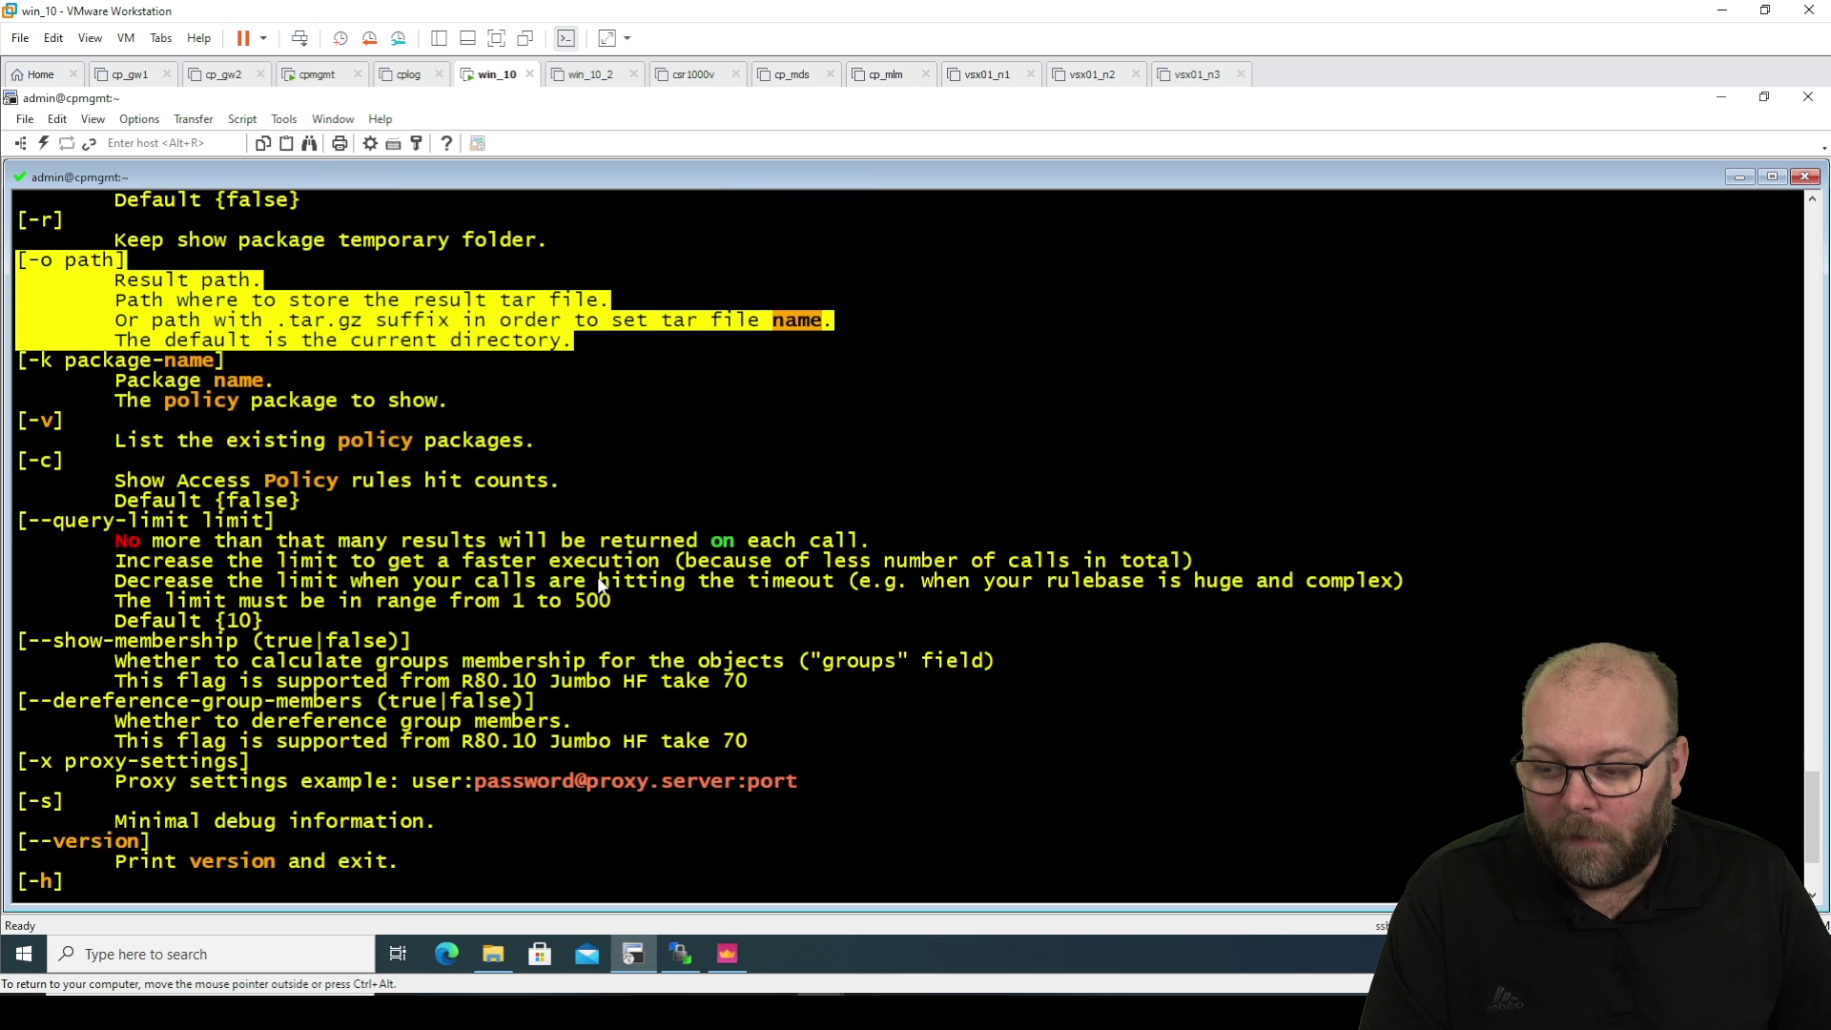
pyautogui.scroll(-2, 597, 579)
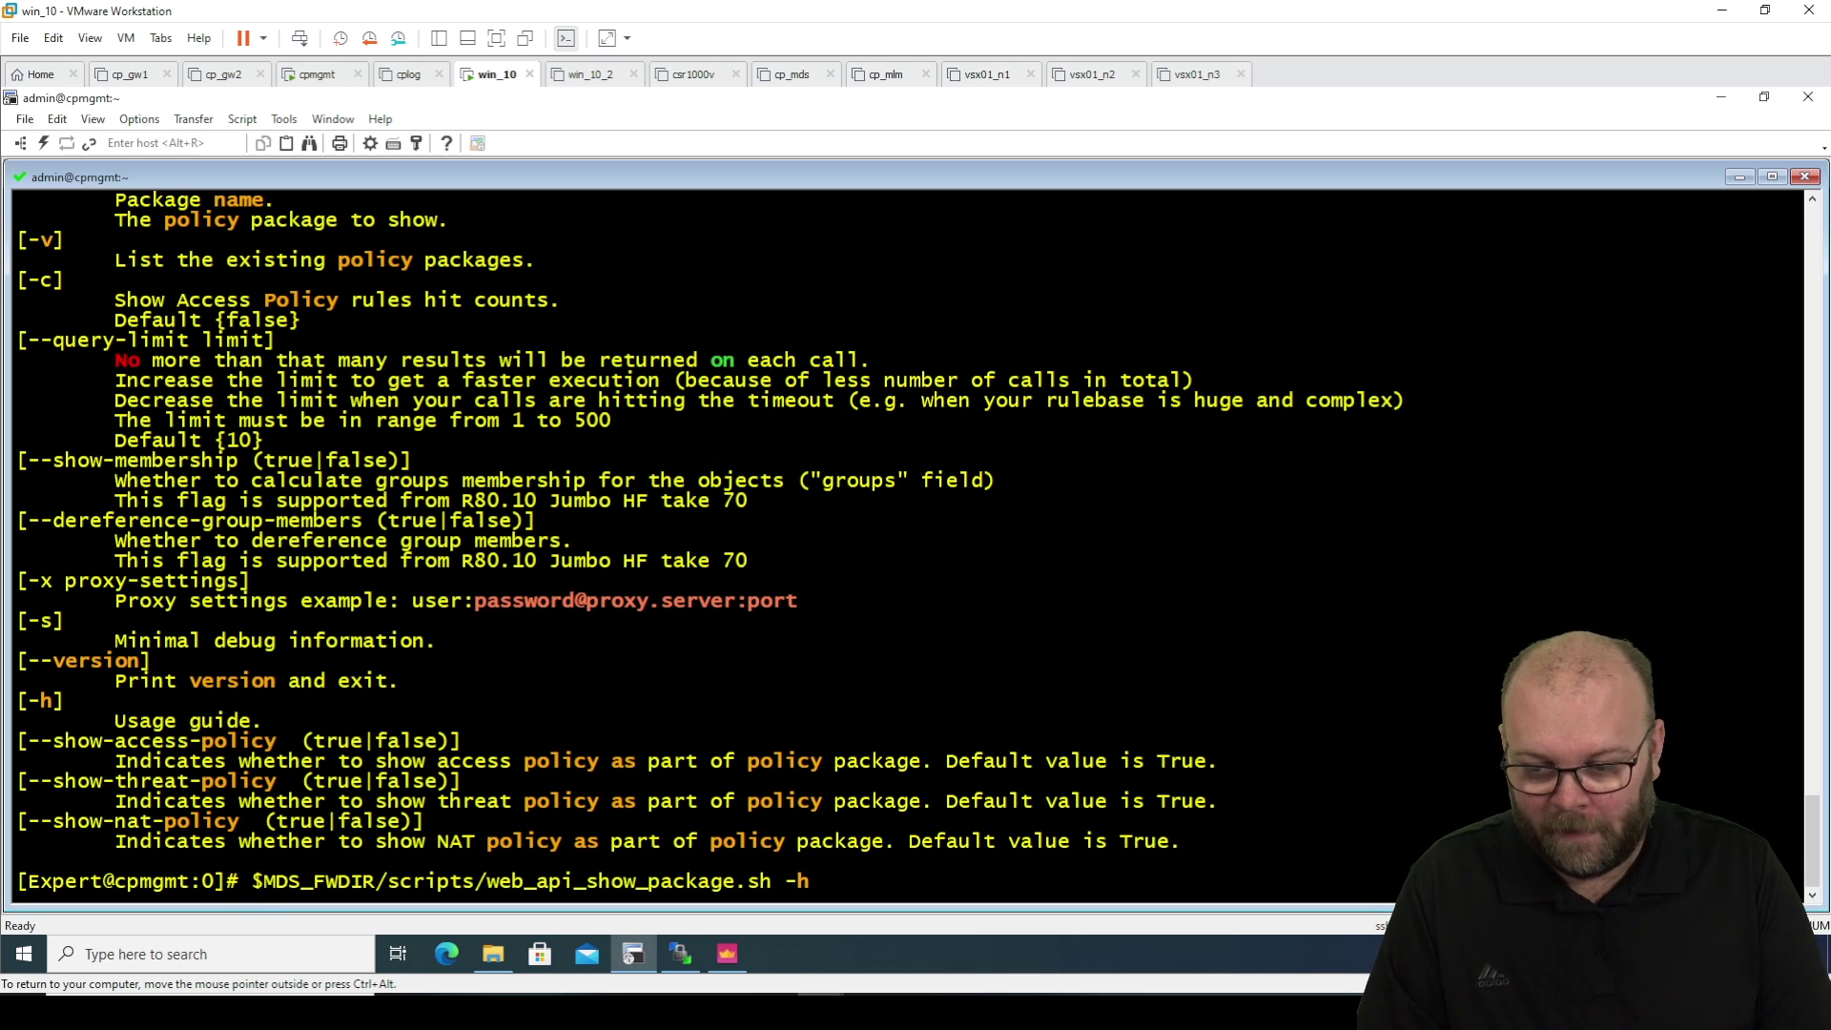
# Rerun the show-package script with -o /var/log to export the policy package there.
pyautogui.press('Up')
pyautogui.press('BackSpace')
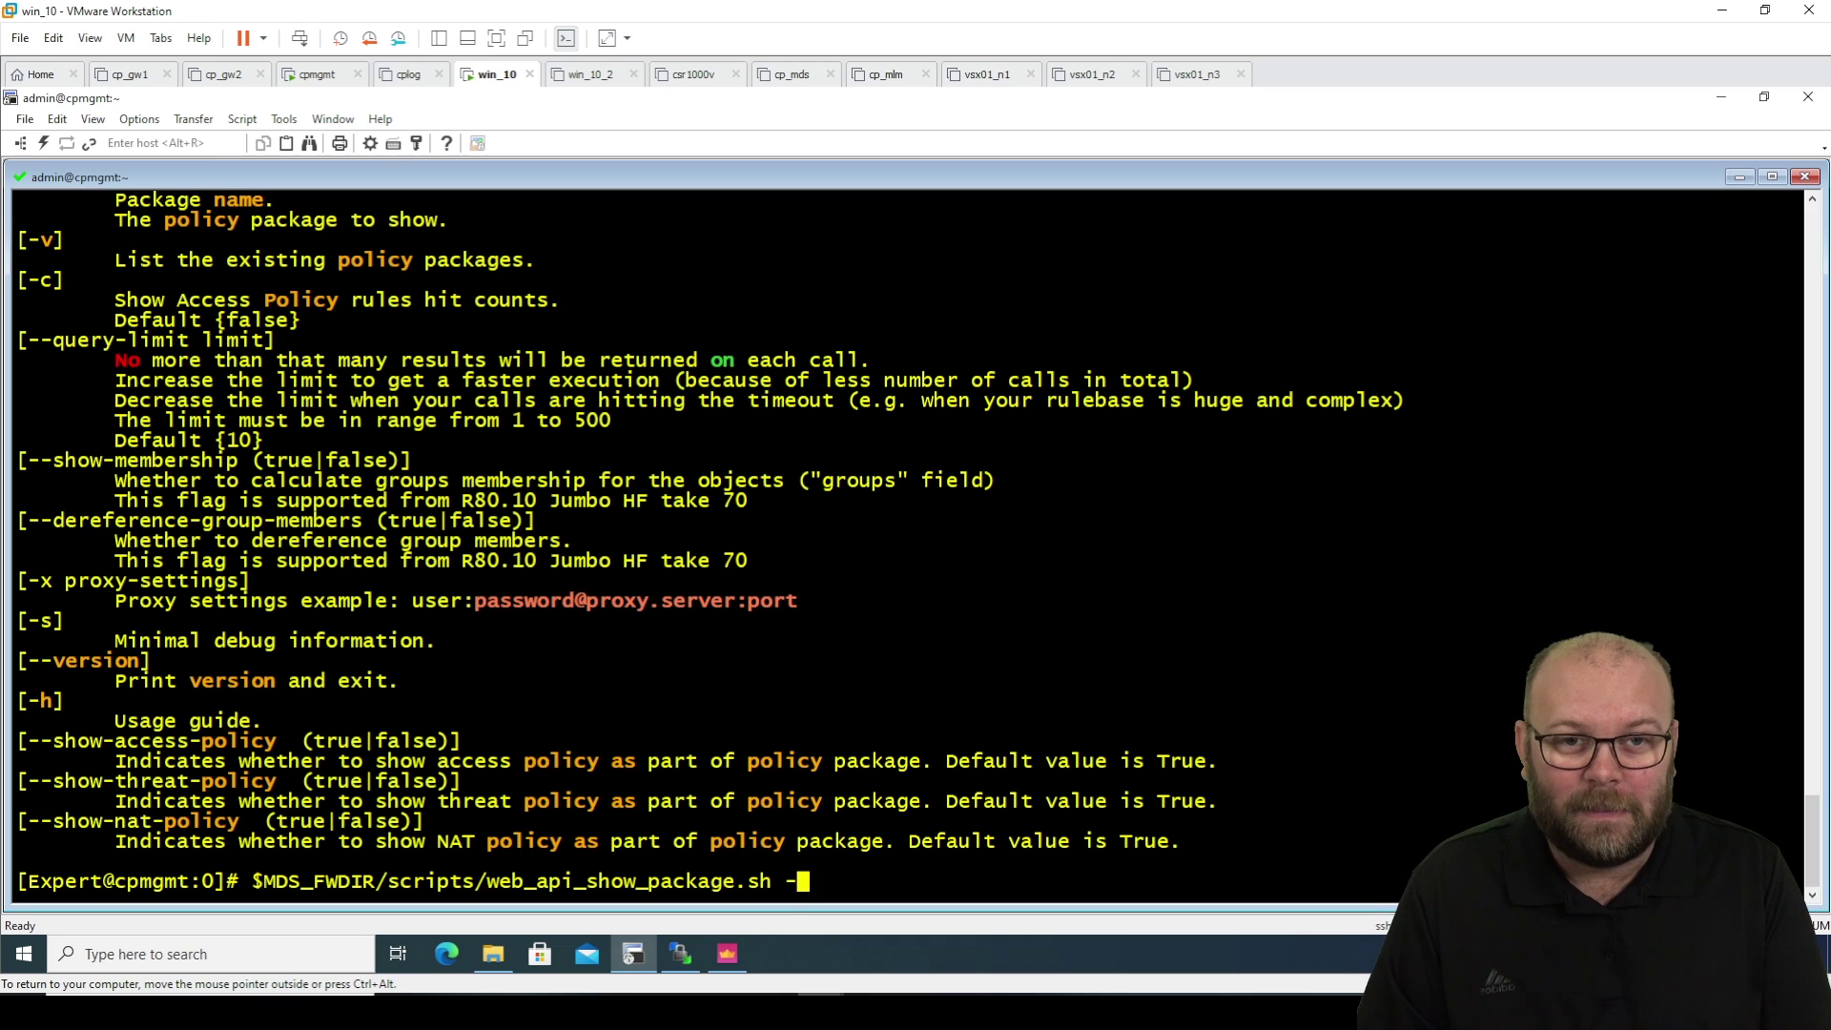
pyautogui.write('o ')
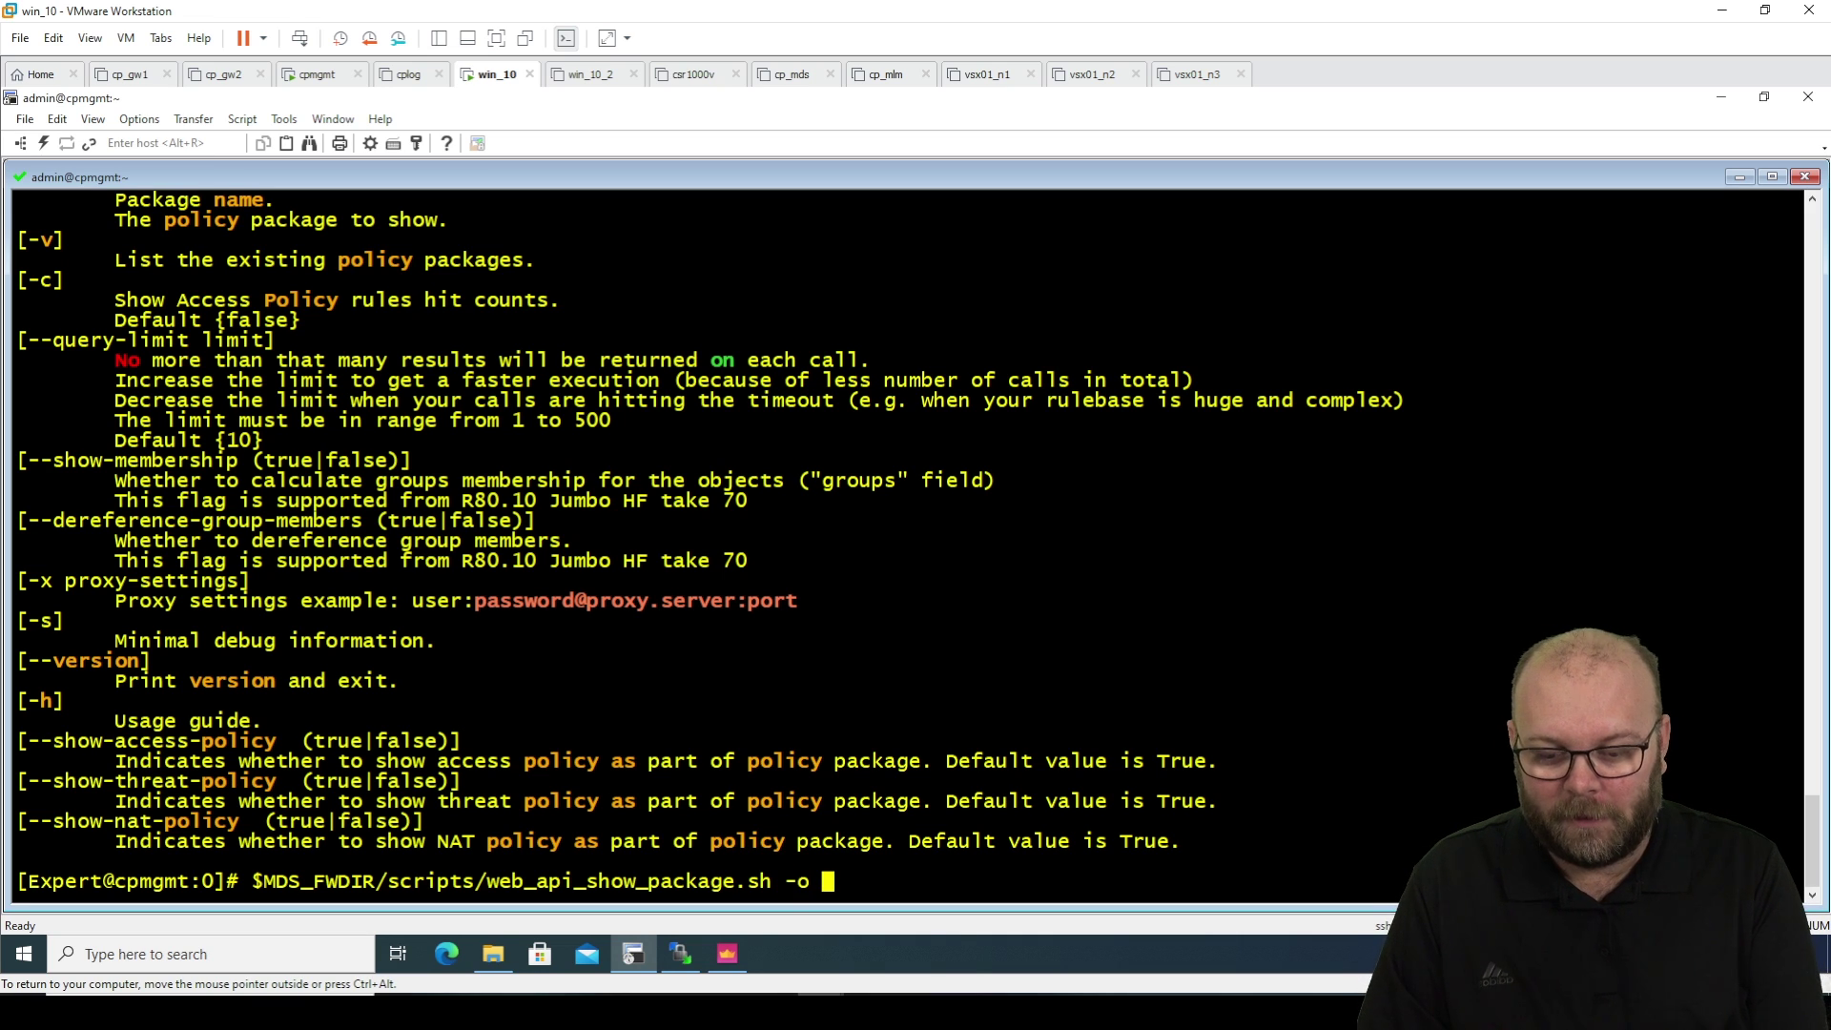
pyautogui.write('/var/log')
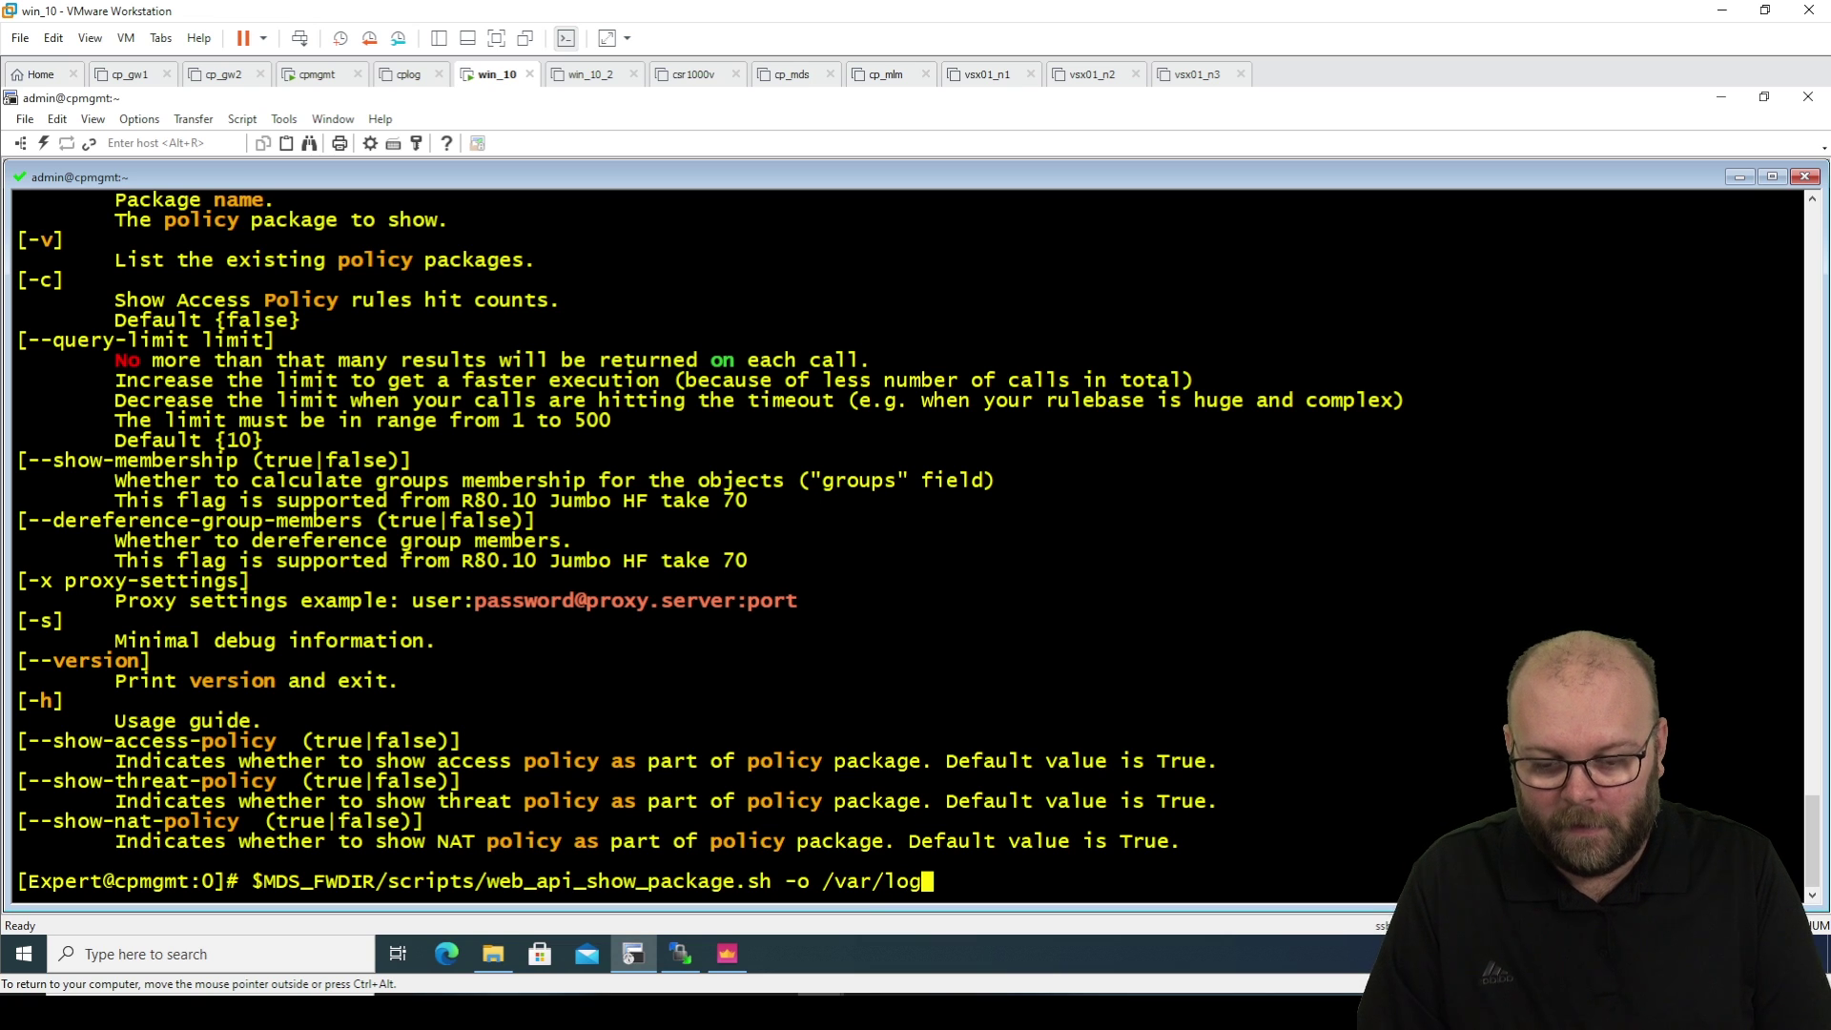
pyautogui.press('Return')
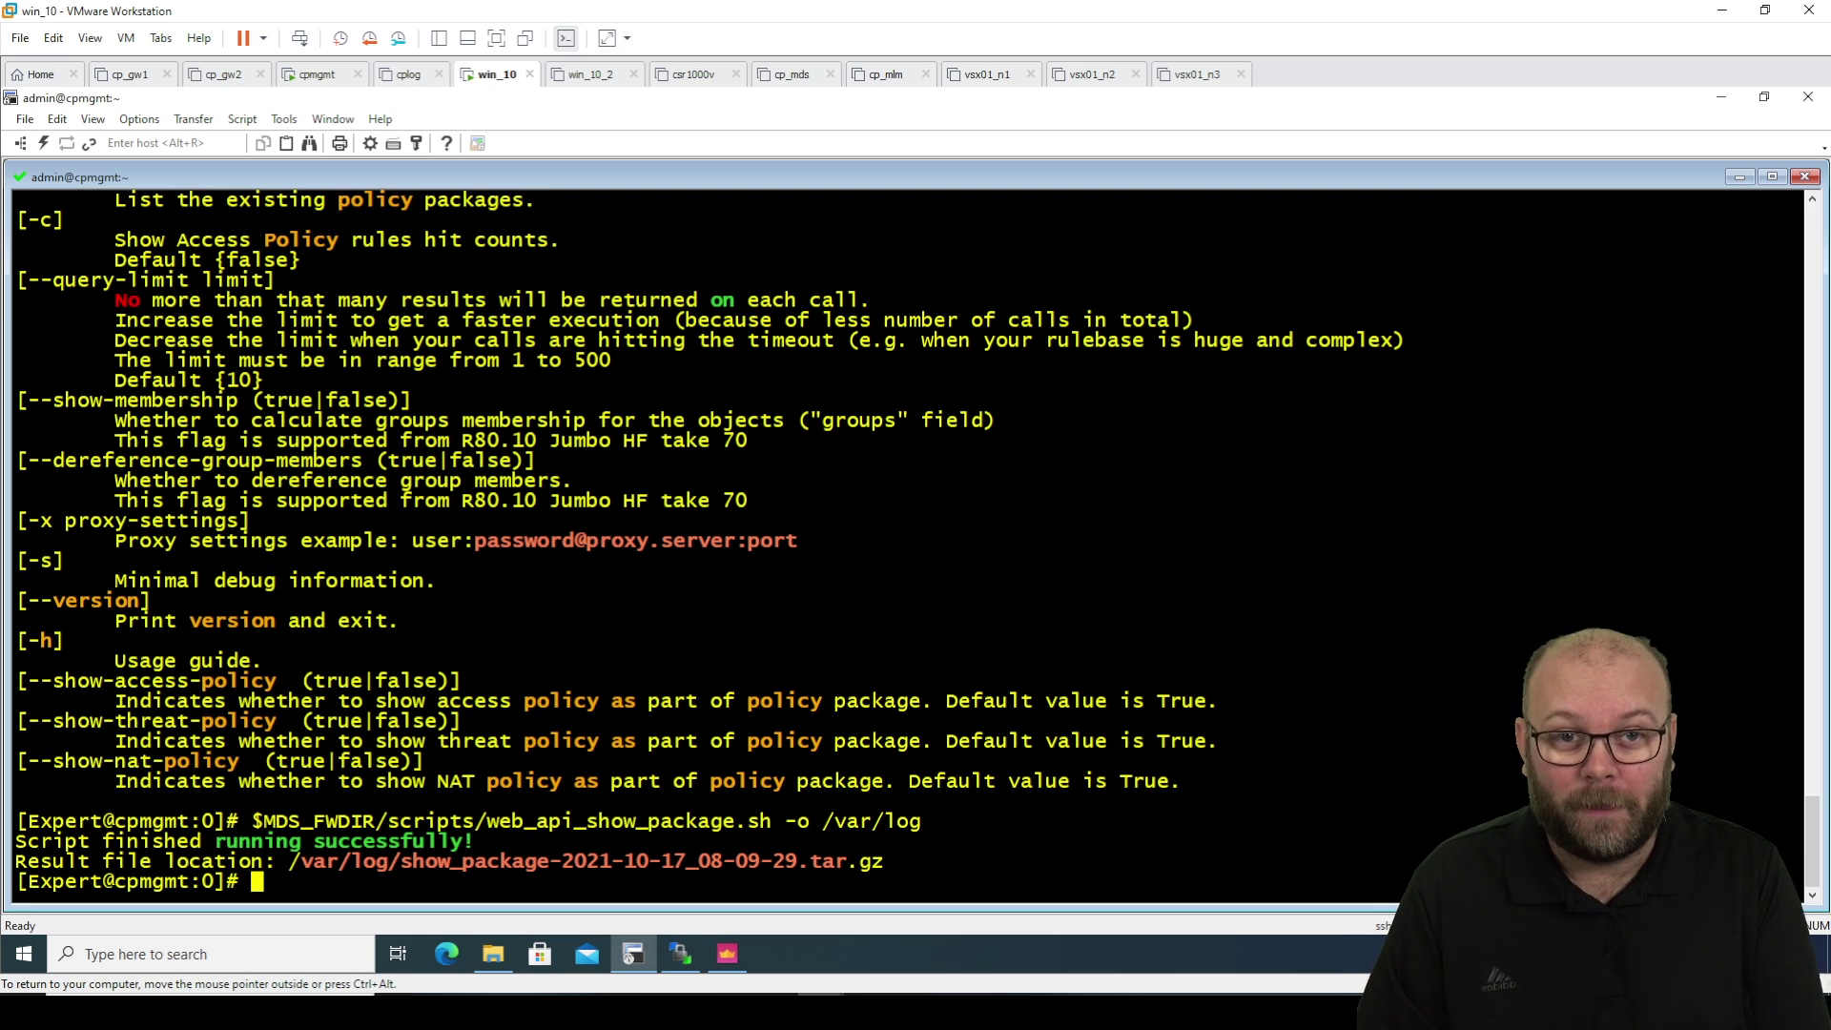
# List /var/log and highlight the show_package-2021-10-17_08-09-29.tar.gz archive.
pyautogui.write('cd ')
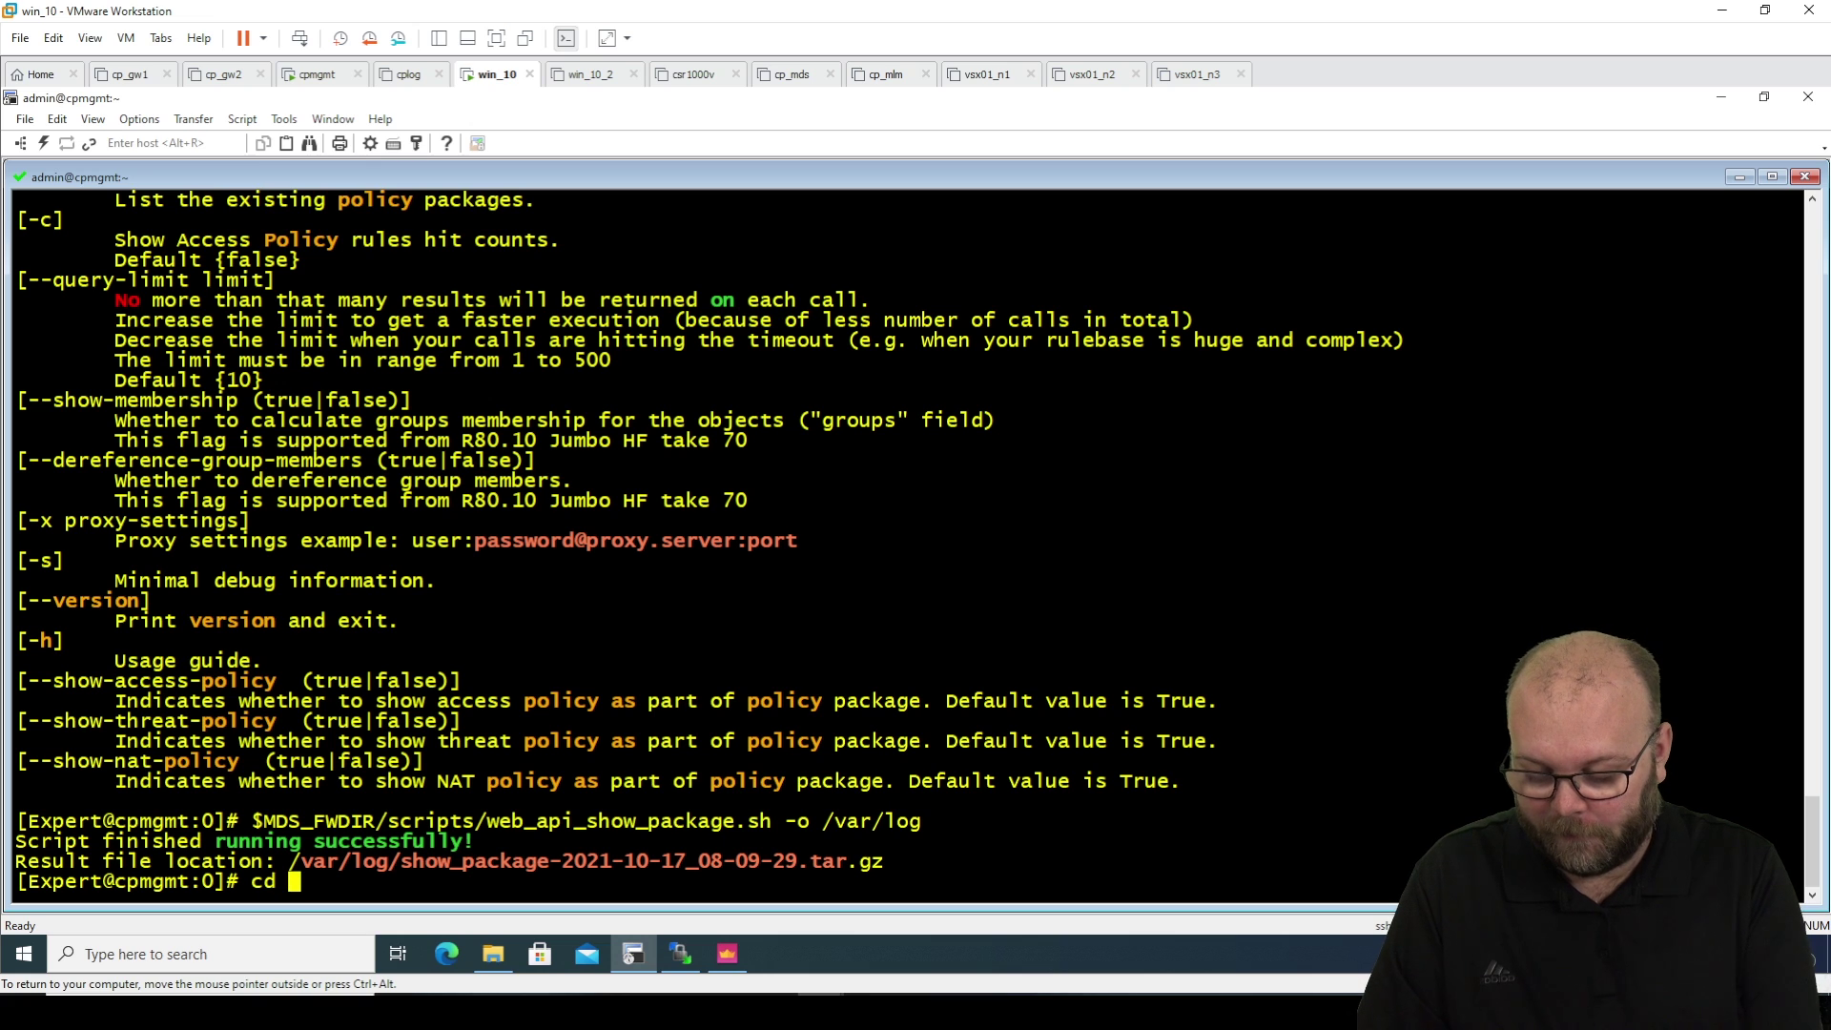
pyautogui.write('/var/log')
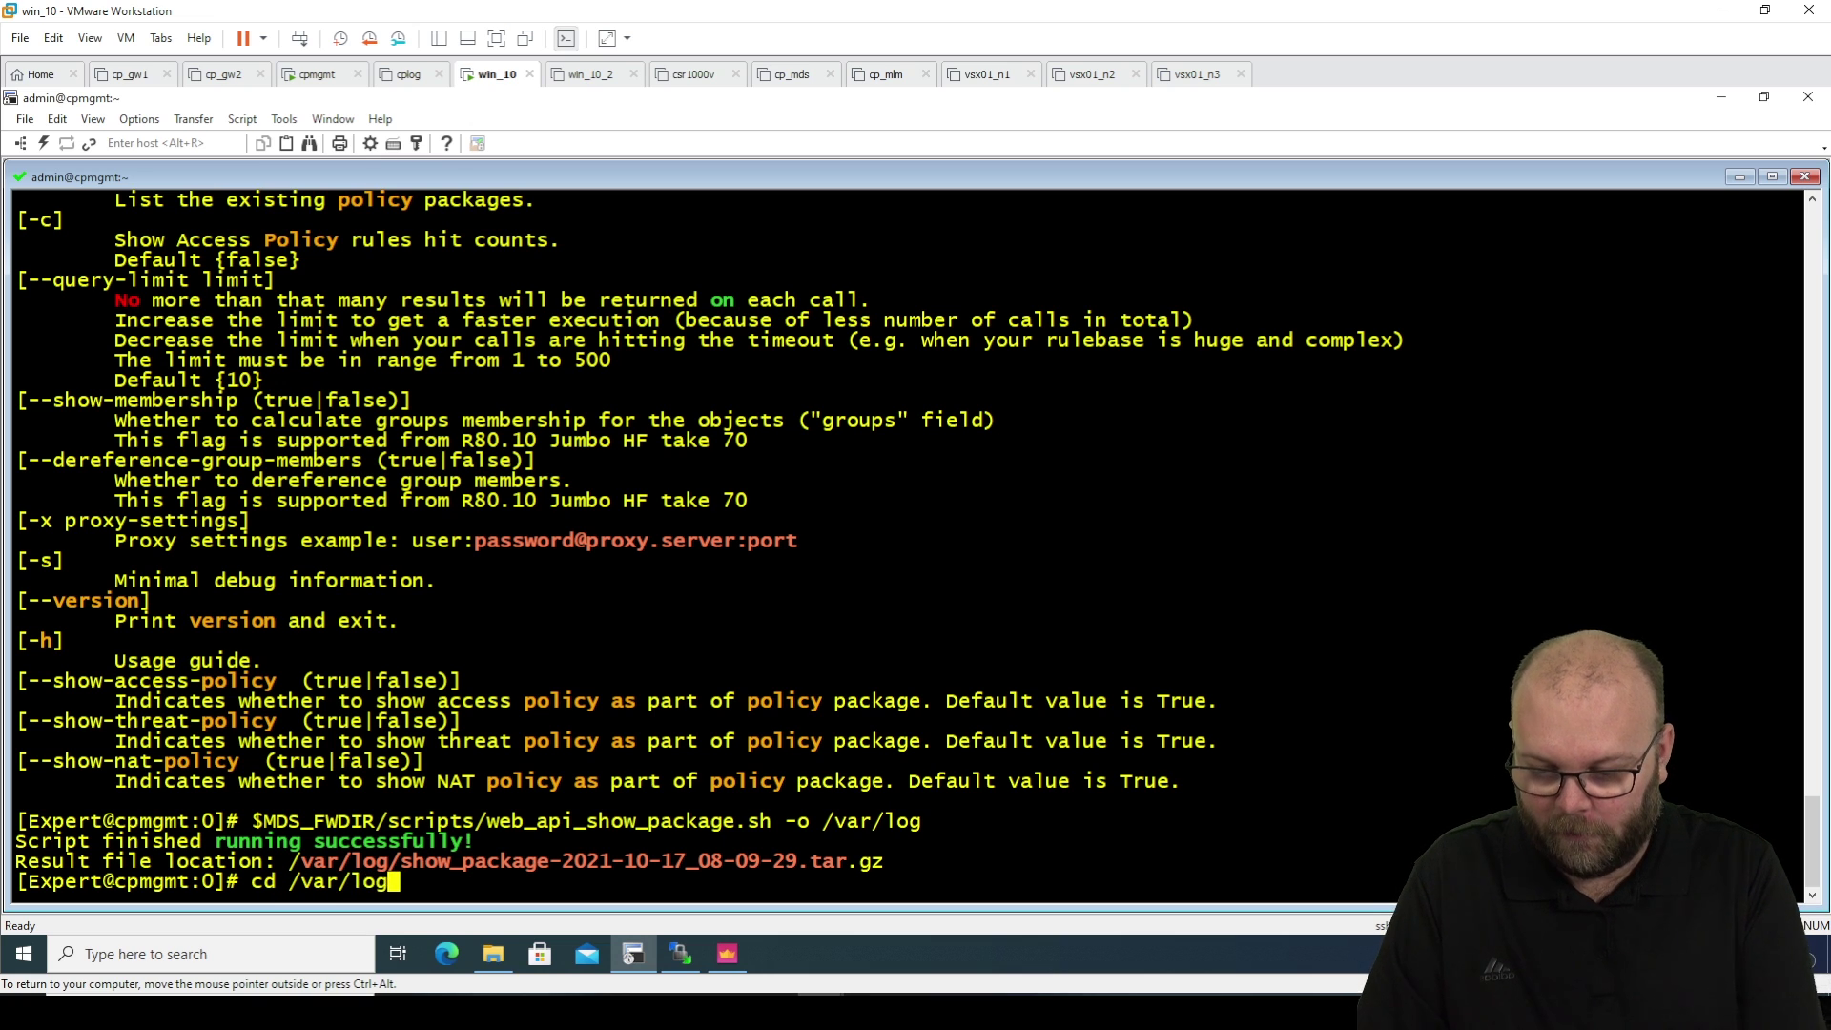
pyautogui.press('Return')
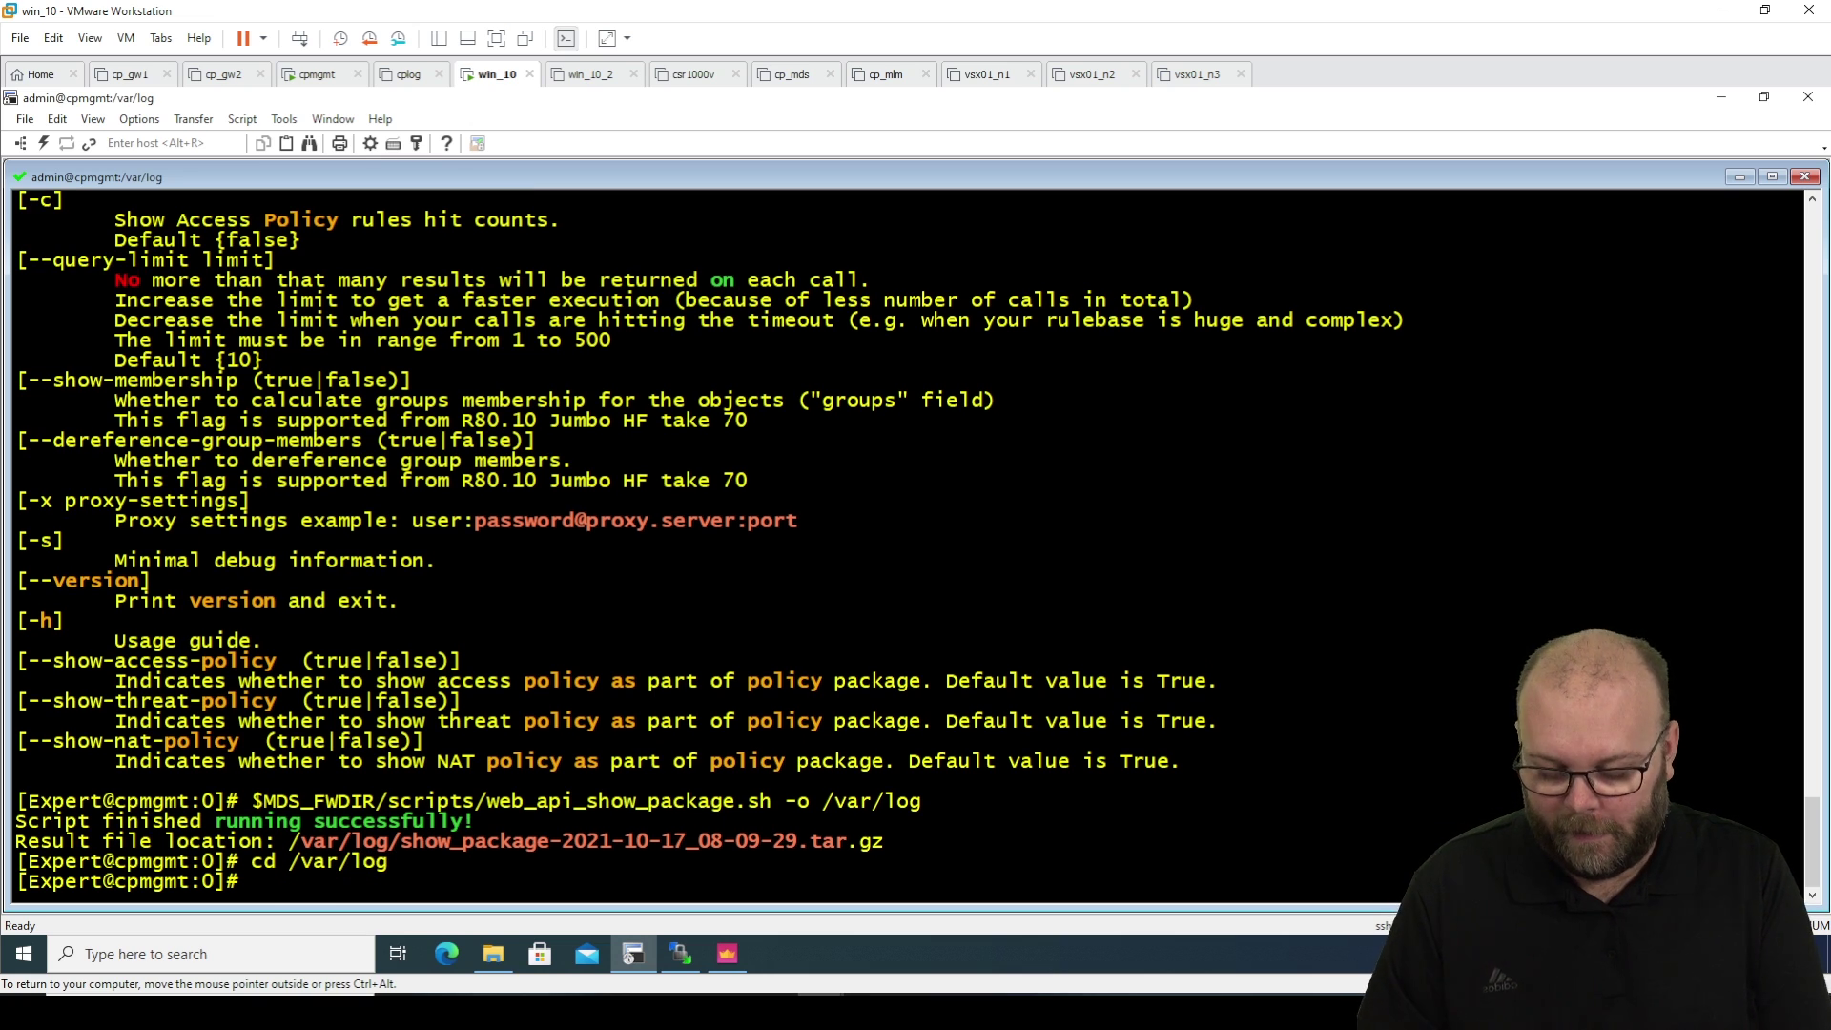
pyautogui.write('ls')
pyautogui.press('Return')
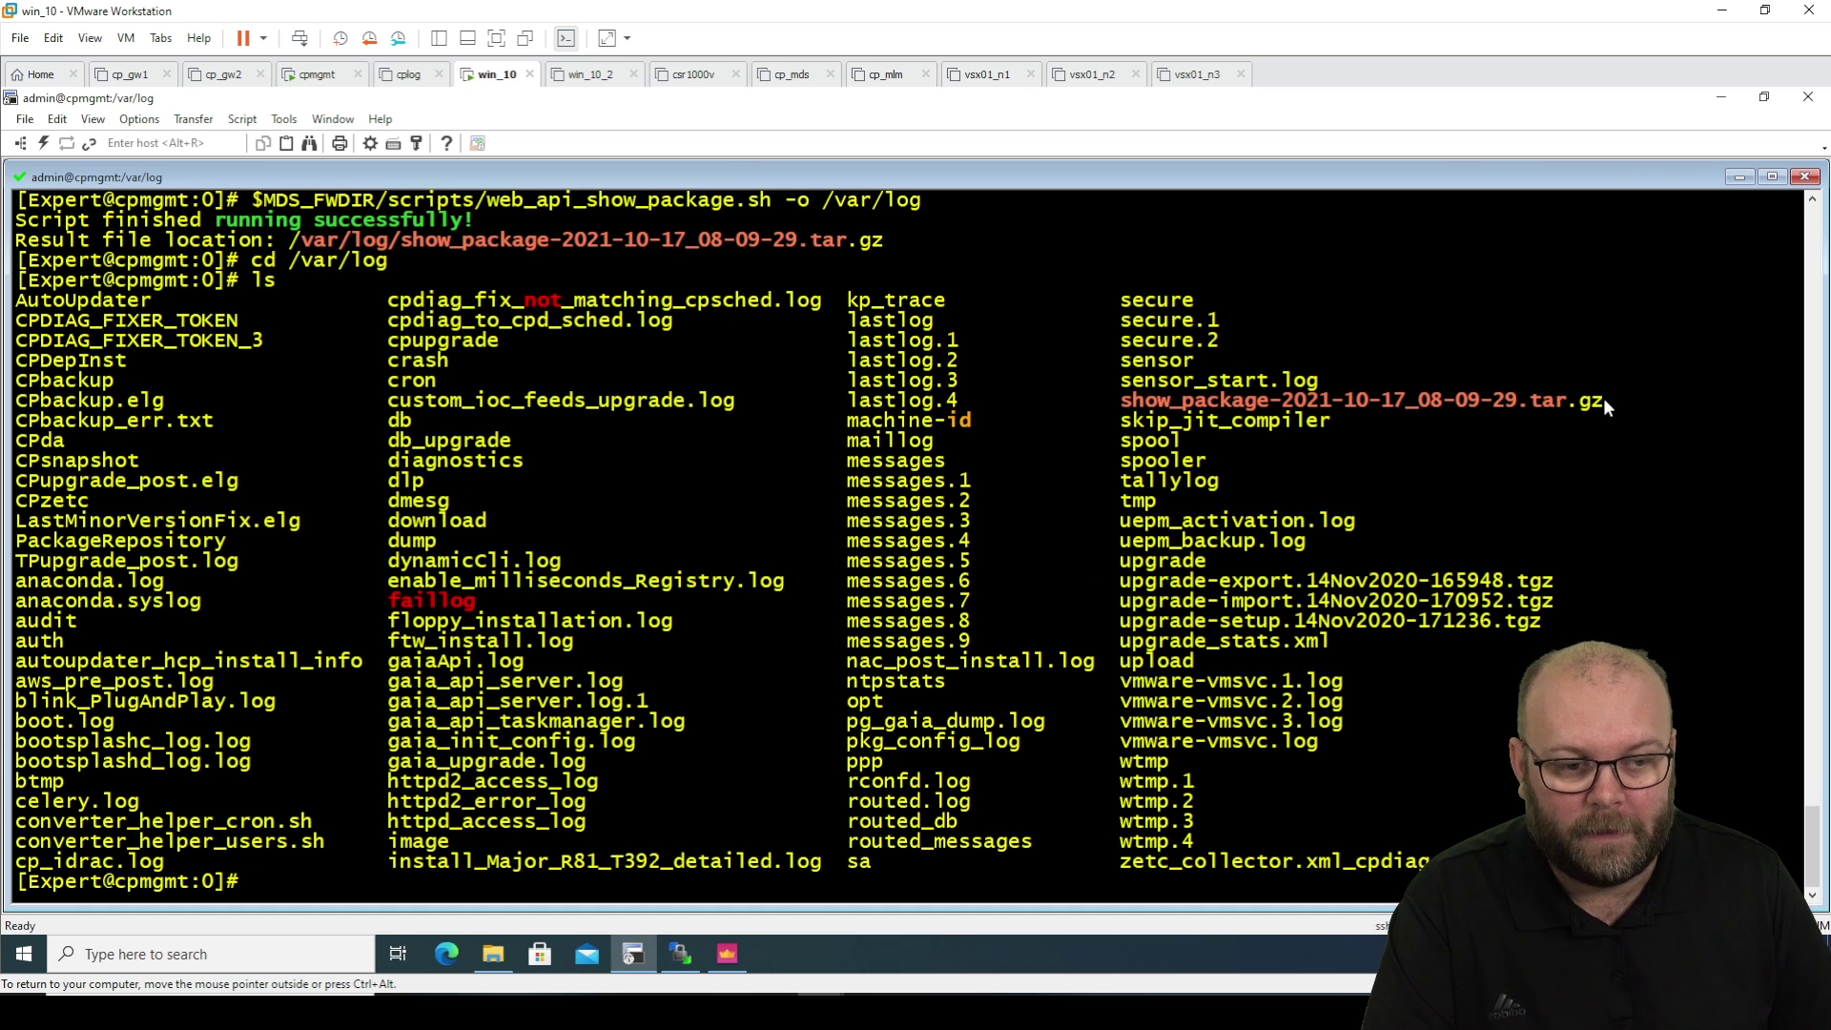
pyautogui.moveTo(1604, 397); pyautogui.dragTo(1125, 401)
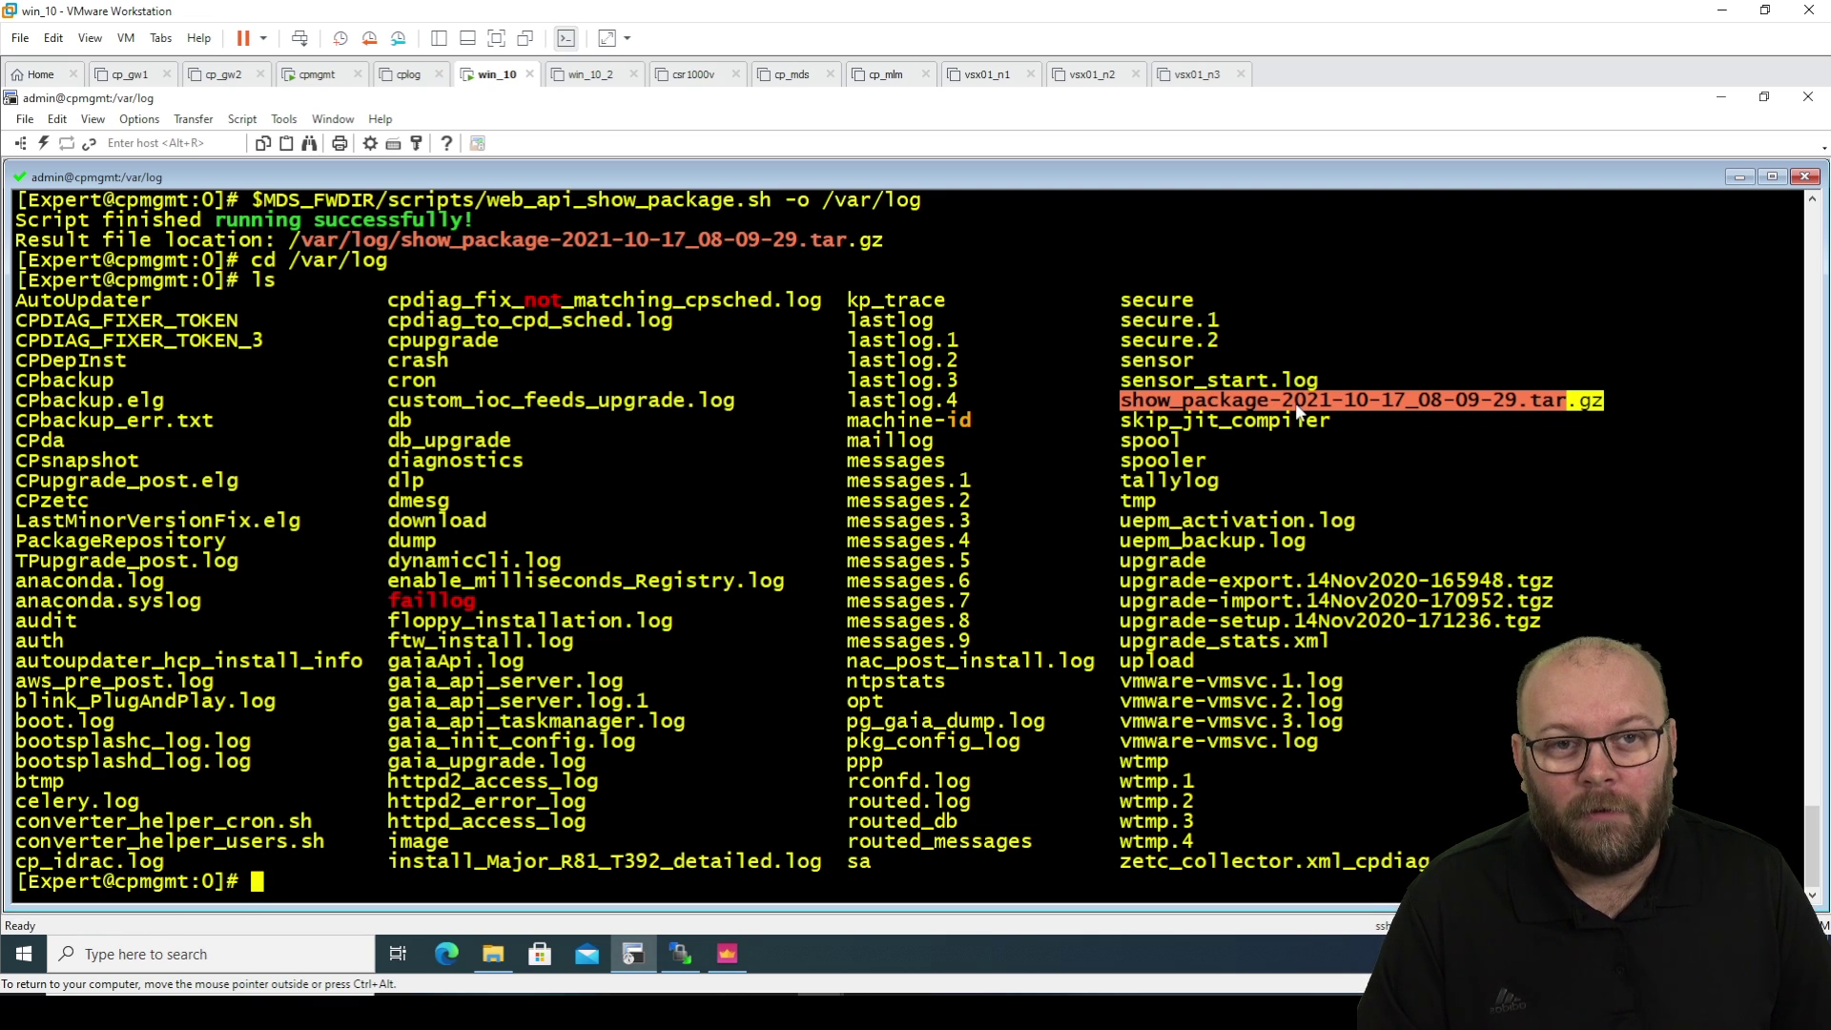
# Start a new WinSCP session using the SCP file protocol.
pyautogui.click(687, 959)
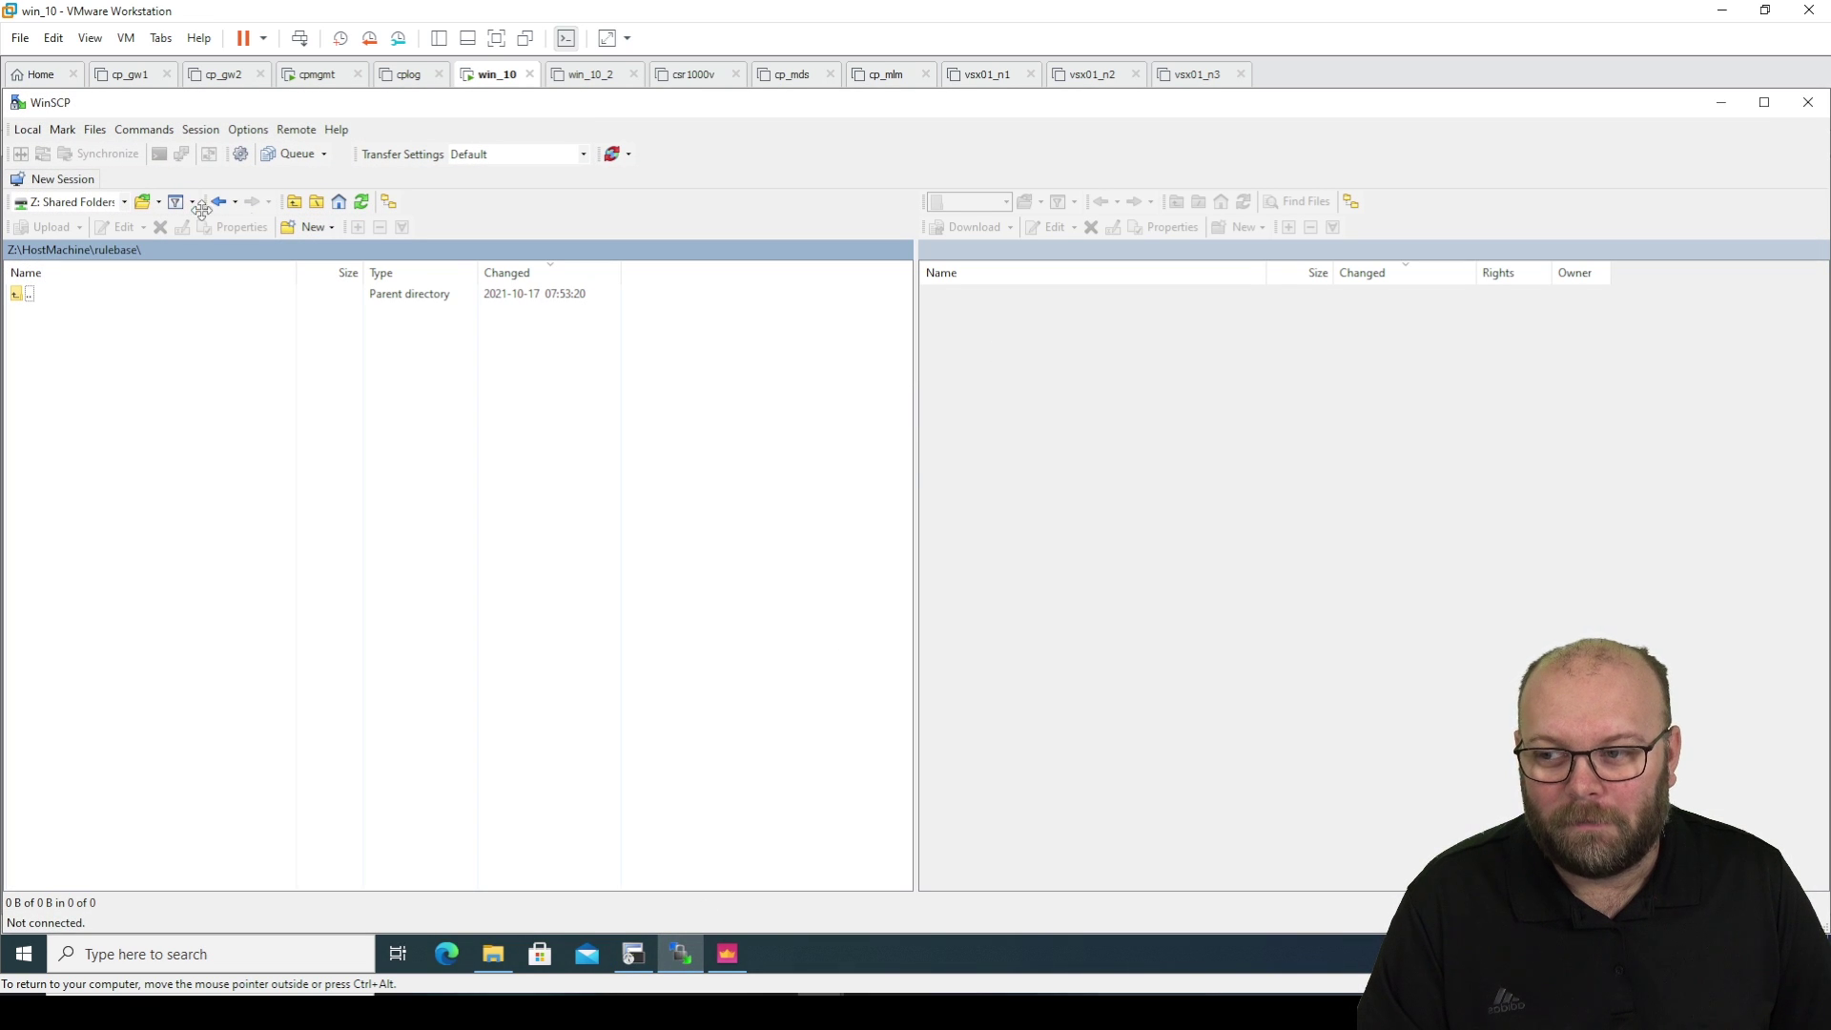
pyautogui.click(67, 178)
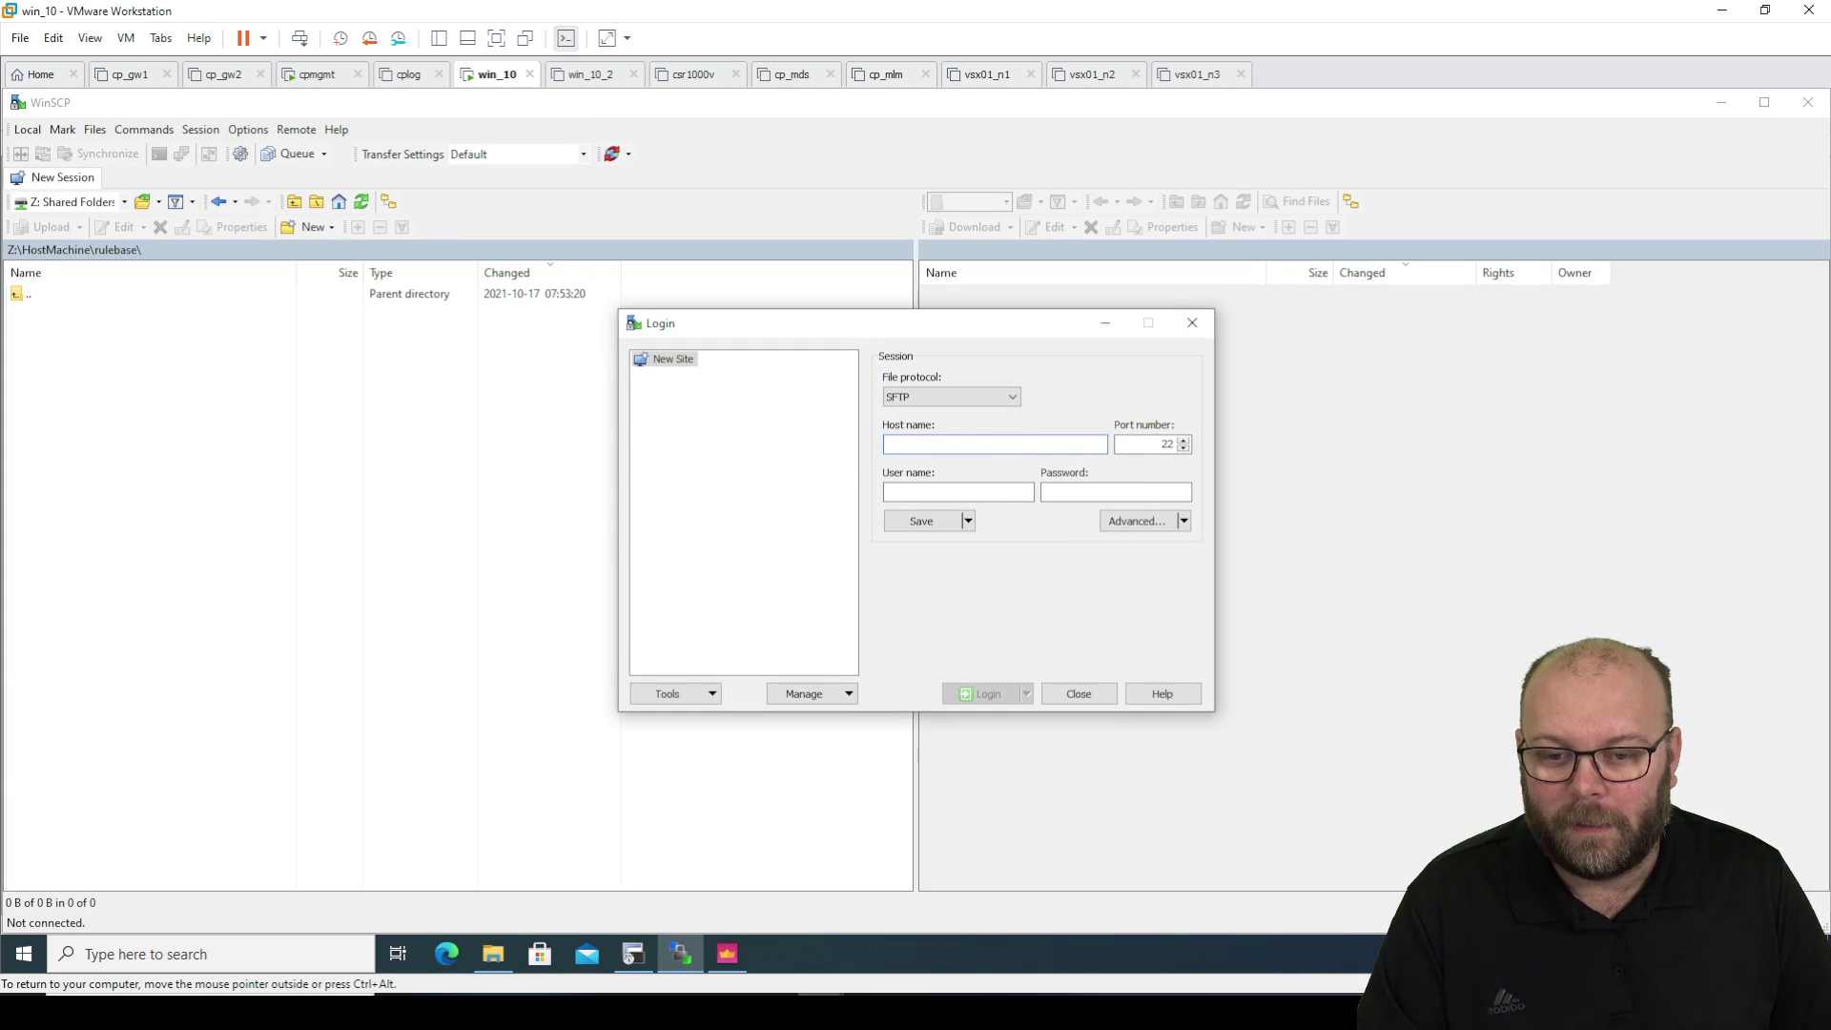
pyautogui.click(965, 397)
pyautogui.click(953, 426)
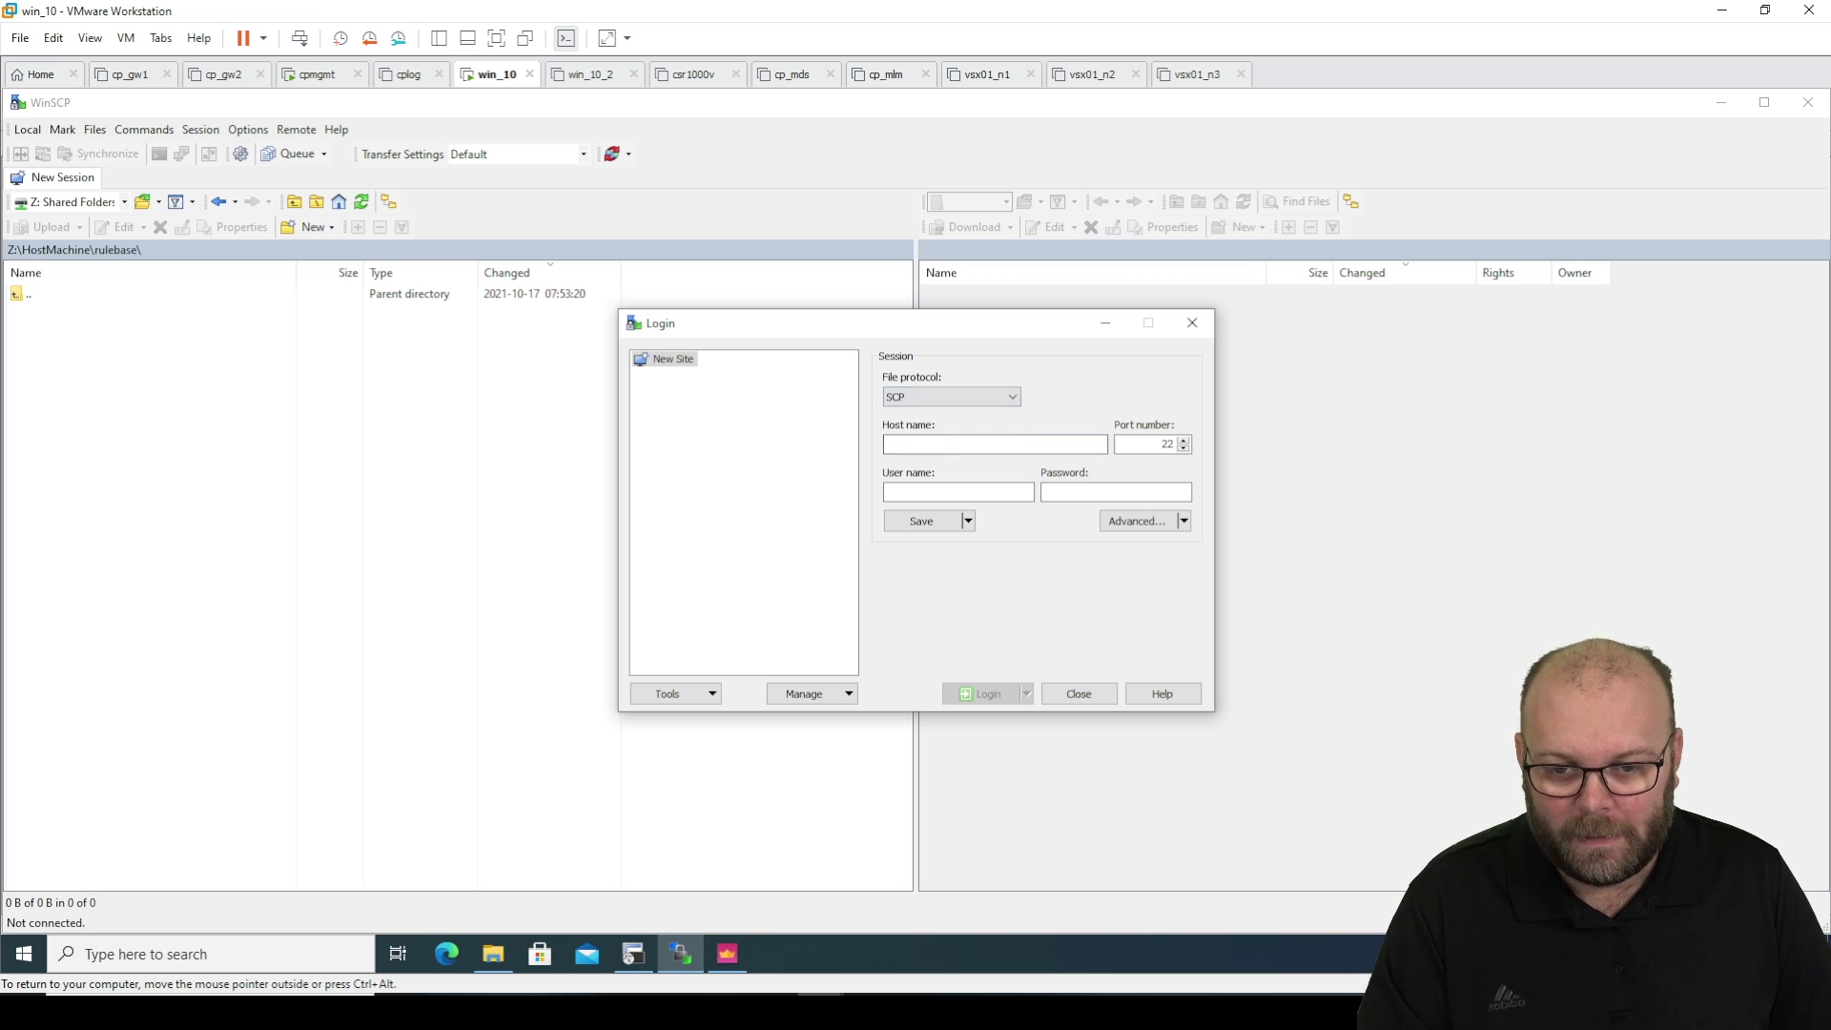
# Log in to 192.168.1.200 as admin with the account password and accept the banner.
pyautogui.click(995, 444)
pyautogui.write('192.168.1.200')
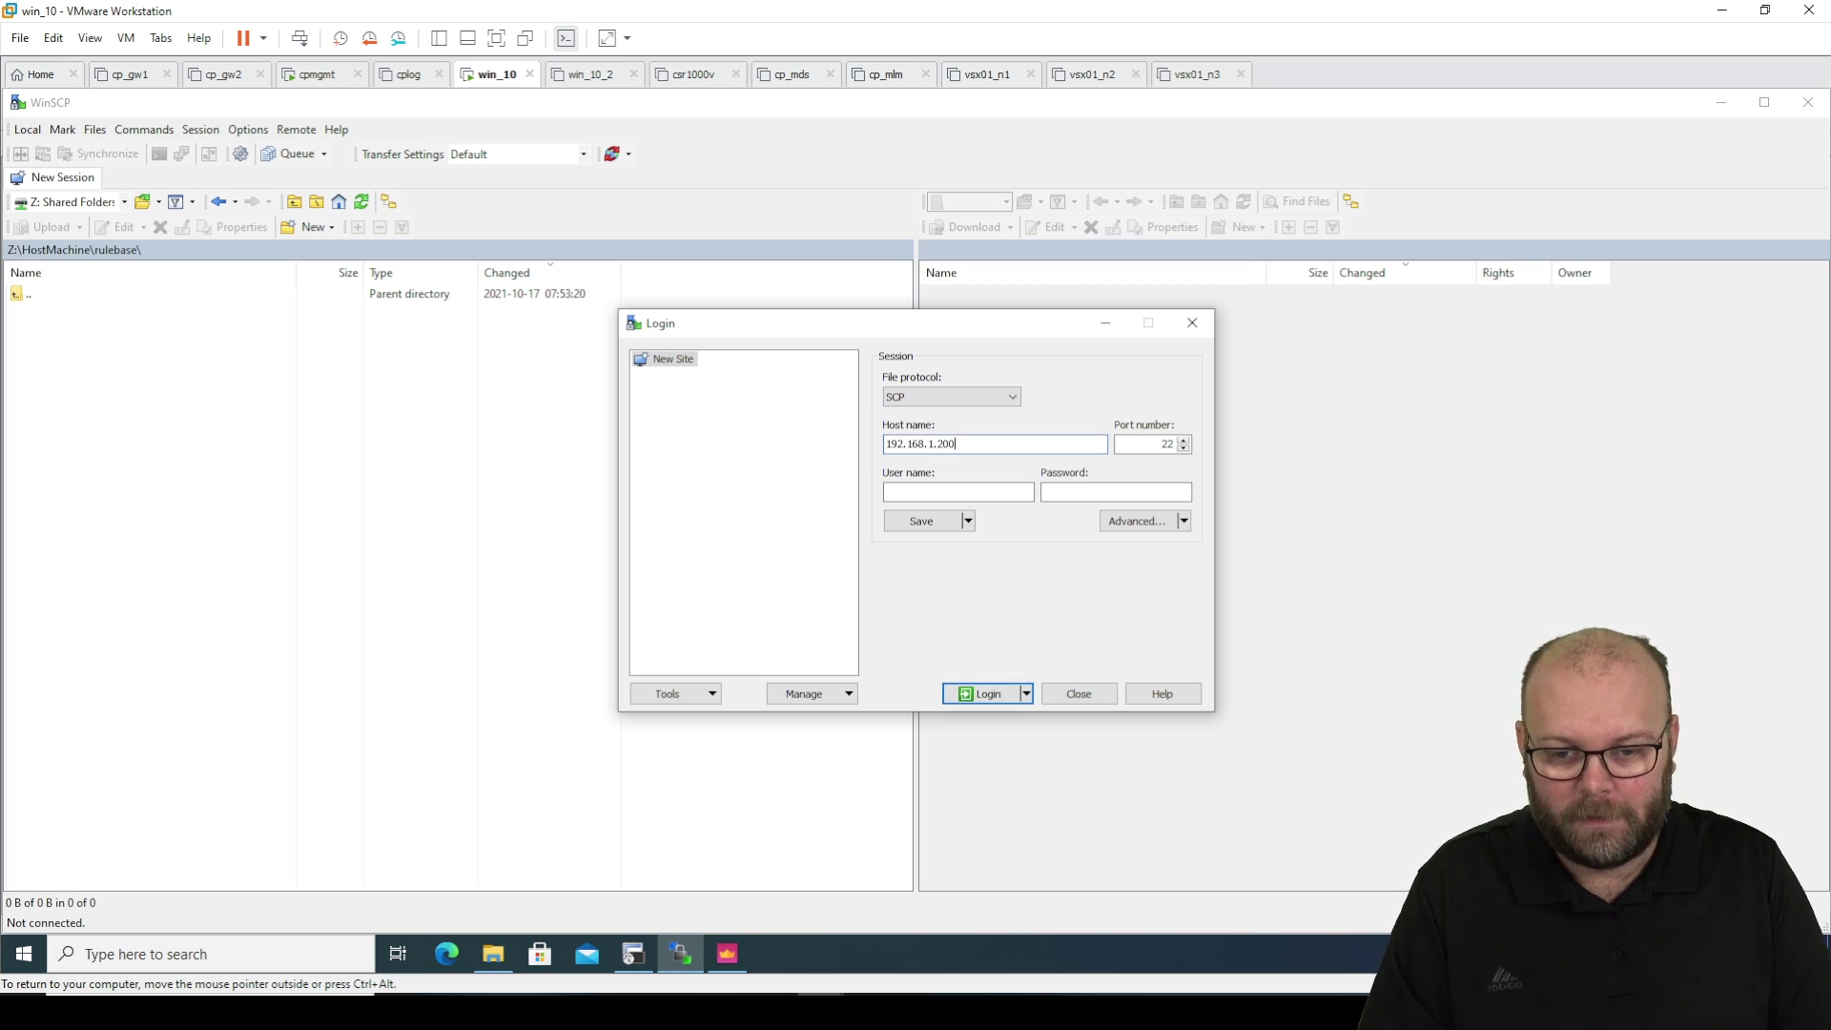
pyautogui.press('Tab')
pyautogui.press('Tab')
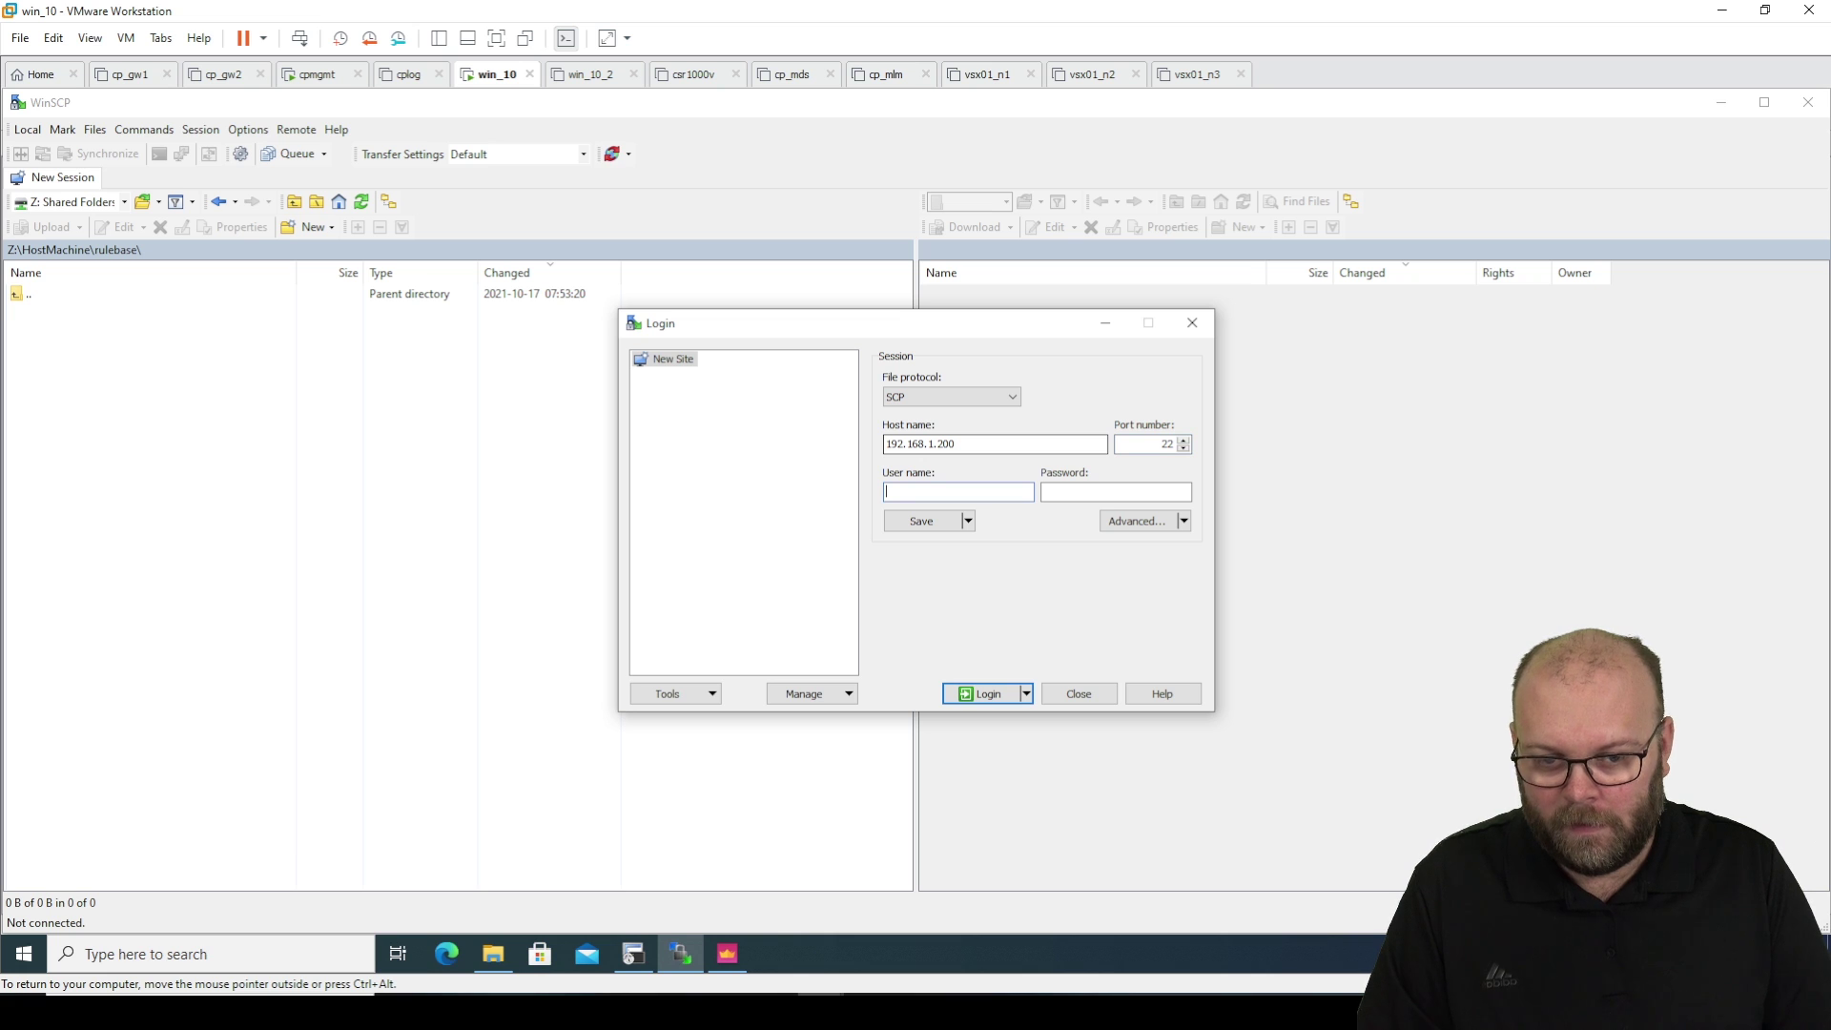
pyautogui.write('admin')
pyautogui.press('Tab')
pyautogui.write('**********')
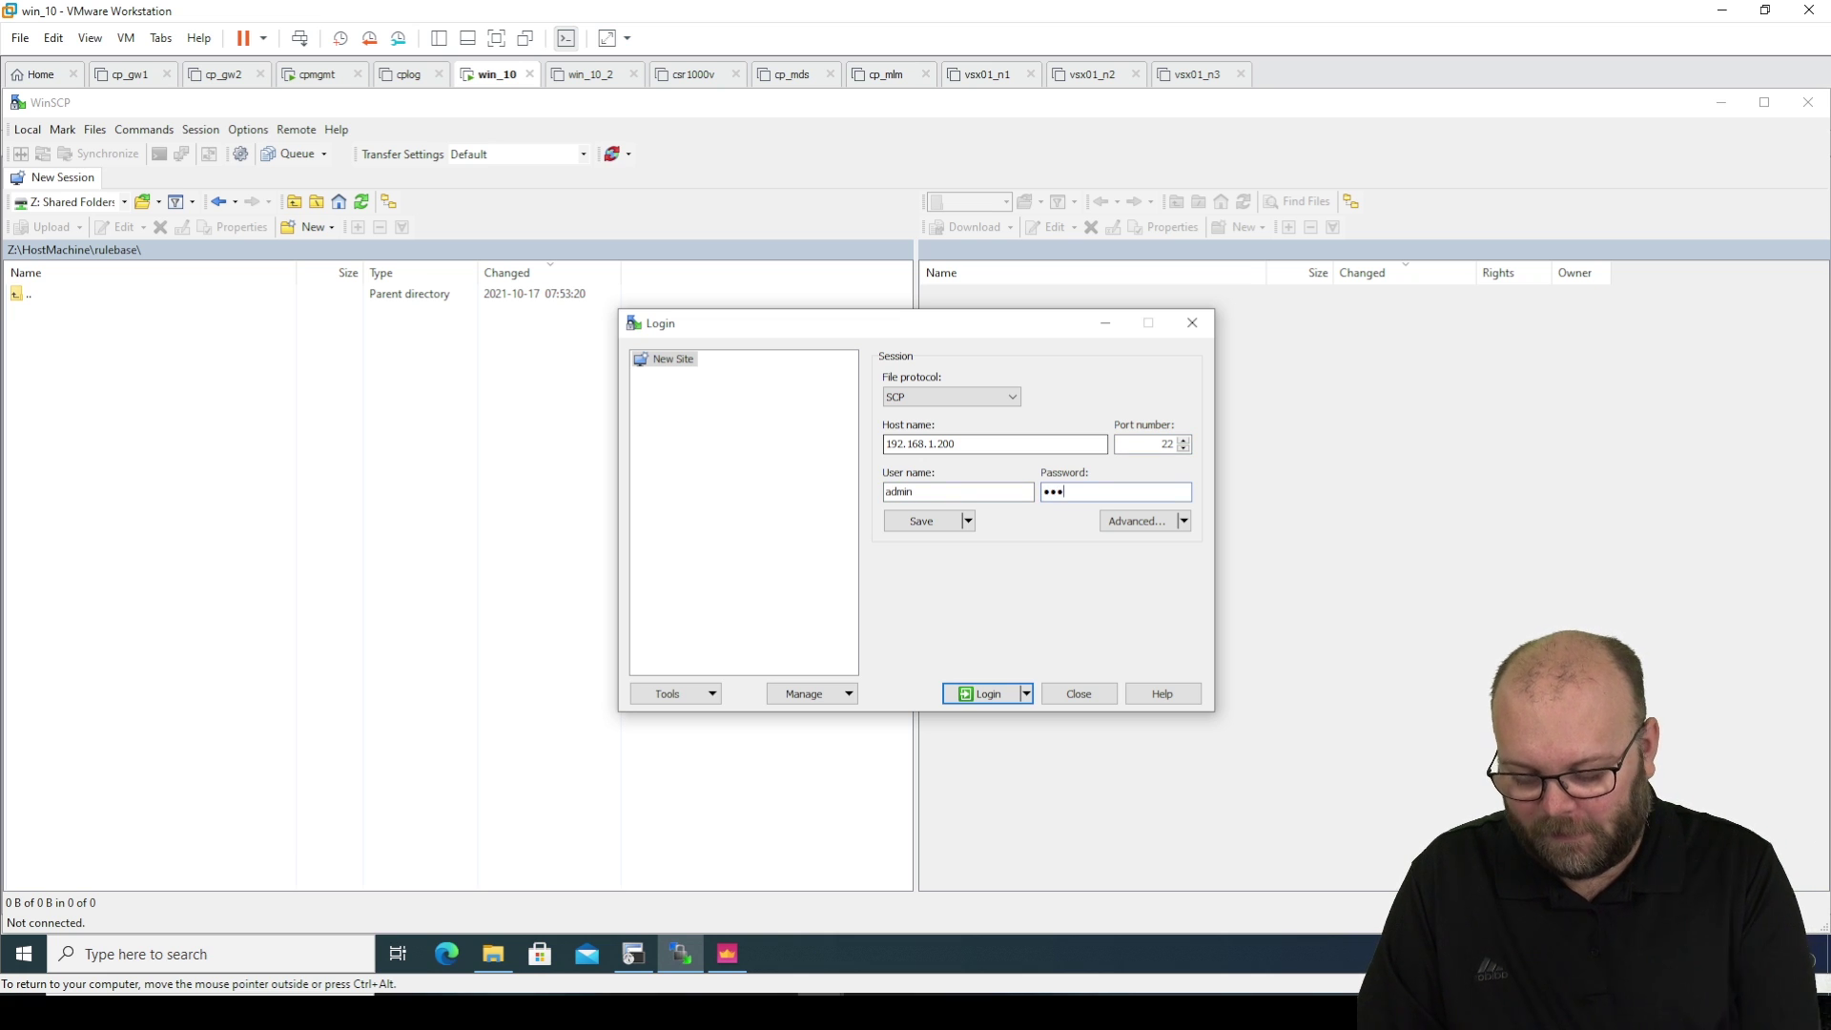
pyautogui.press('Return')
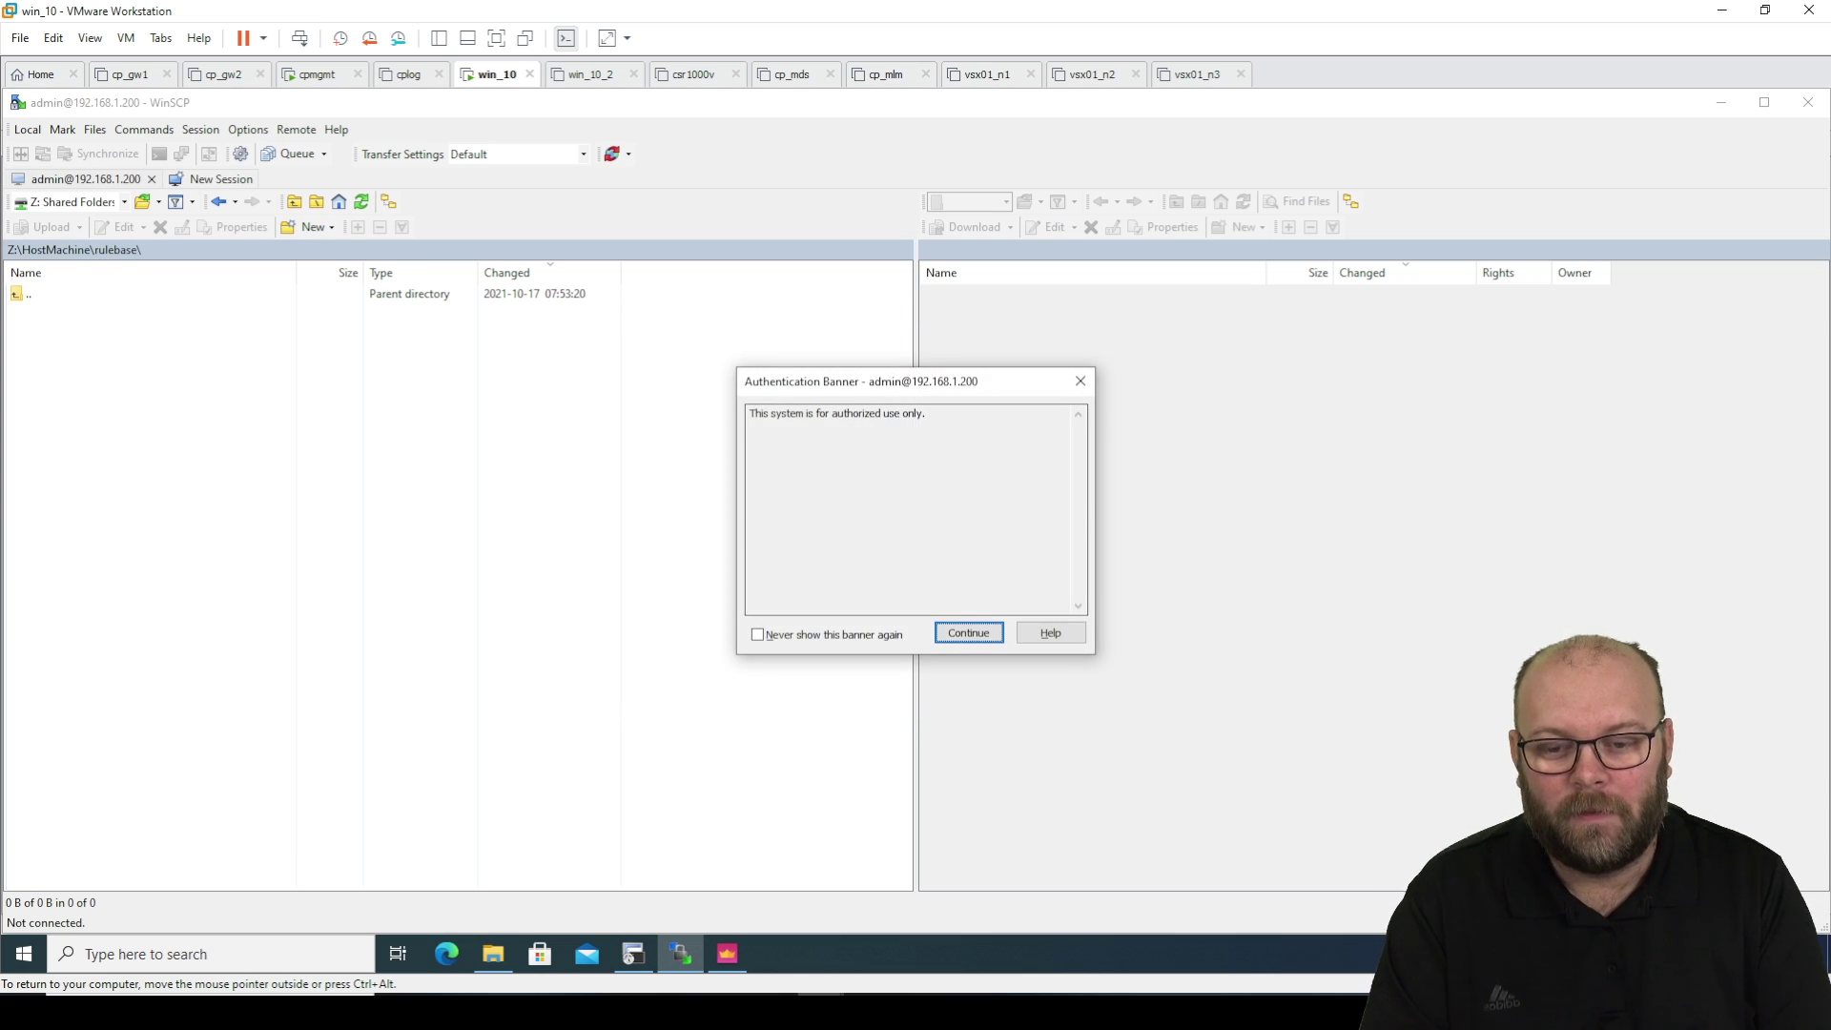
pyautogui.press('Return')
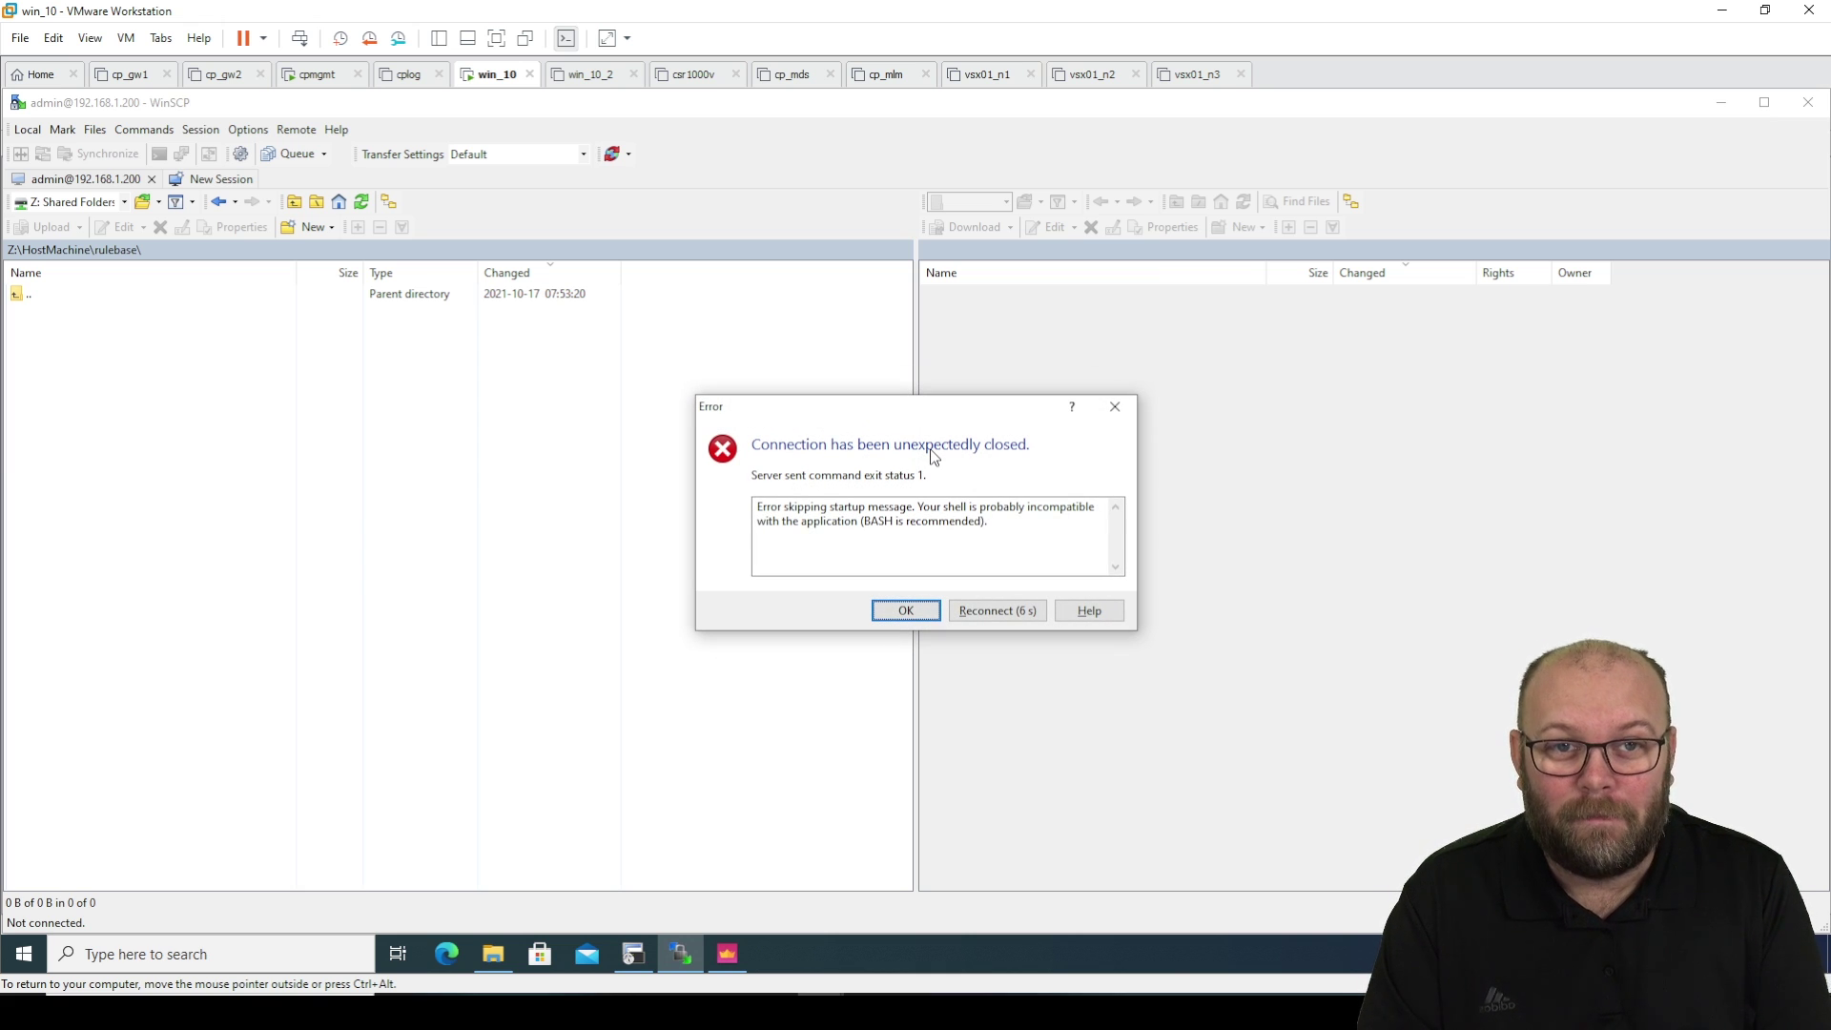
# Dismiss the error and log in over SFTP to 192.168.1.200 as scpuser with its password.
pyautogui.click(918, 614)
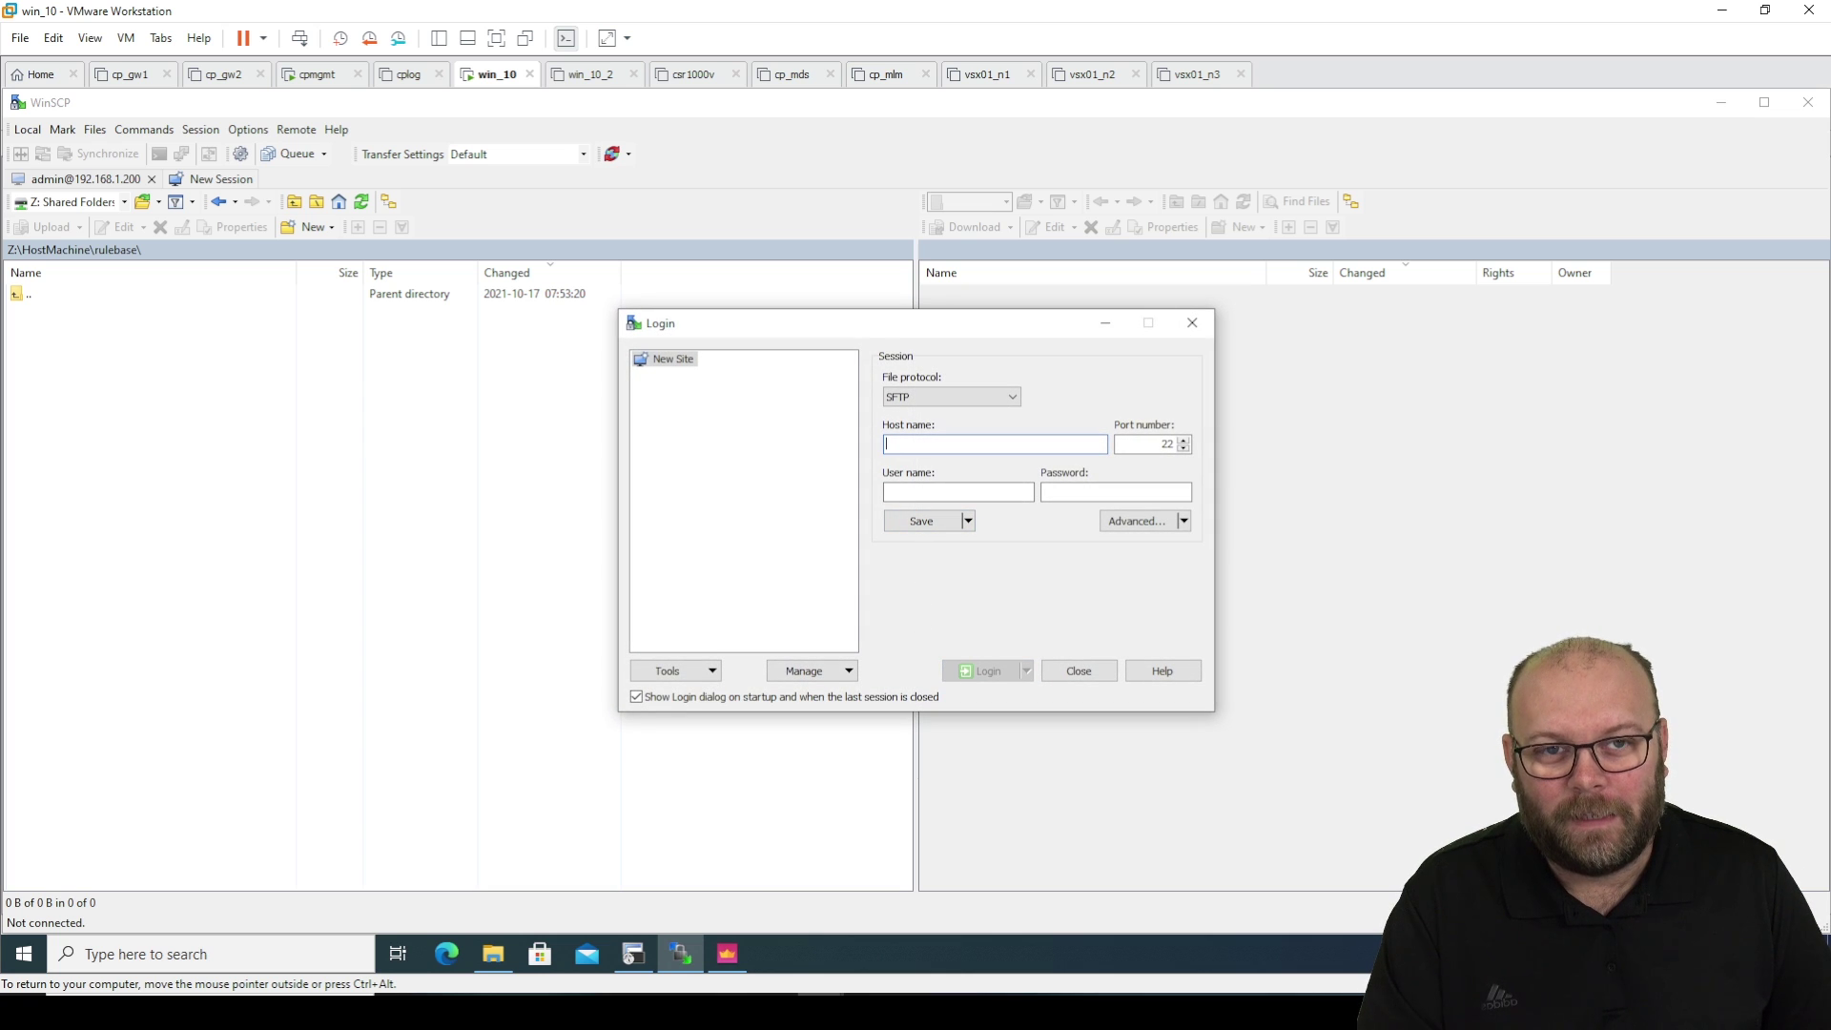
pyautogui.write('192.168.1.200')
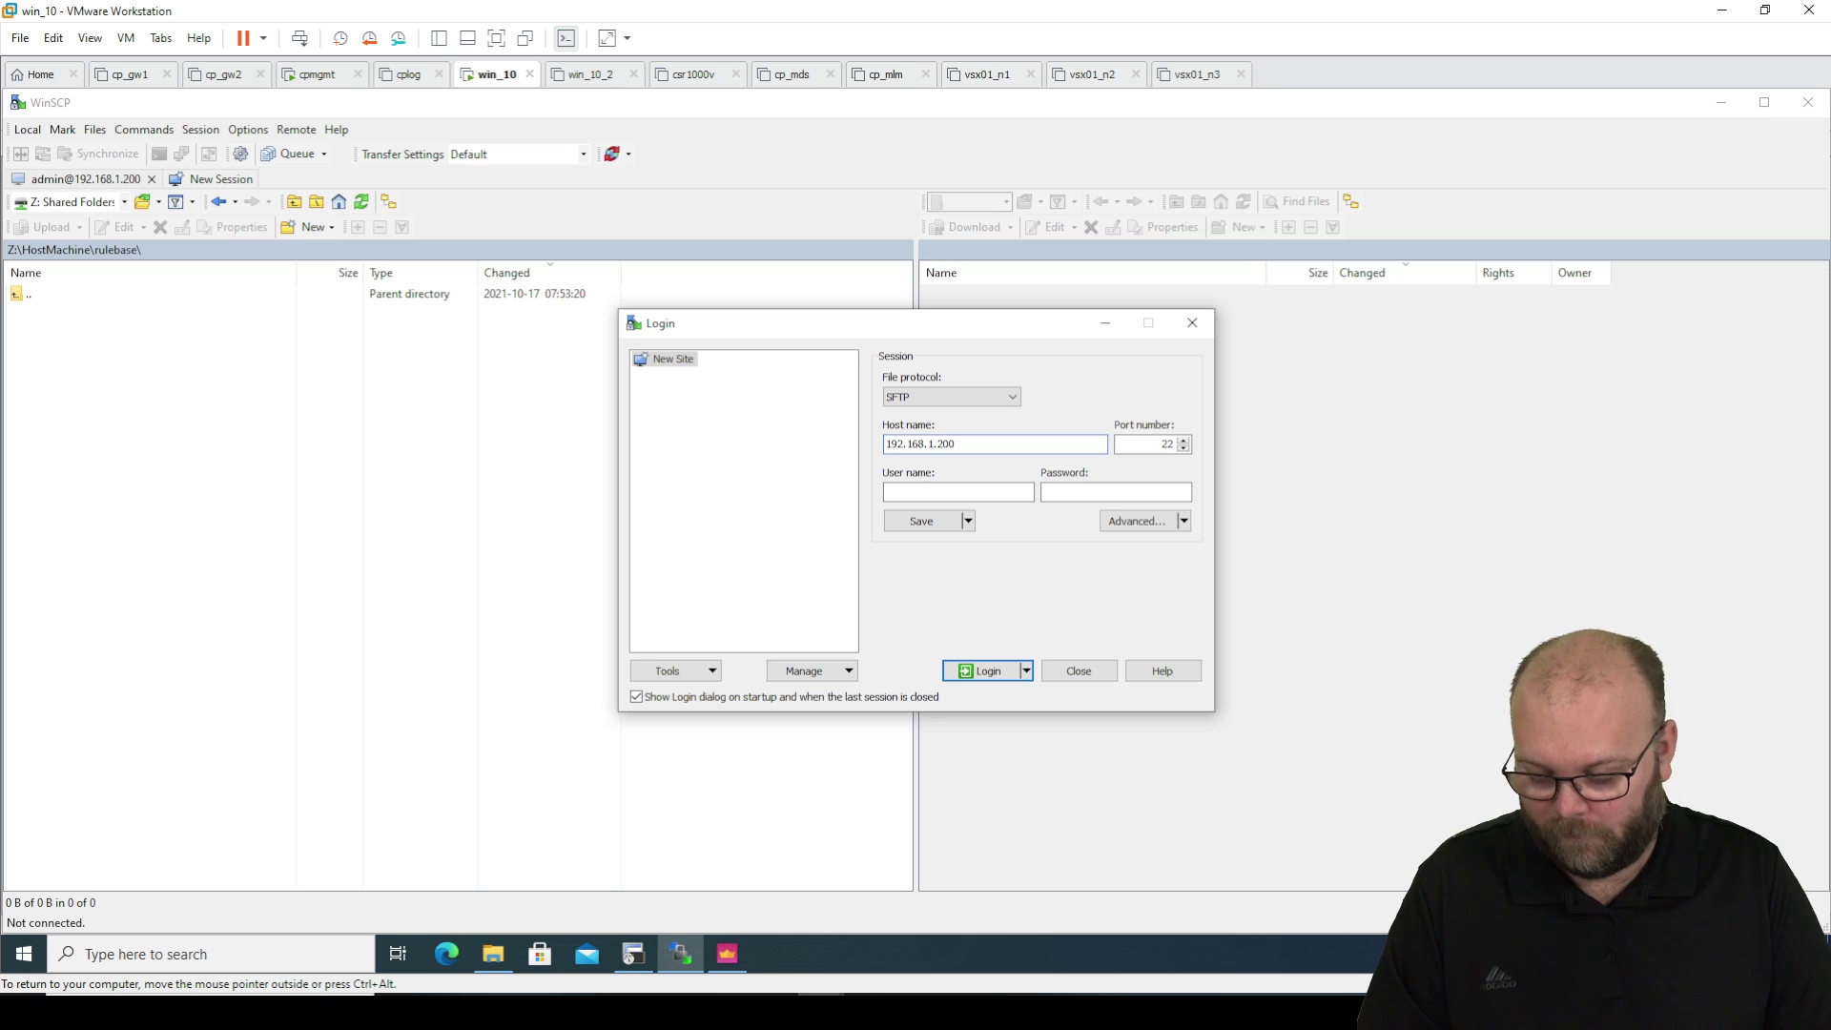
pyautogui.press('Tab')
pyautogui.press('Tab')
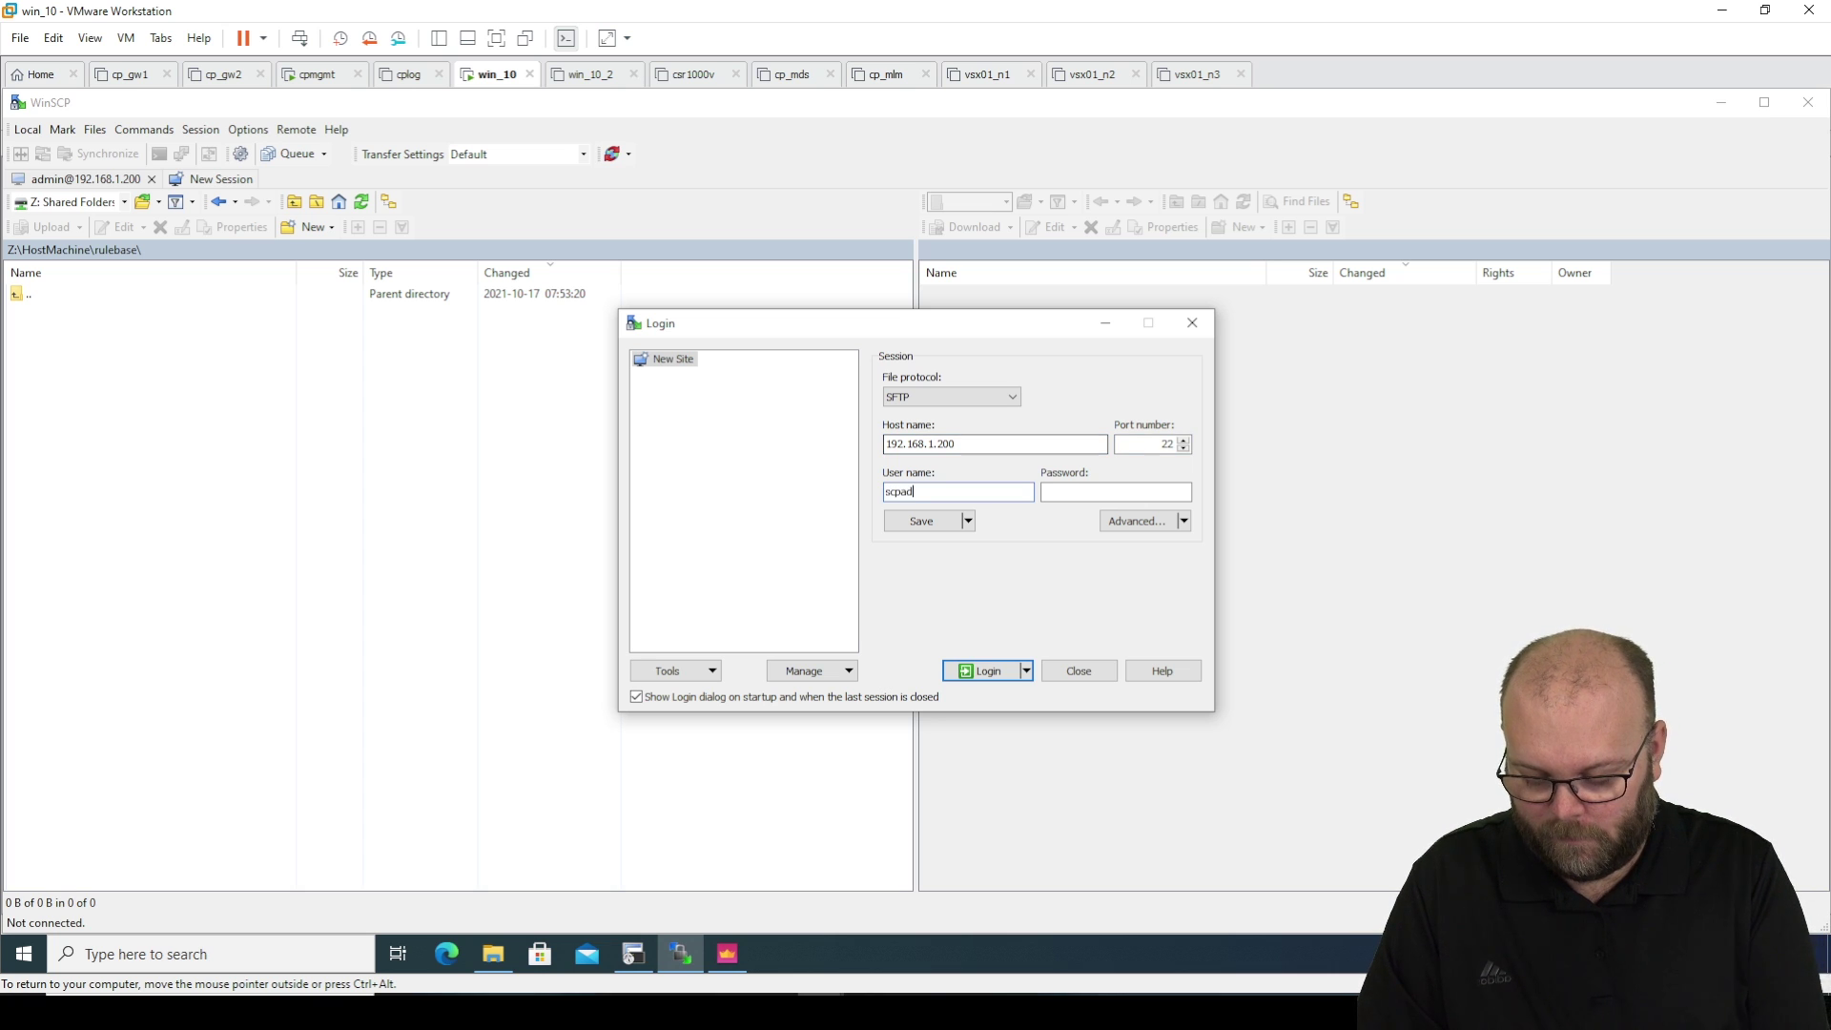
pyautogui.write('scpuser')
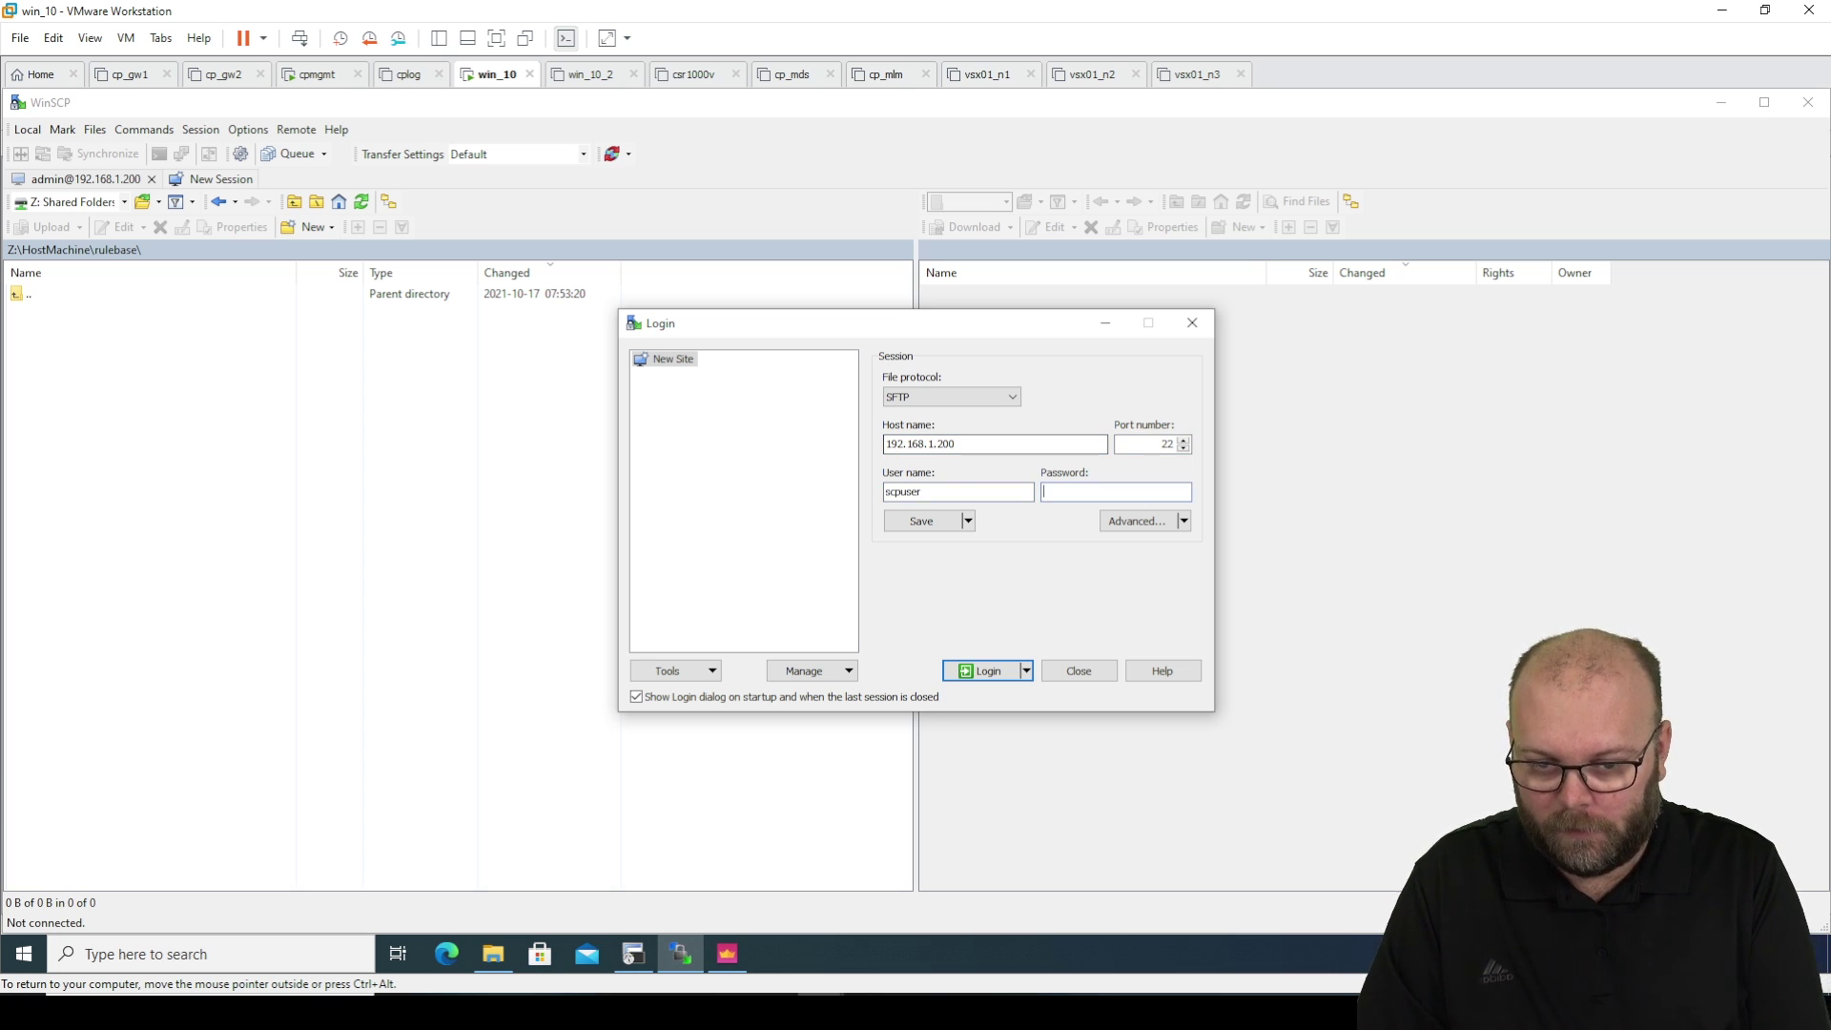
pyautogui.write('••••••••')
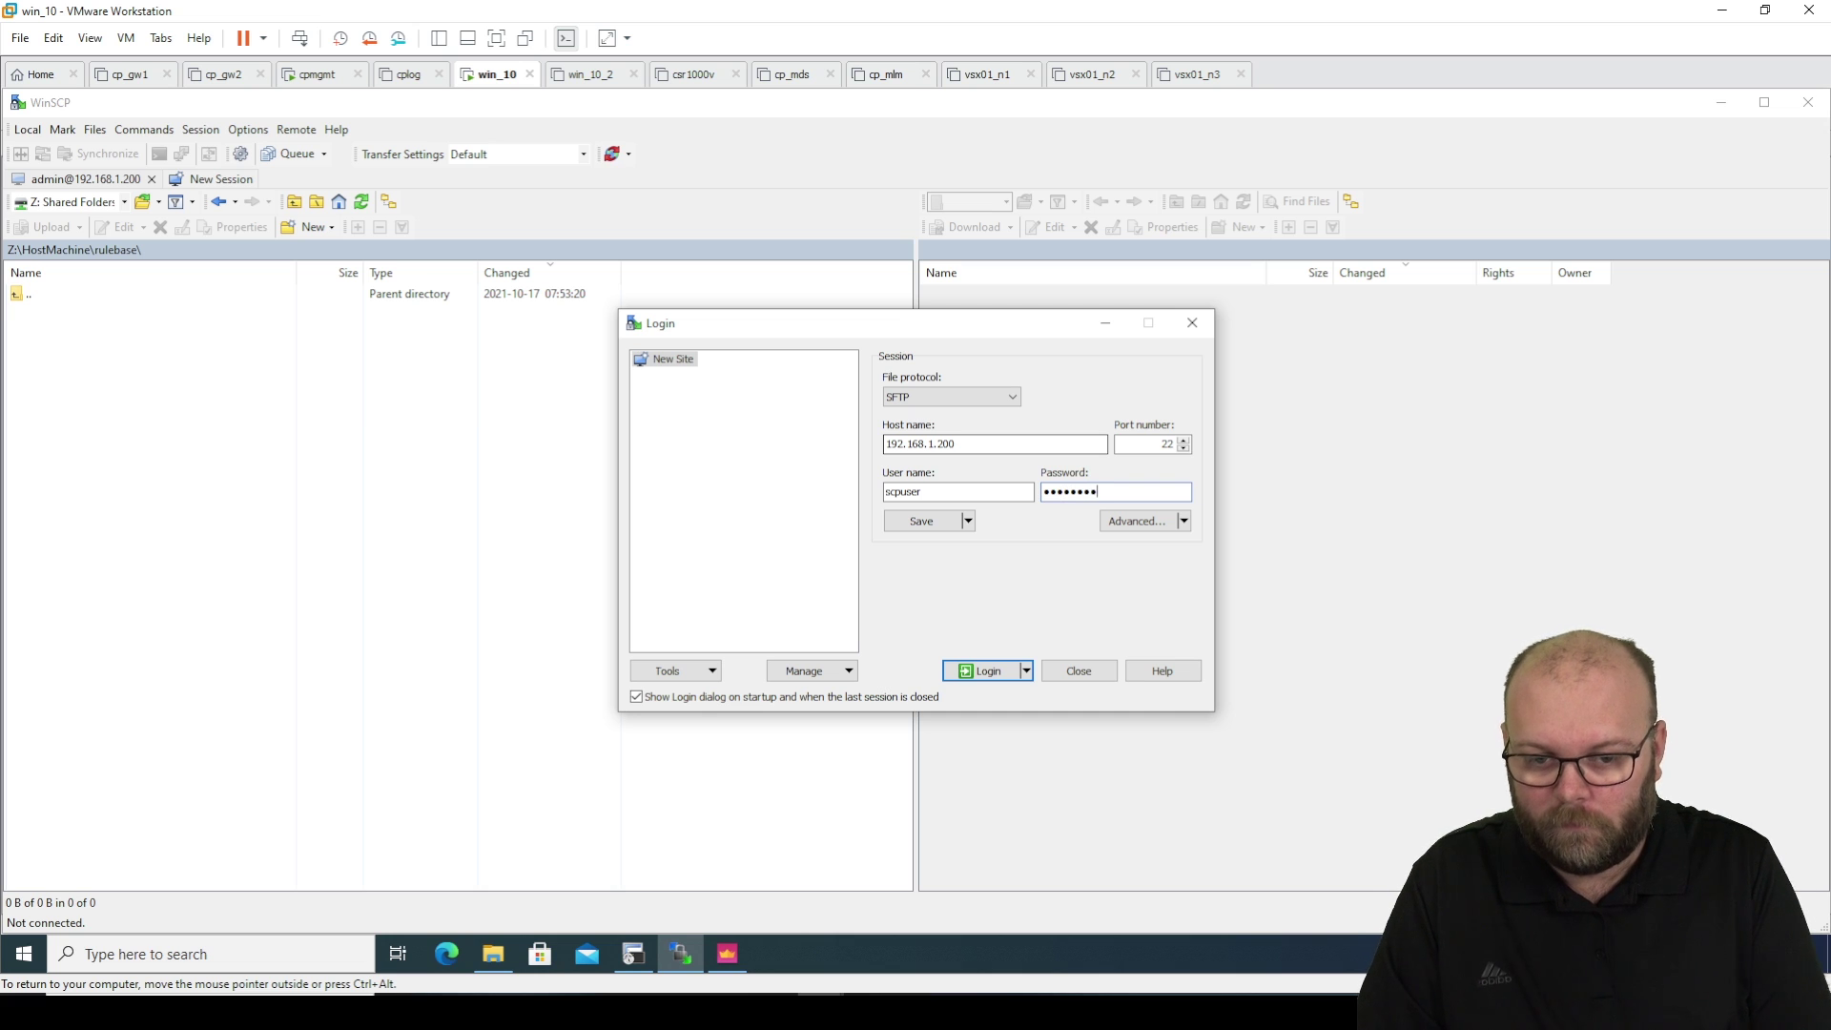
pyautogui.press('Return')
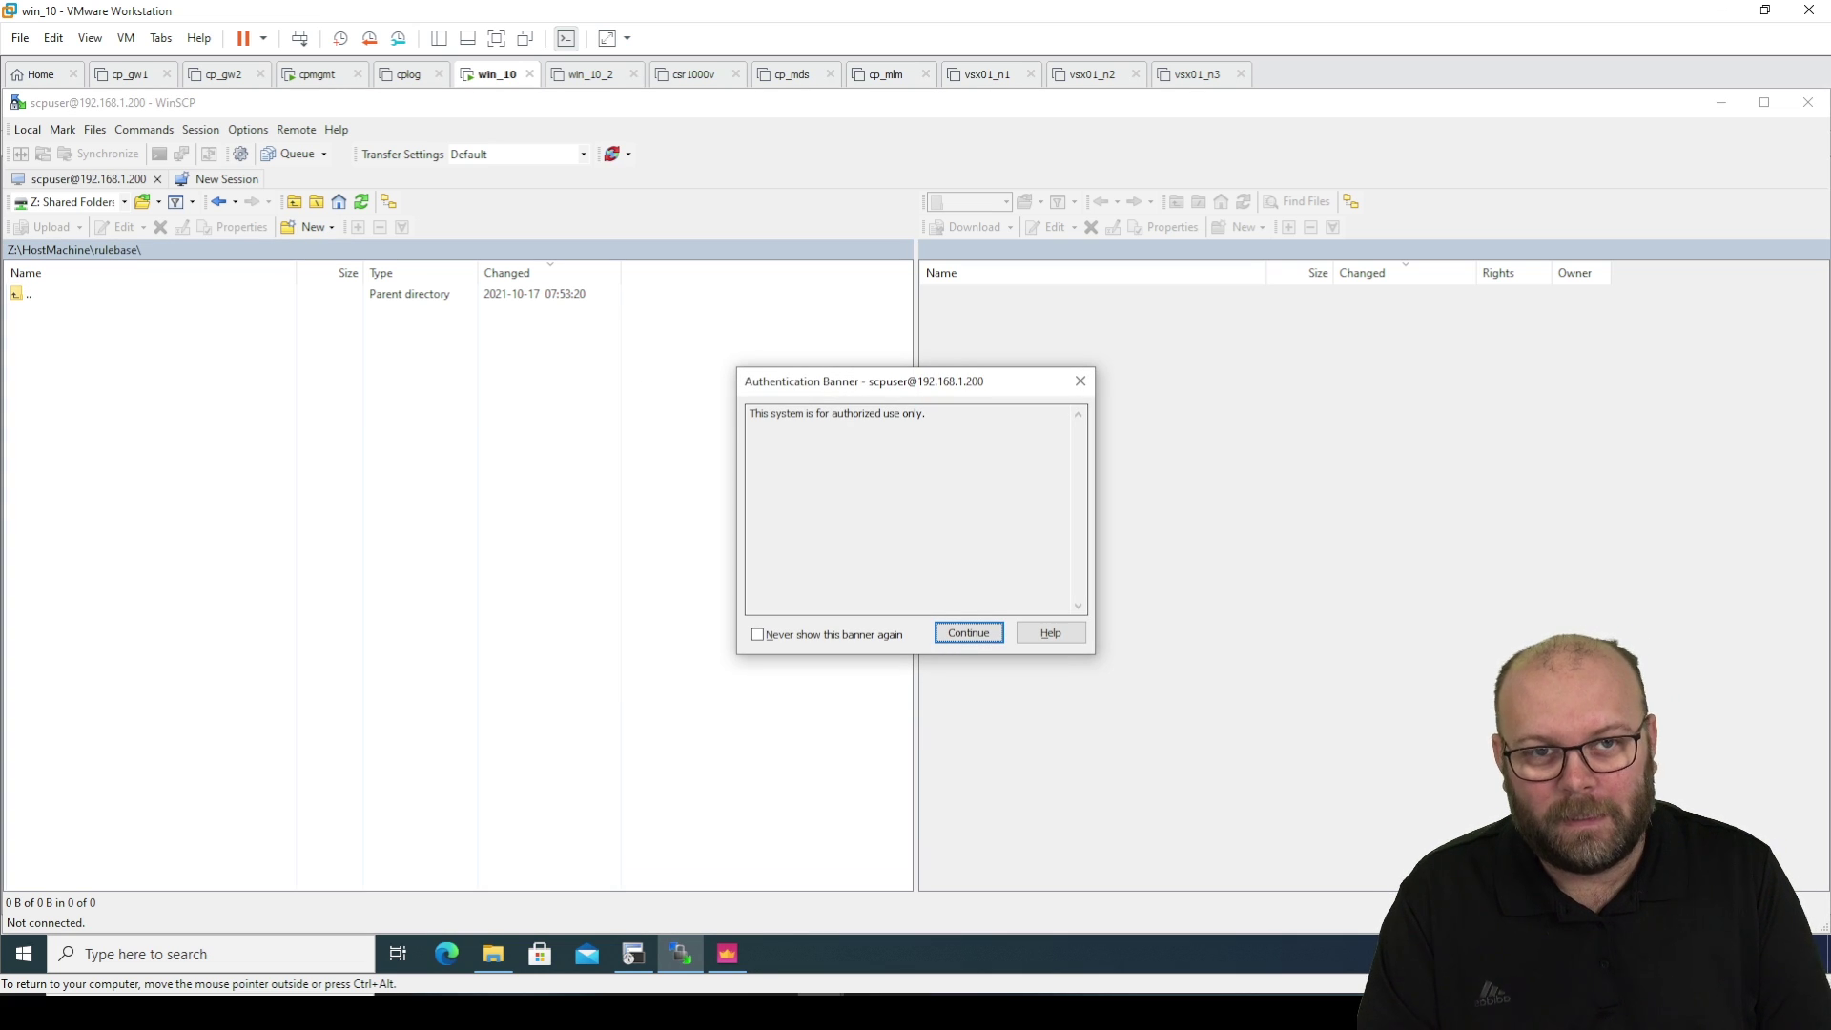
pyautogui.press('Return')
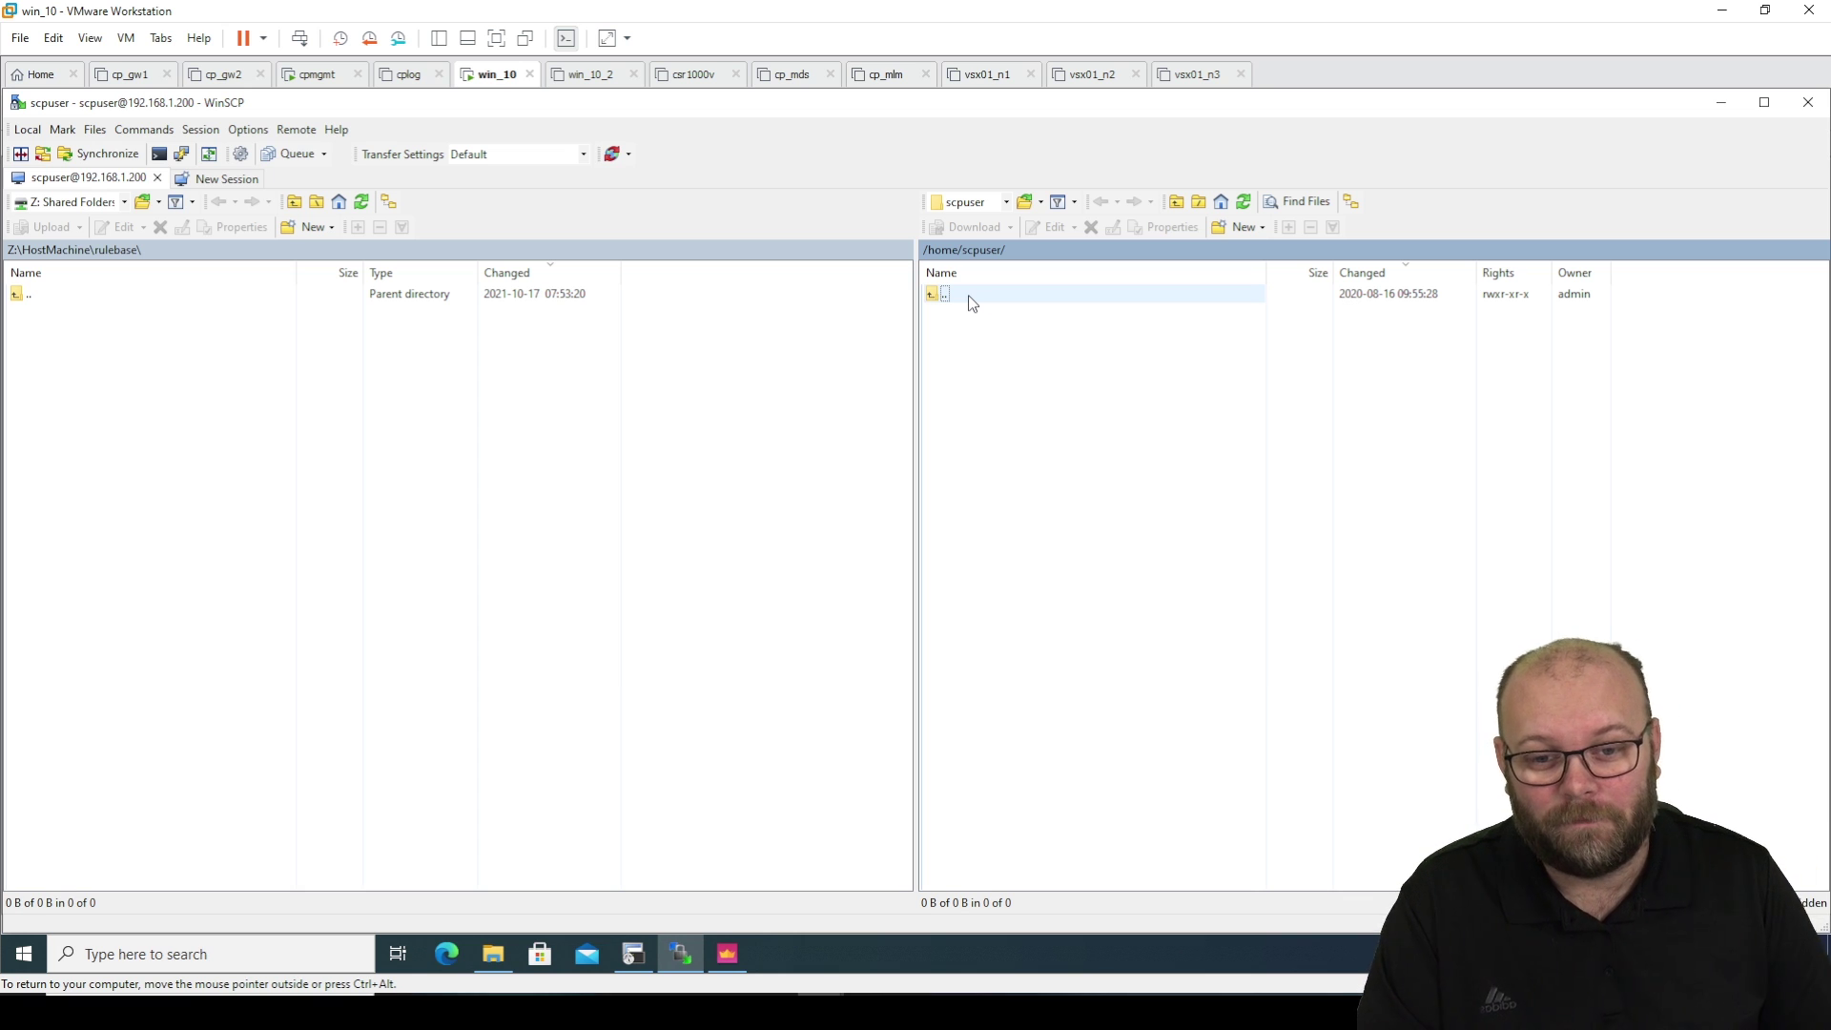
# Navigate the remote pane to /var/log and select the show_package tar.gz archive.
pyautogui.doubleClick(969, 294)
pyautogui.doubleClick(969, 294)
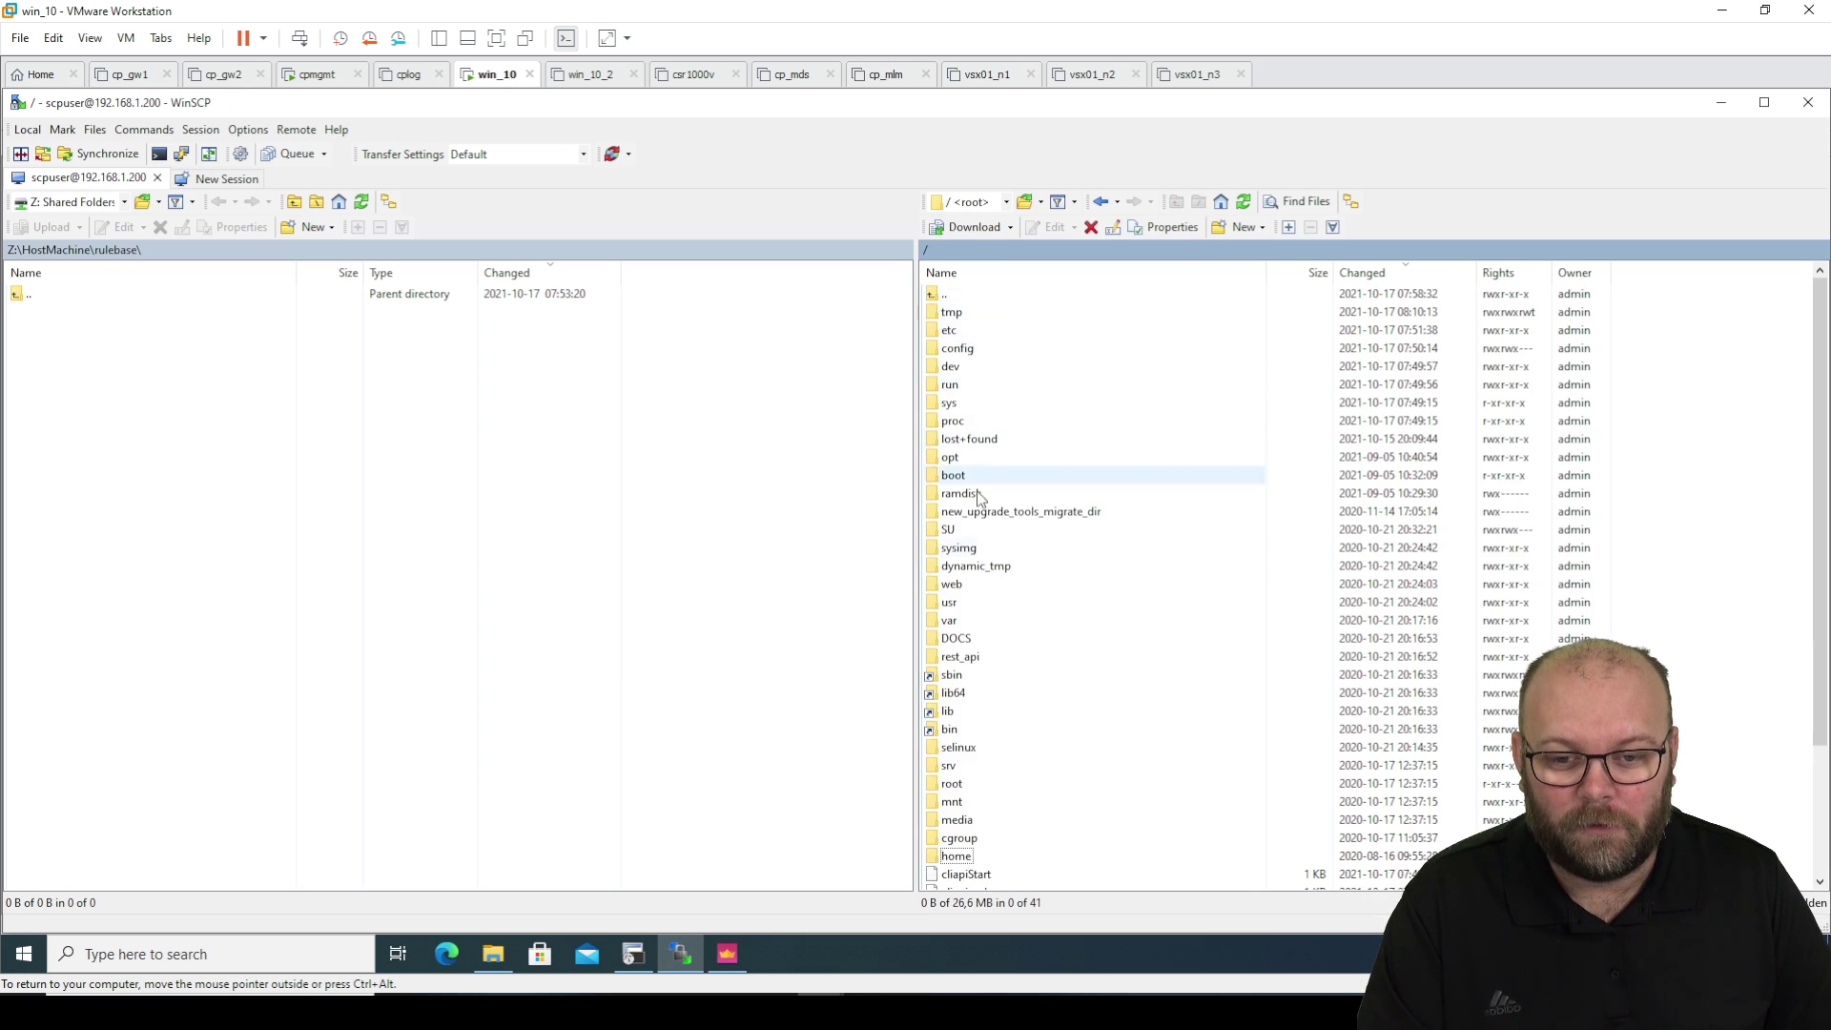
pyautogui.doubleClick(981, 618)
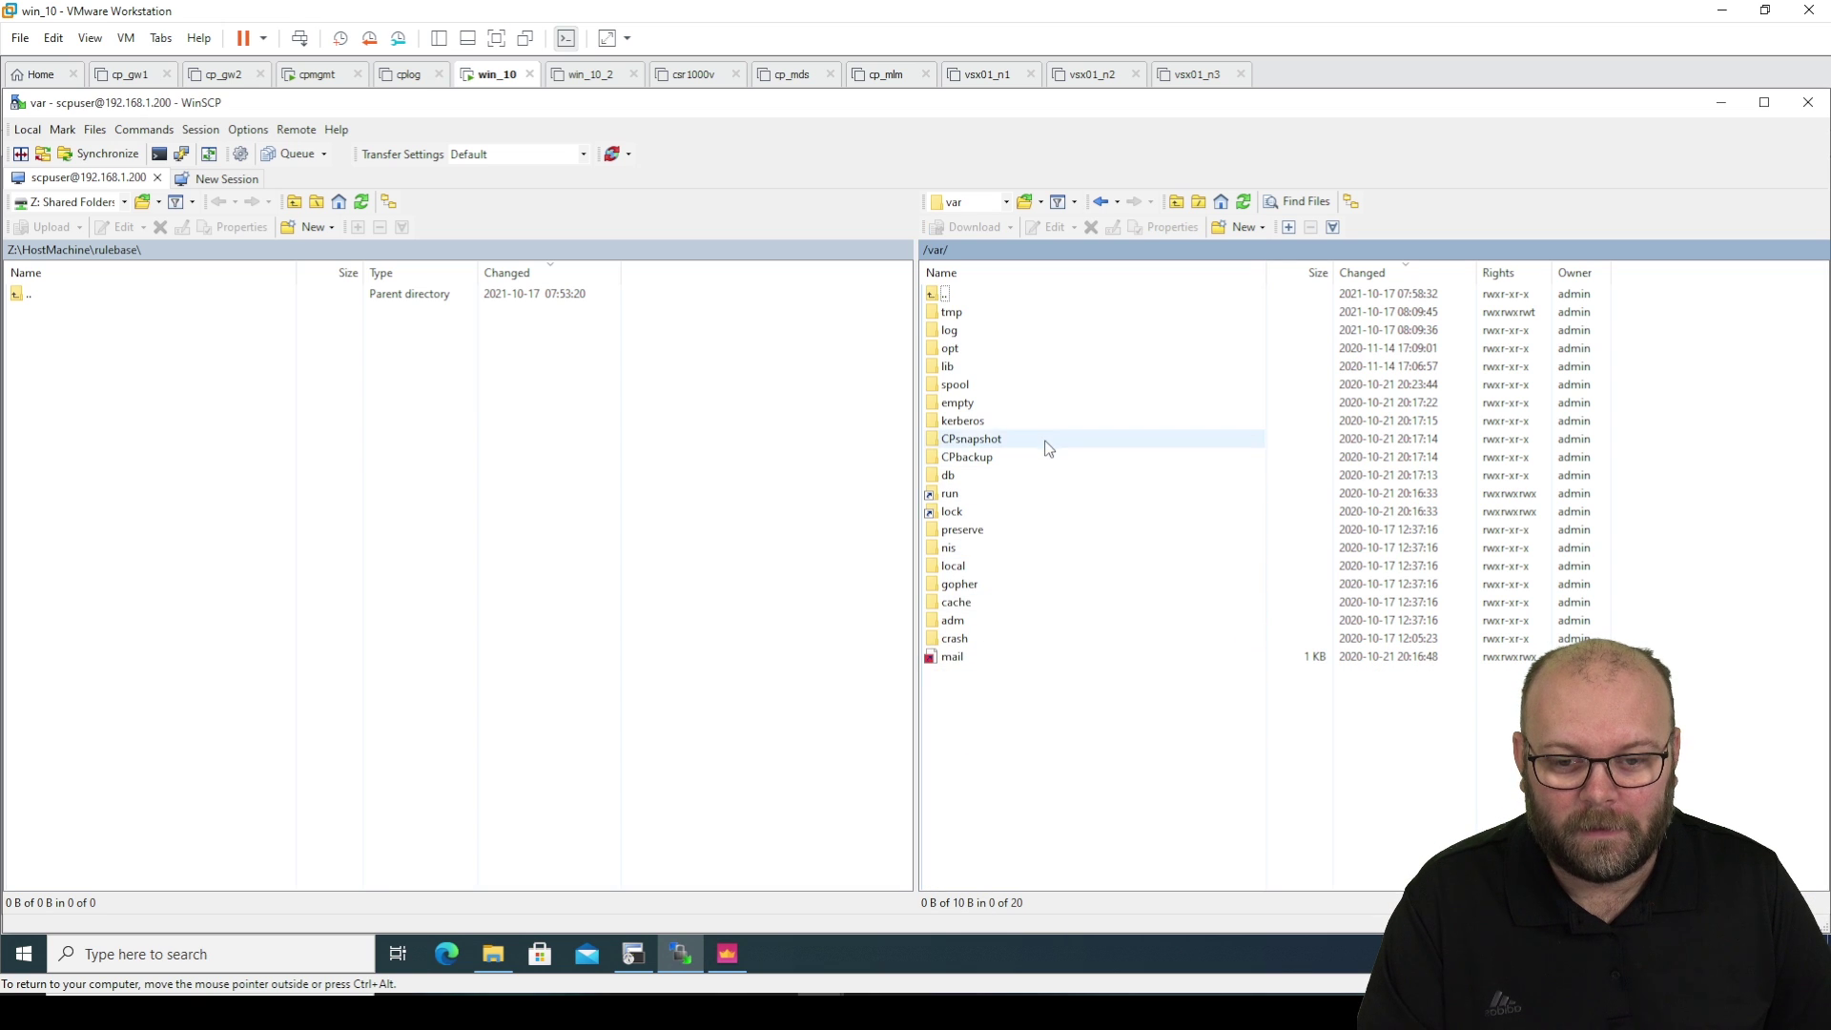
pyautogui.doubleClick(983, 334)
pyautogui.scroll(-4, 1096, 696)
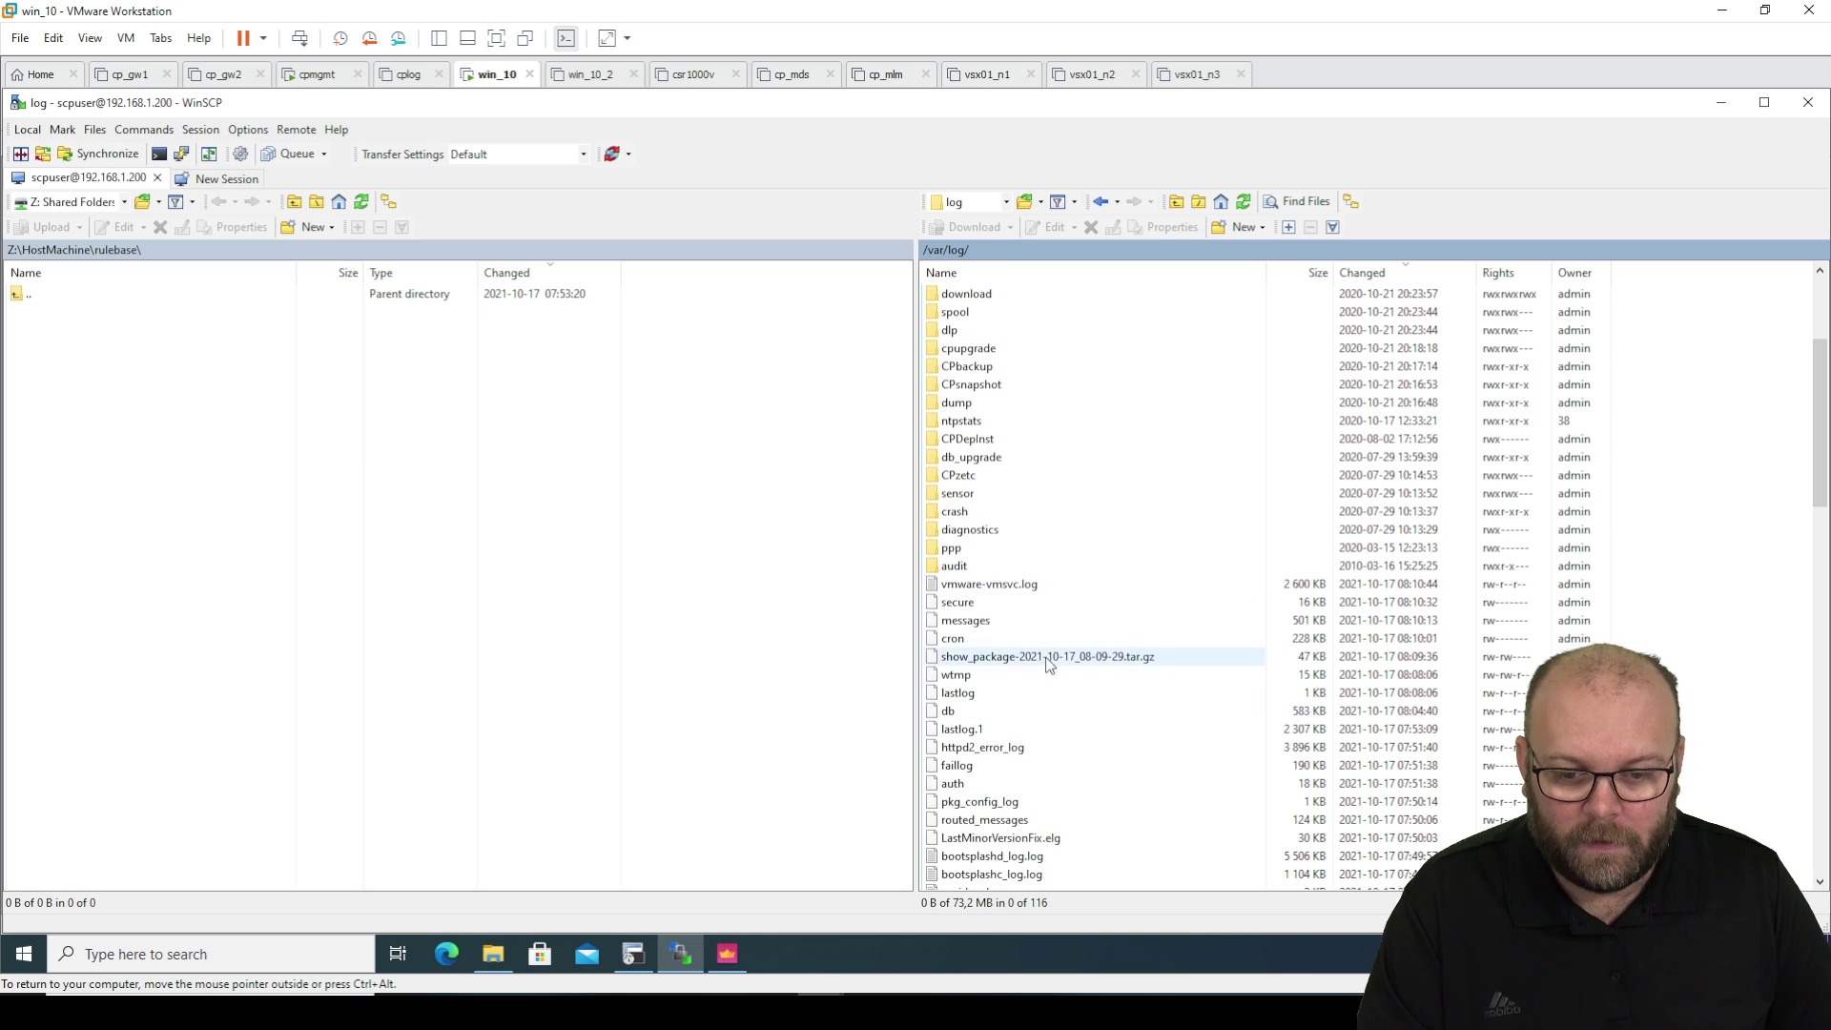
pyautogui.click(1049, 658)
# Download show_package-2021-10-17_08-09-29.tar.gz and highlight the resulting Permission denied error.
pyautogui.scroll(-1, 1068, 658)
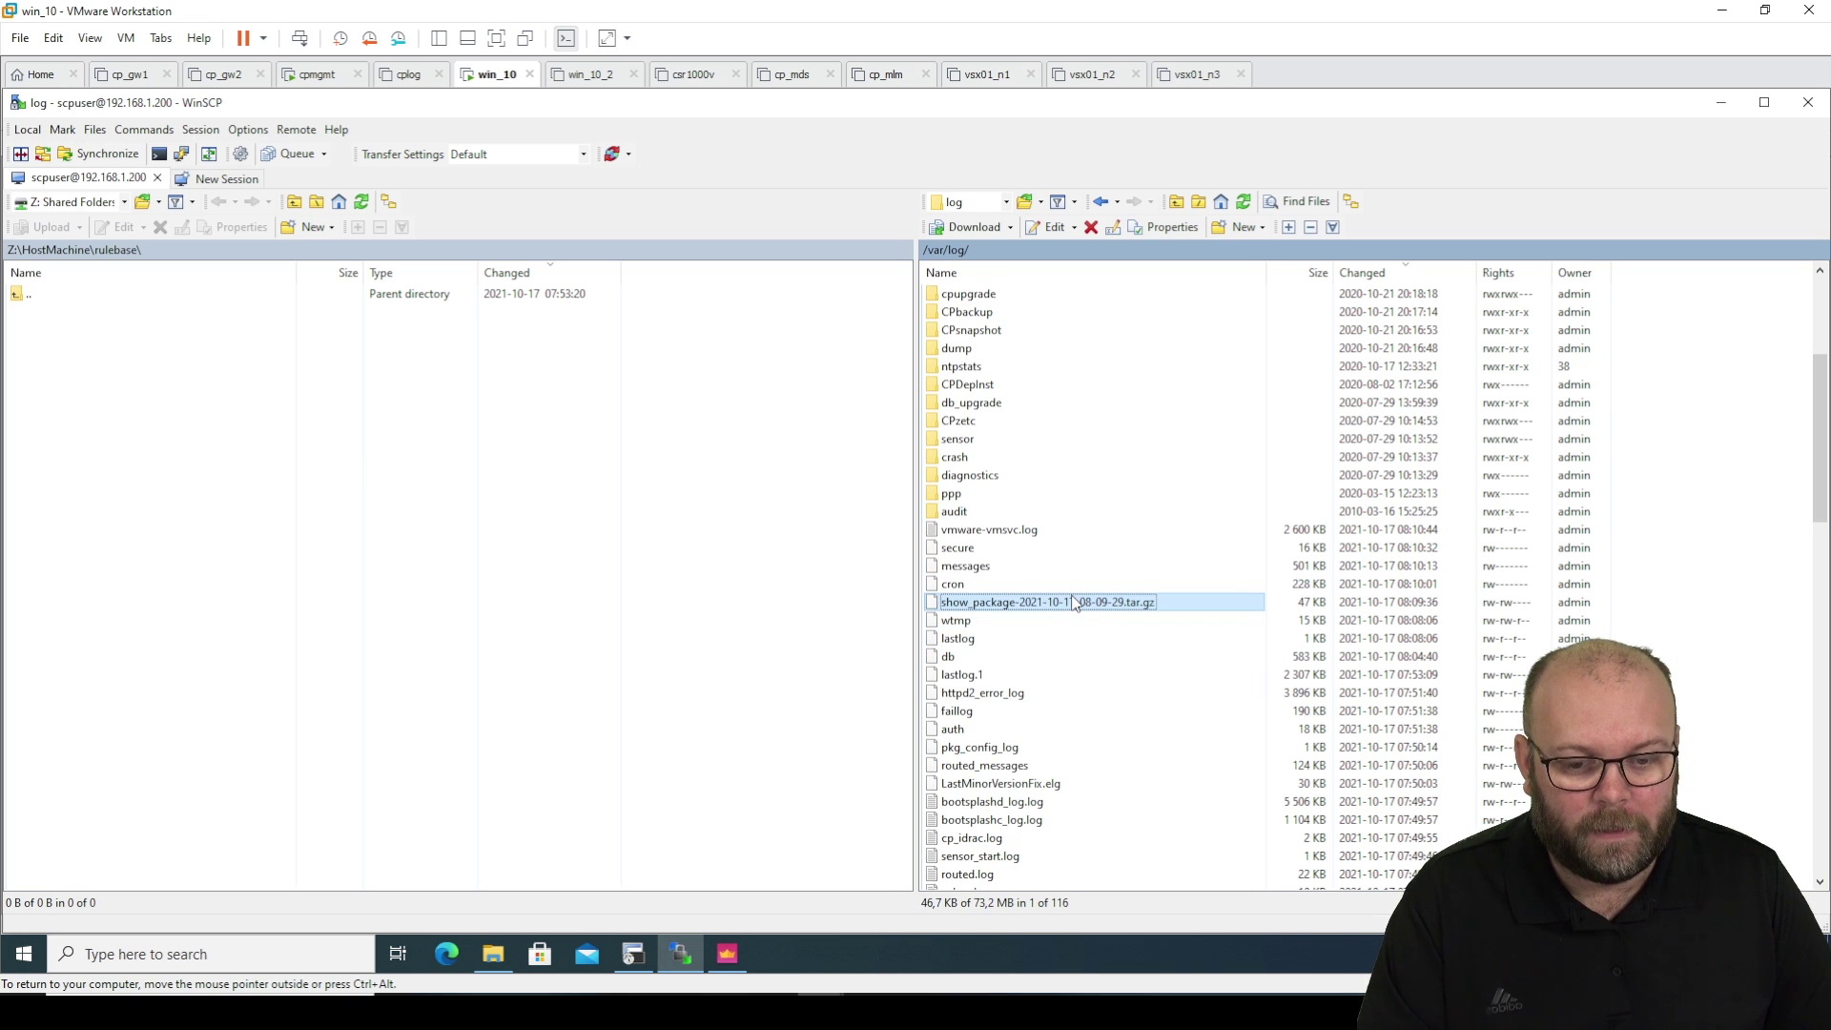
pyautogui.rightClick(1073, 602)
pyautogui.click(1116, 646)
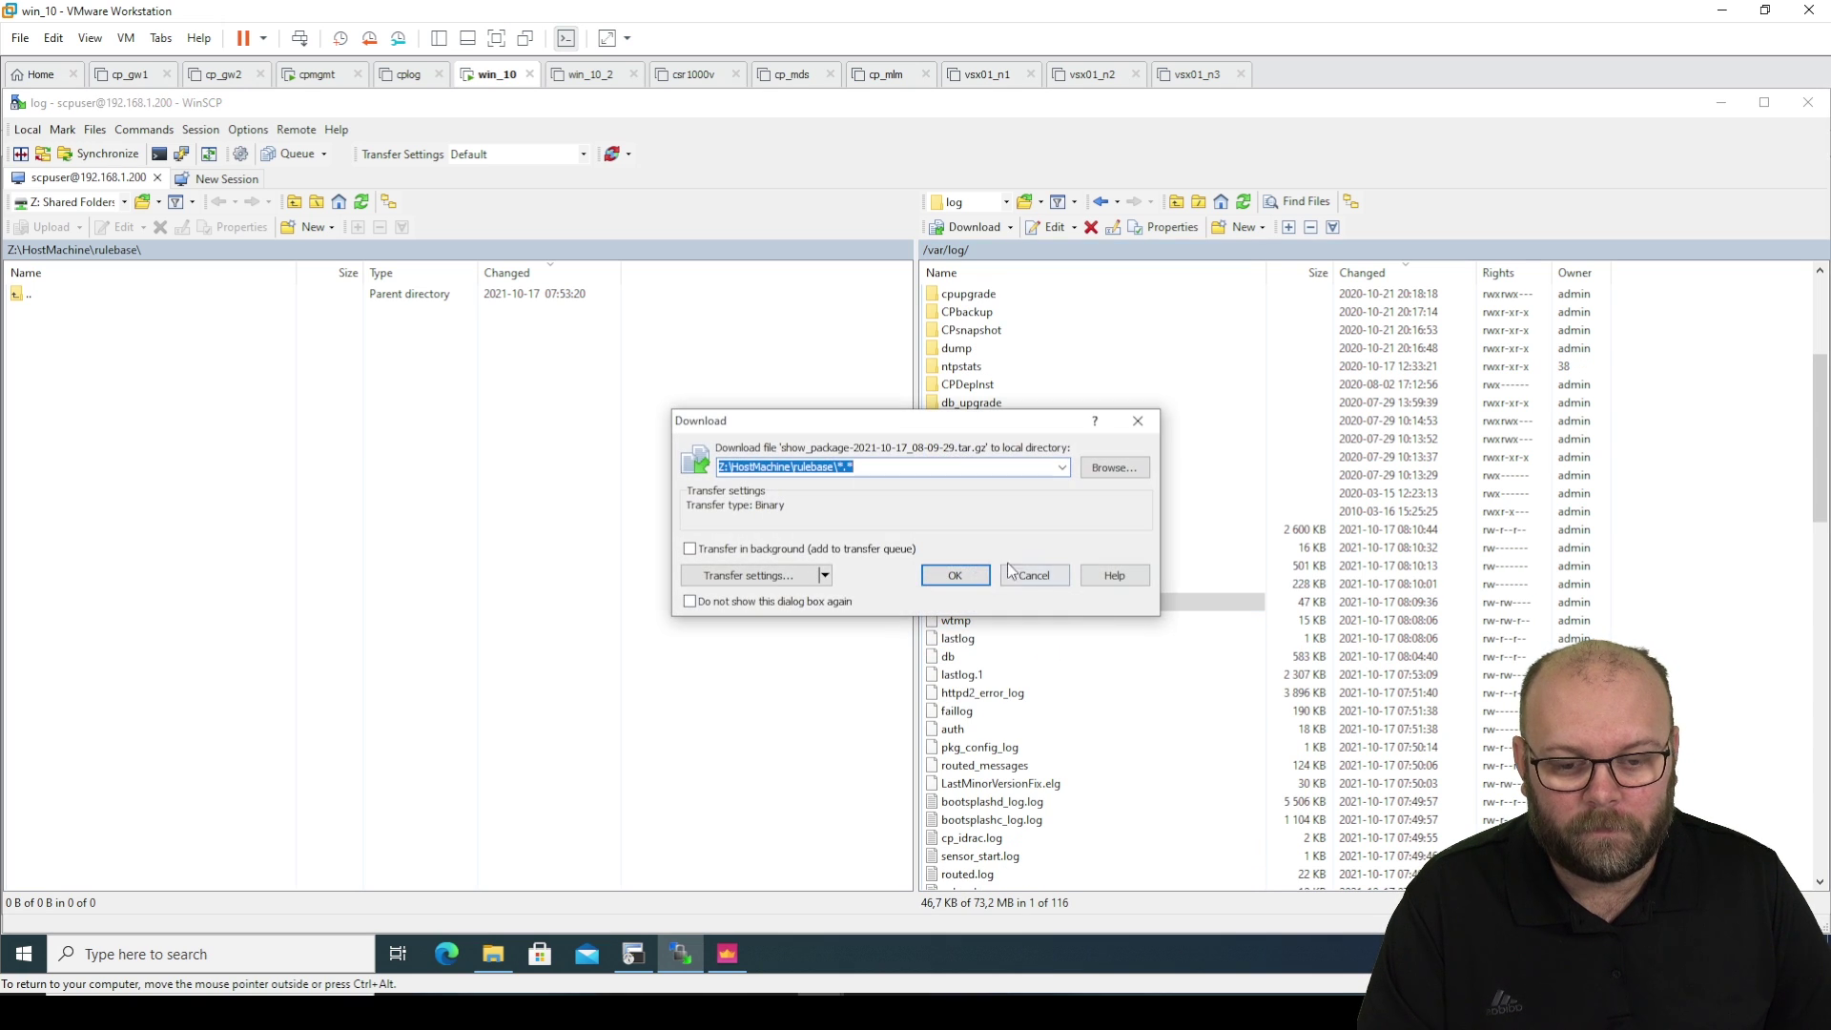
pyautogui.click(977, 576)
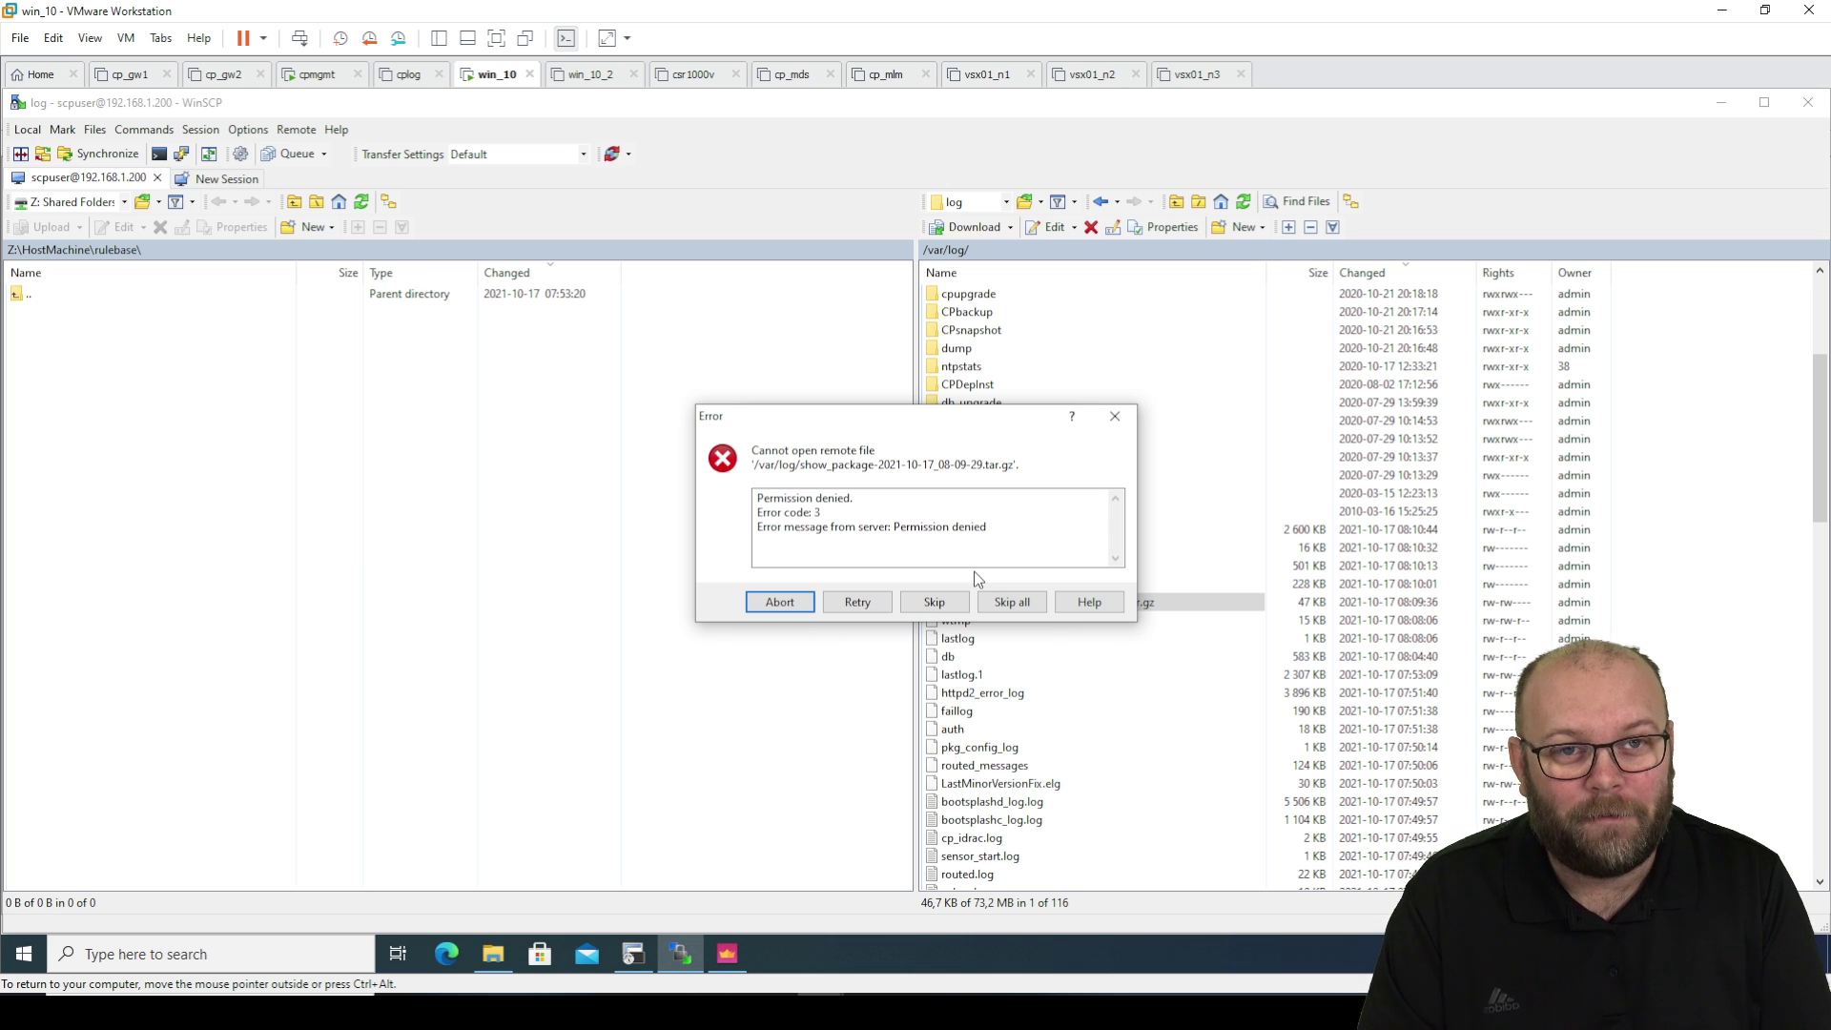
pyautogui.moveTo(988, 527); pyautogui.dragTo(763, 527)
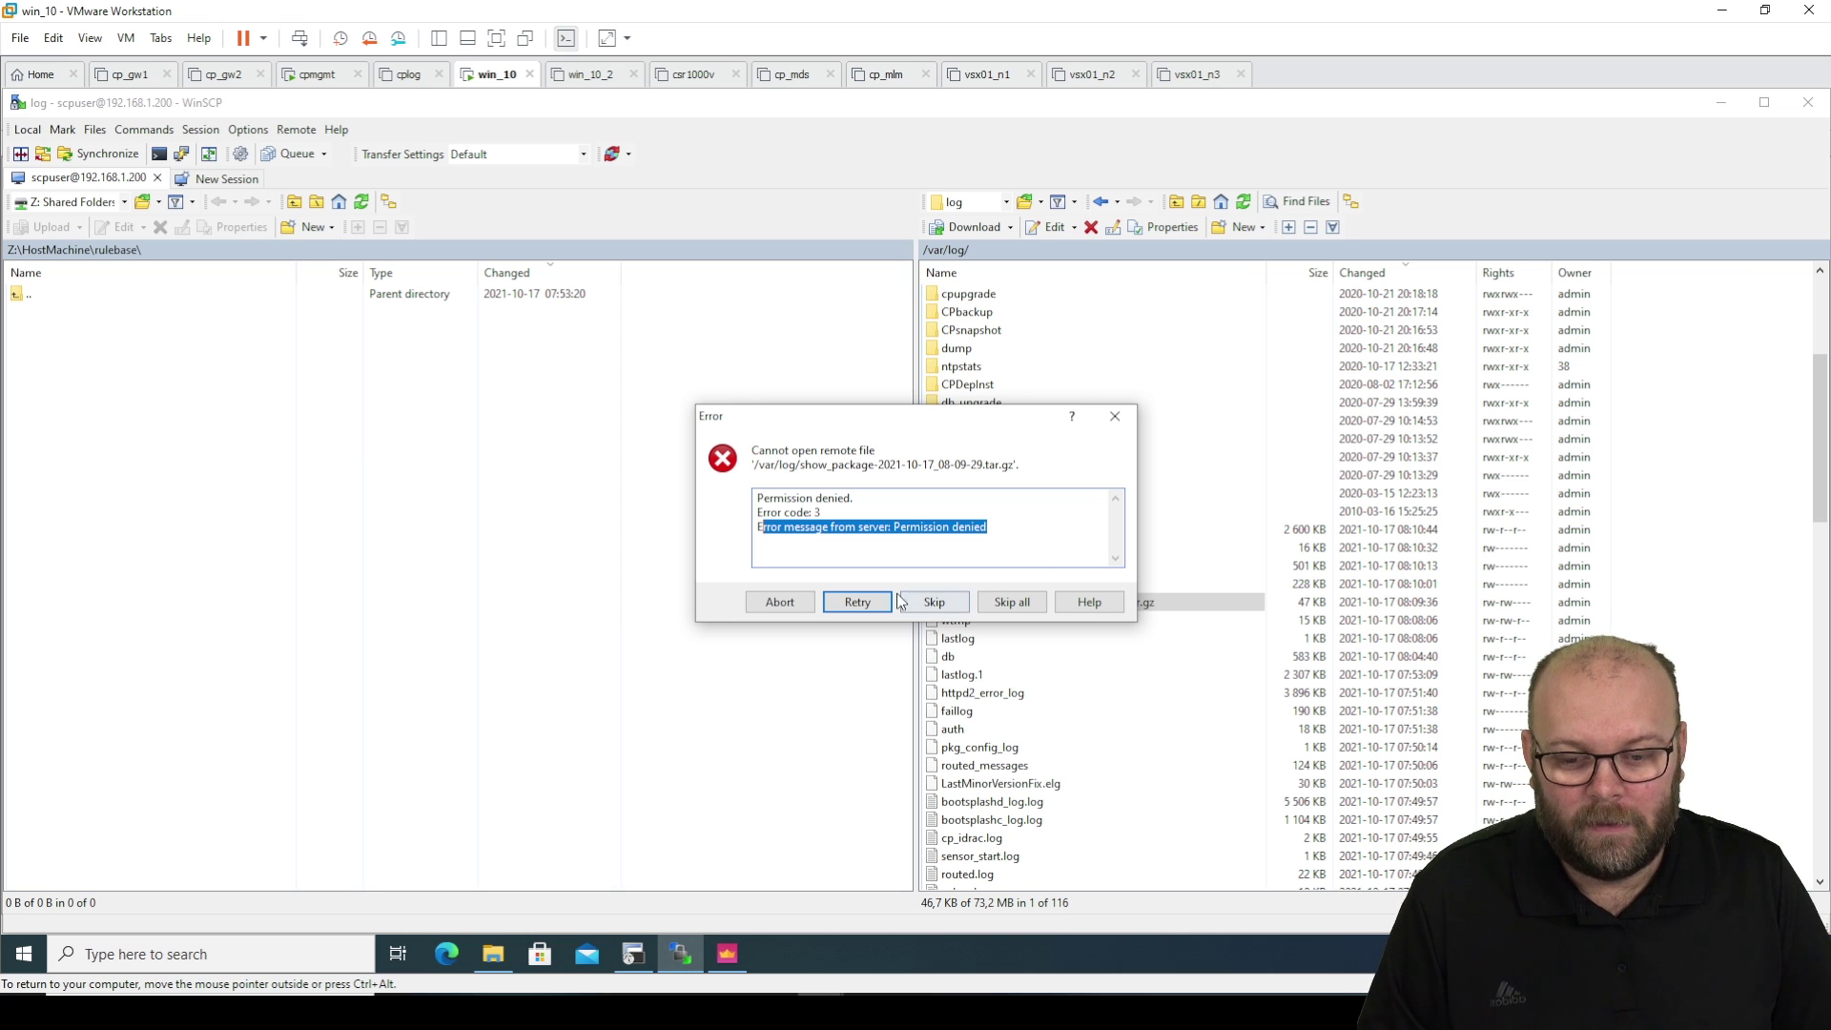
# Run chmod 777 on show_package-2021-10-17_08-09-29.tar.gz in /var/log, pasting the copied archive name.
pyautogui.click(634, 954)
pyautogui.click(871, 745)
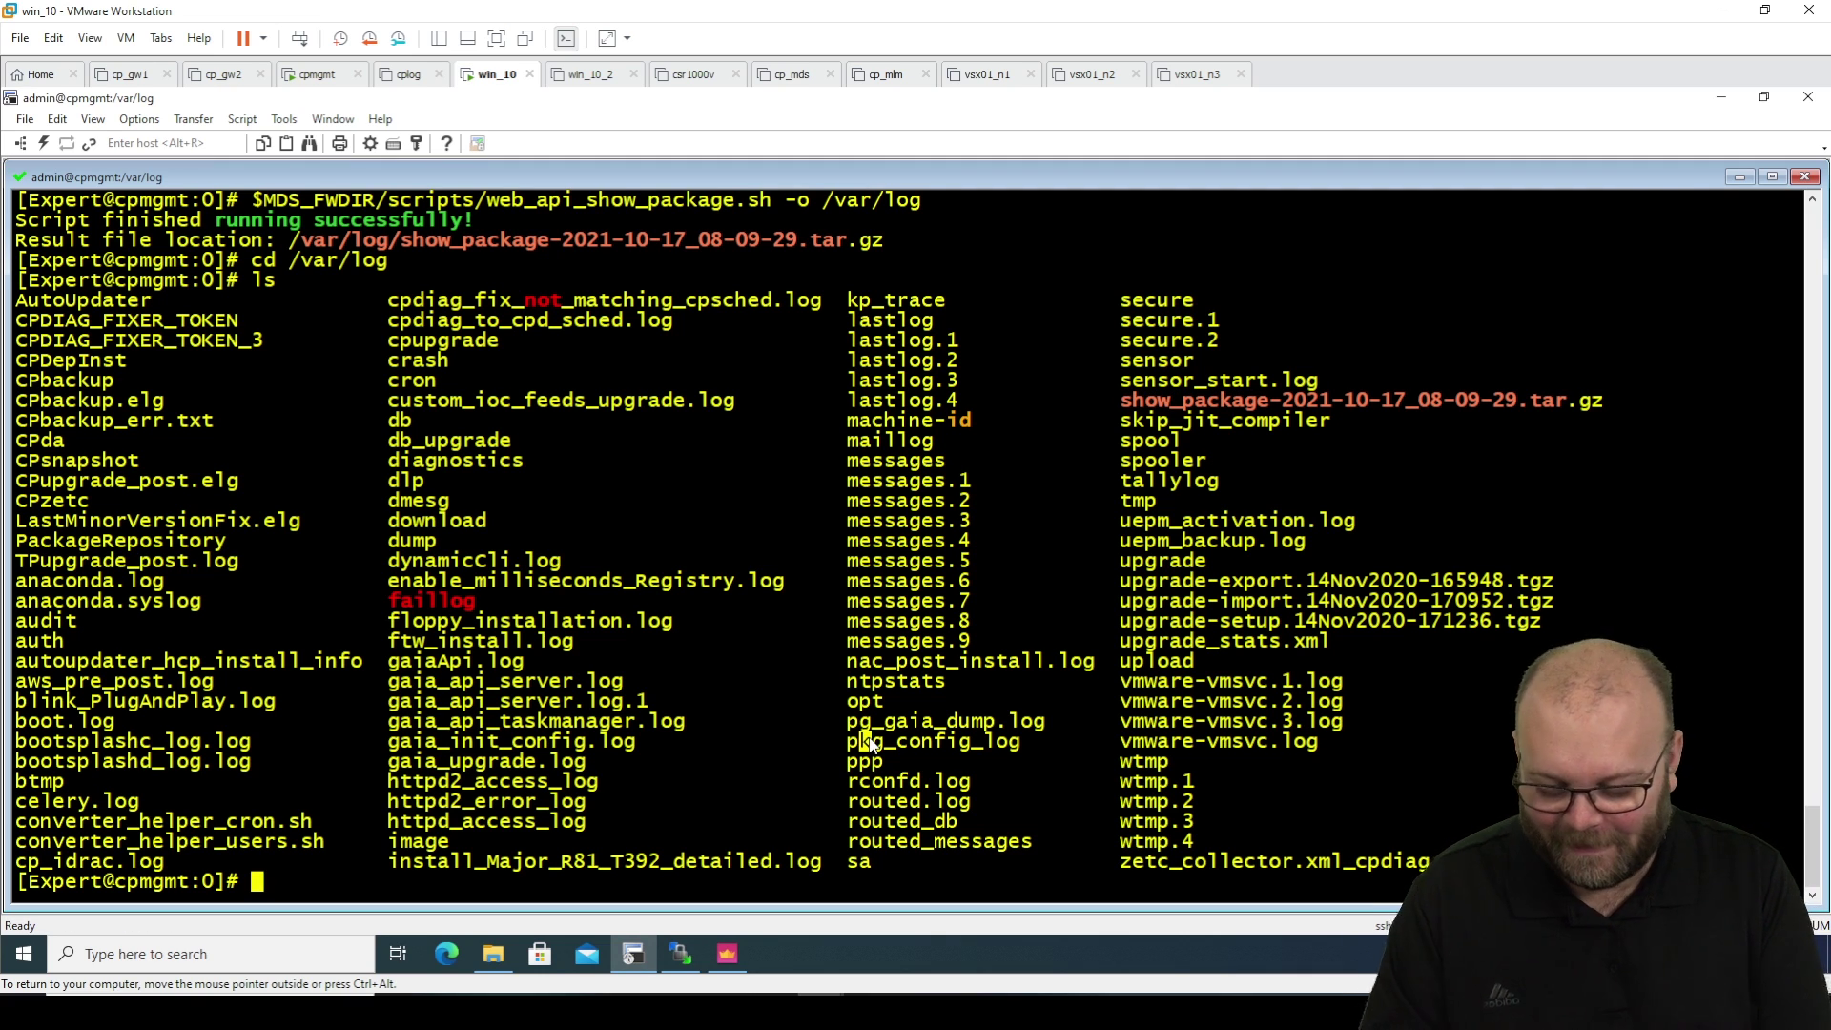
pyautogui.write('chmod 77')
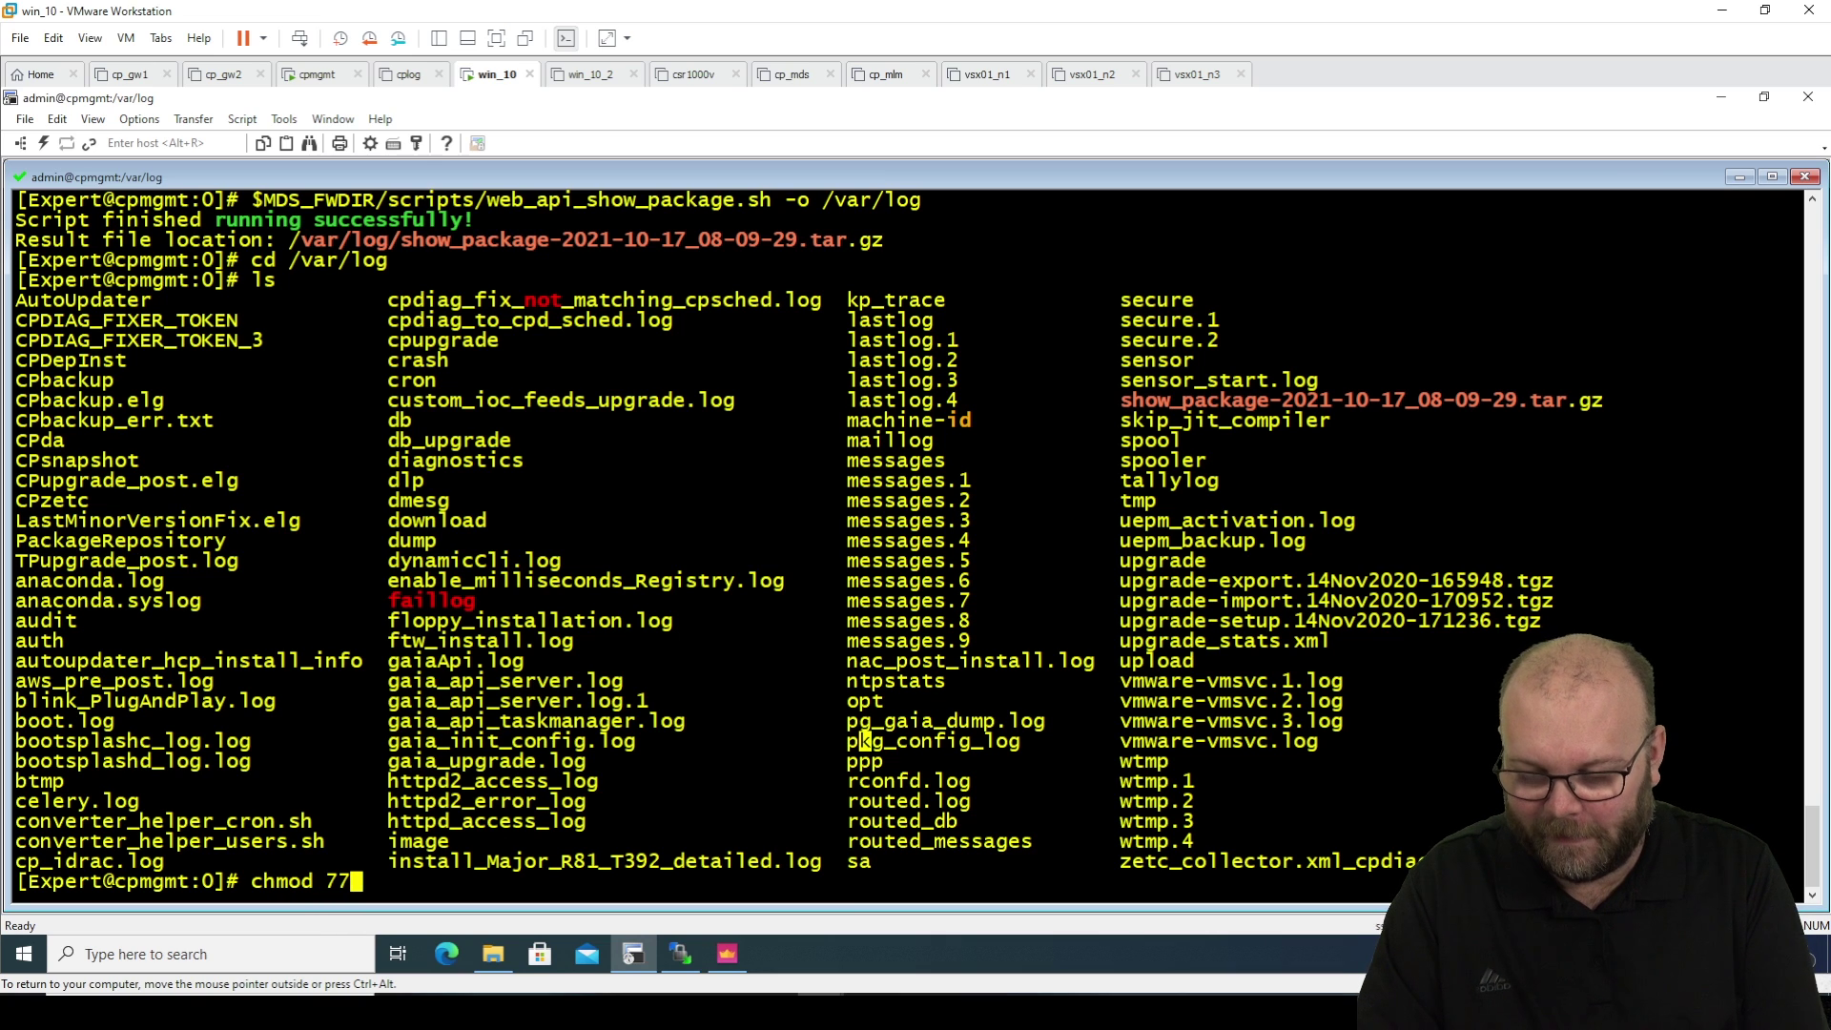
pyautogui.write('7')
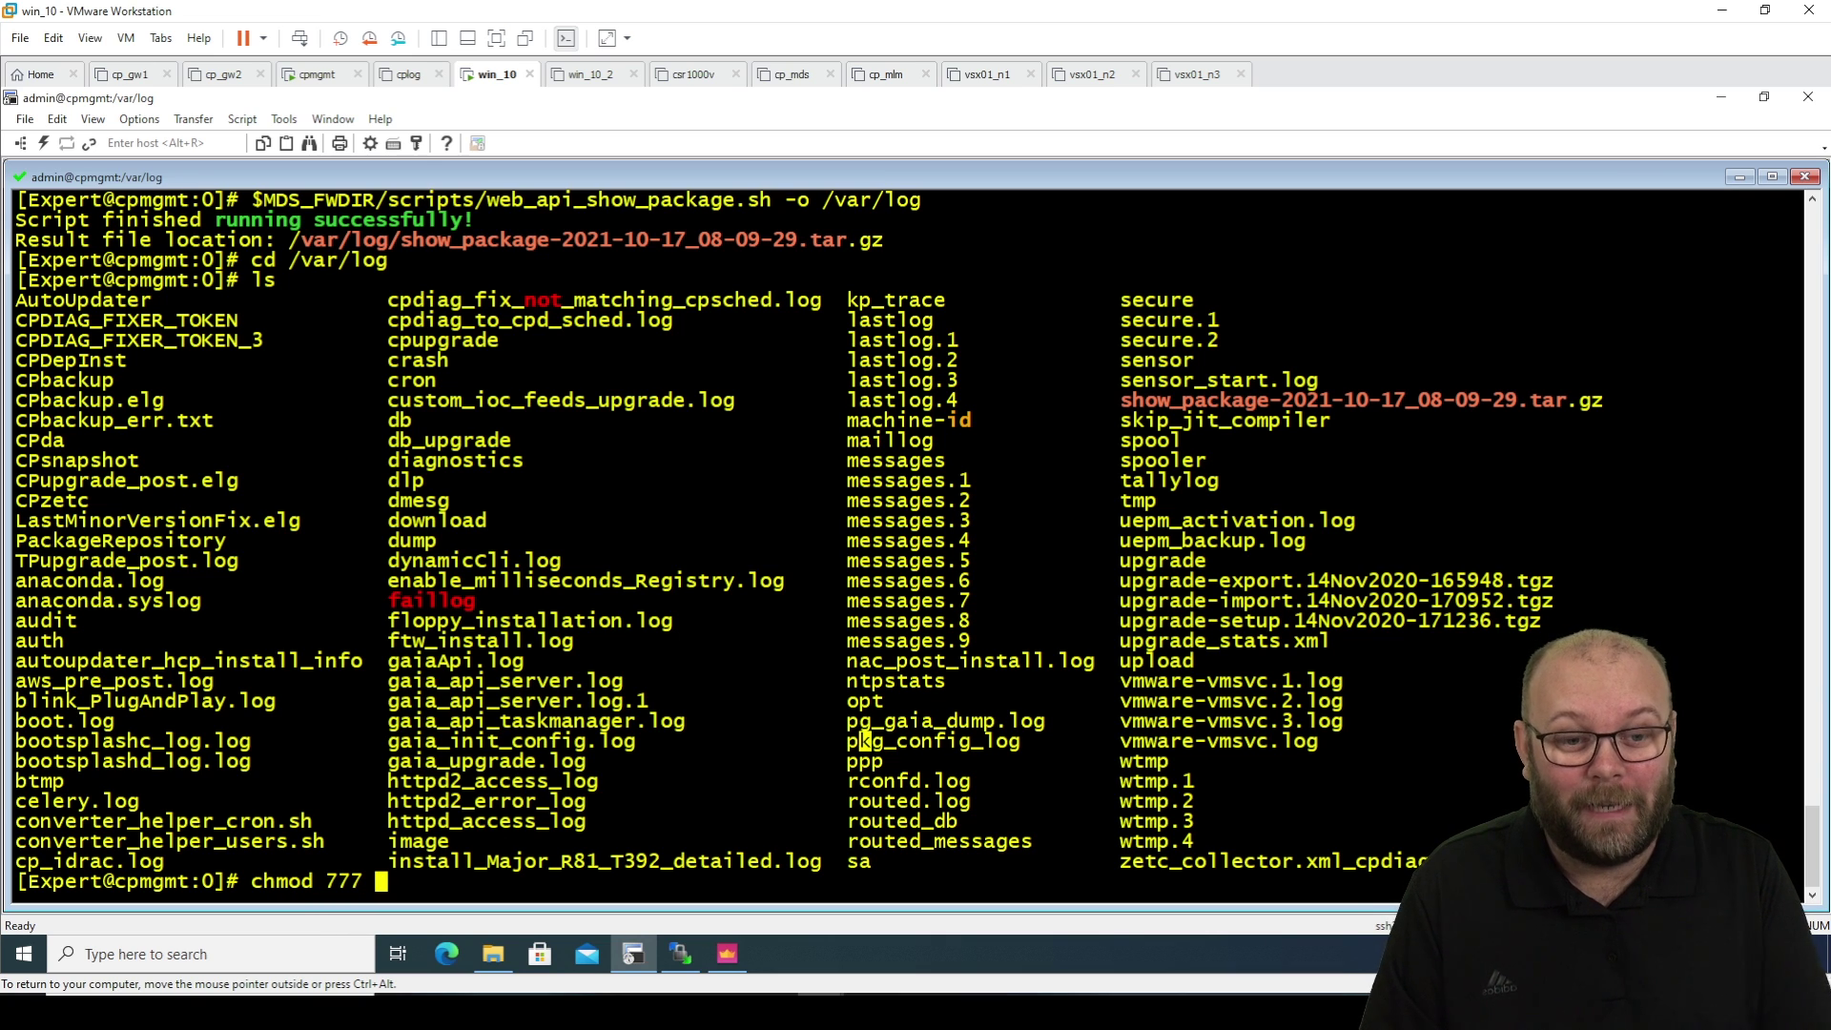
pyautogui.moveTo(1602, 394); pyautogui.dragTo(1125, 400)
pyautogui.hotkey('ctrl', 'c')
pyautogui.rightClick(1145, 399)
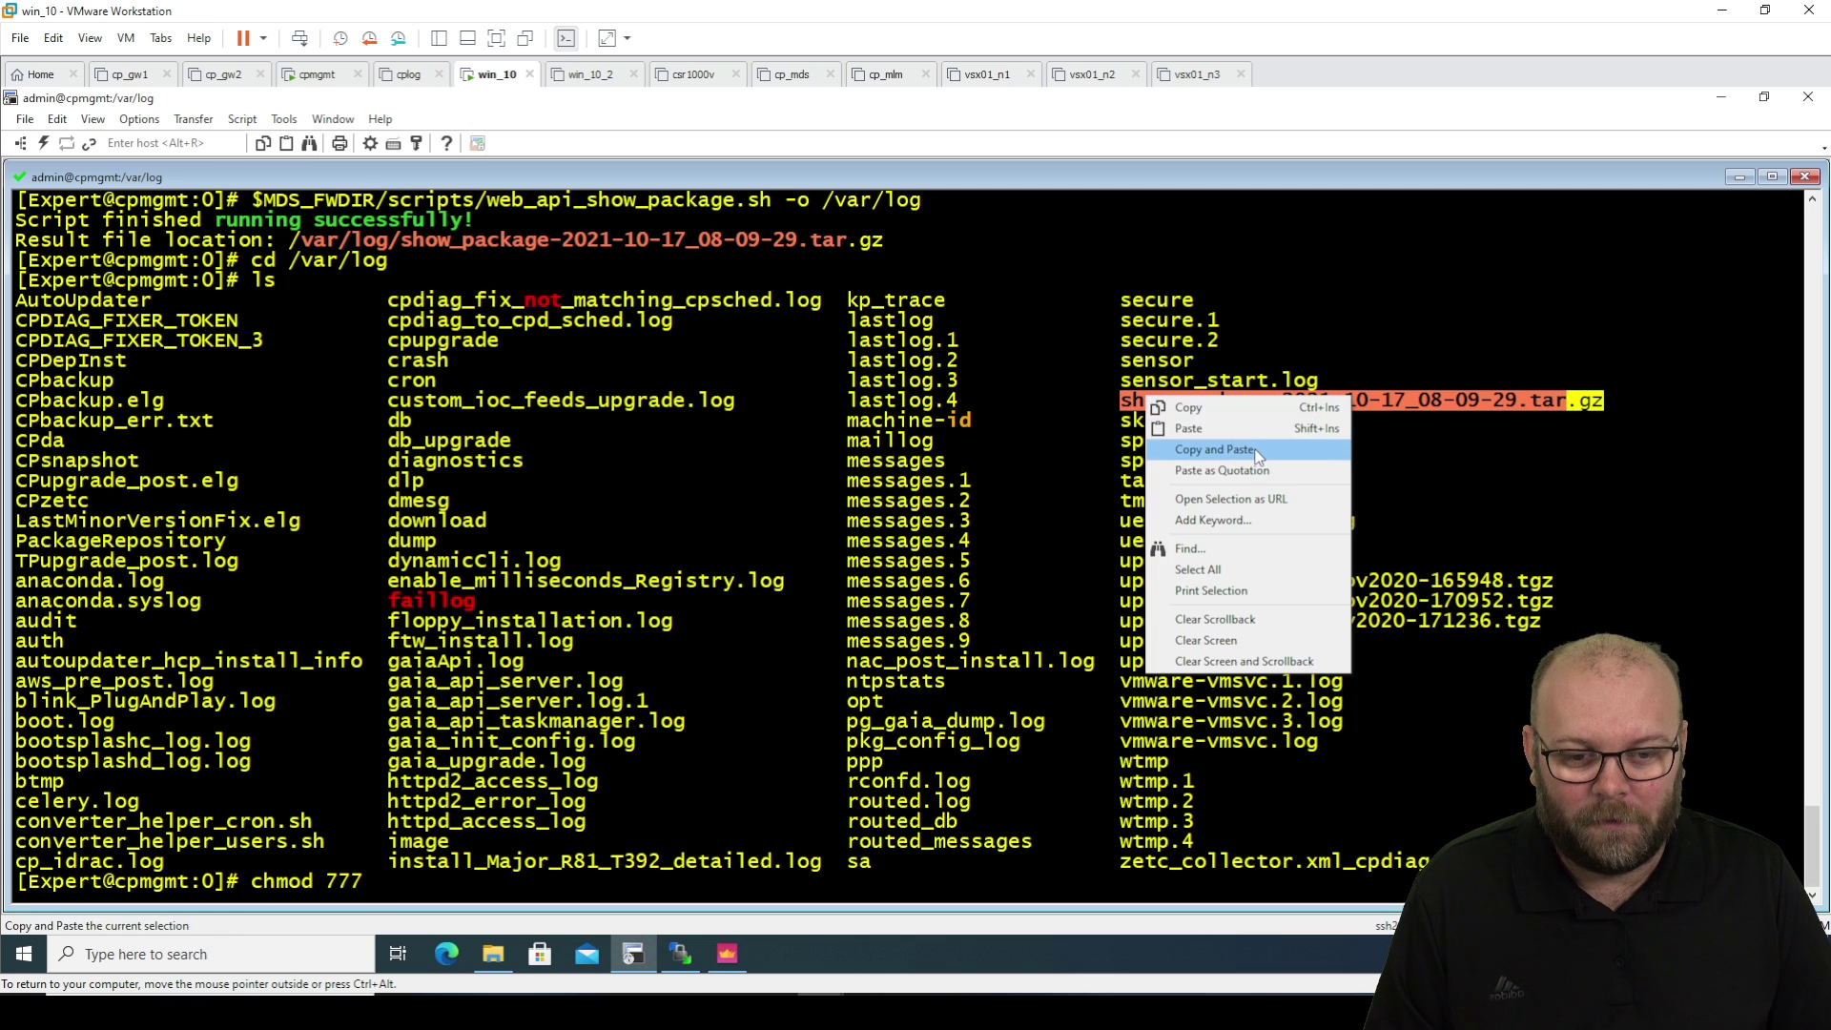
pyautogui.click(1253, 449)
pyautogui.press('Return')
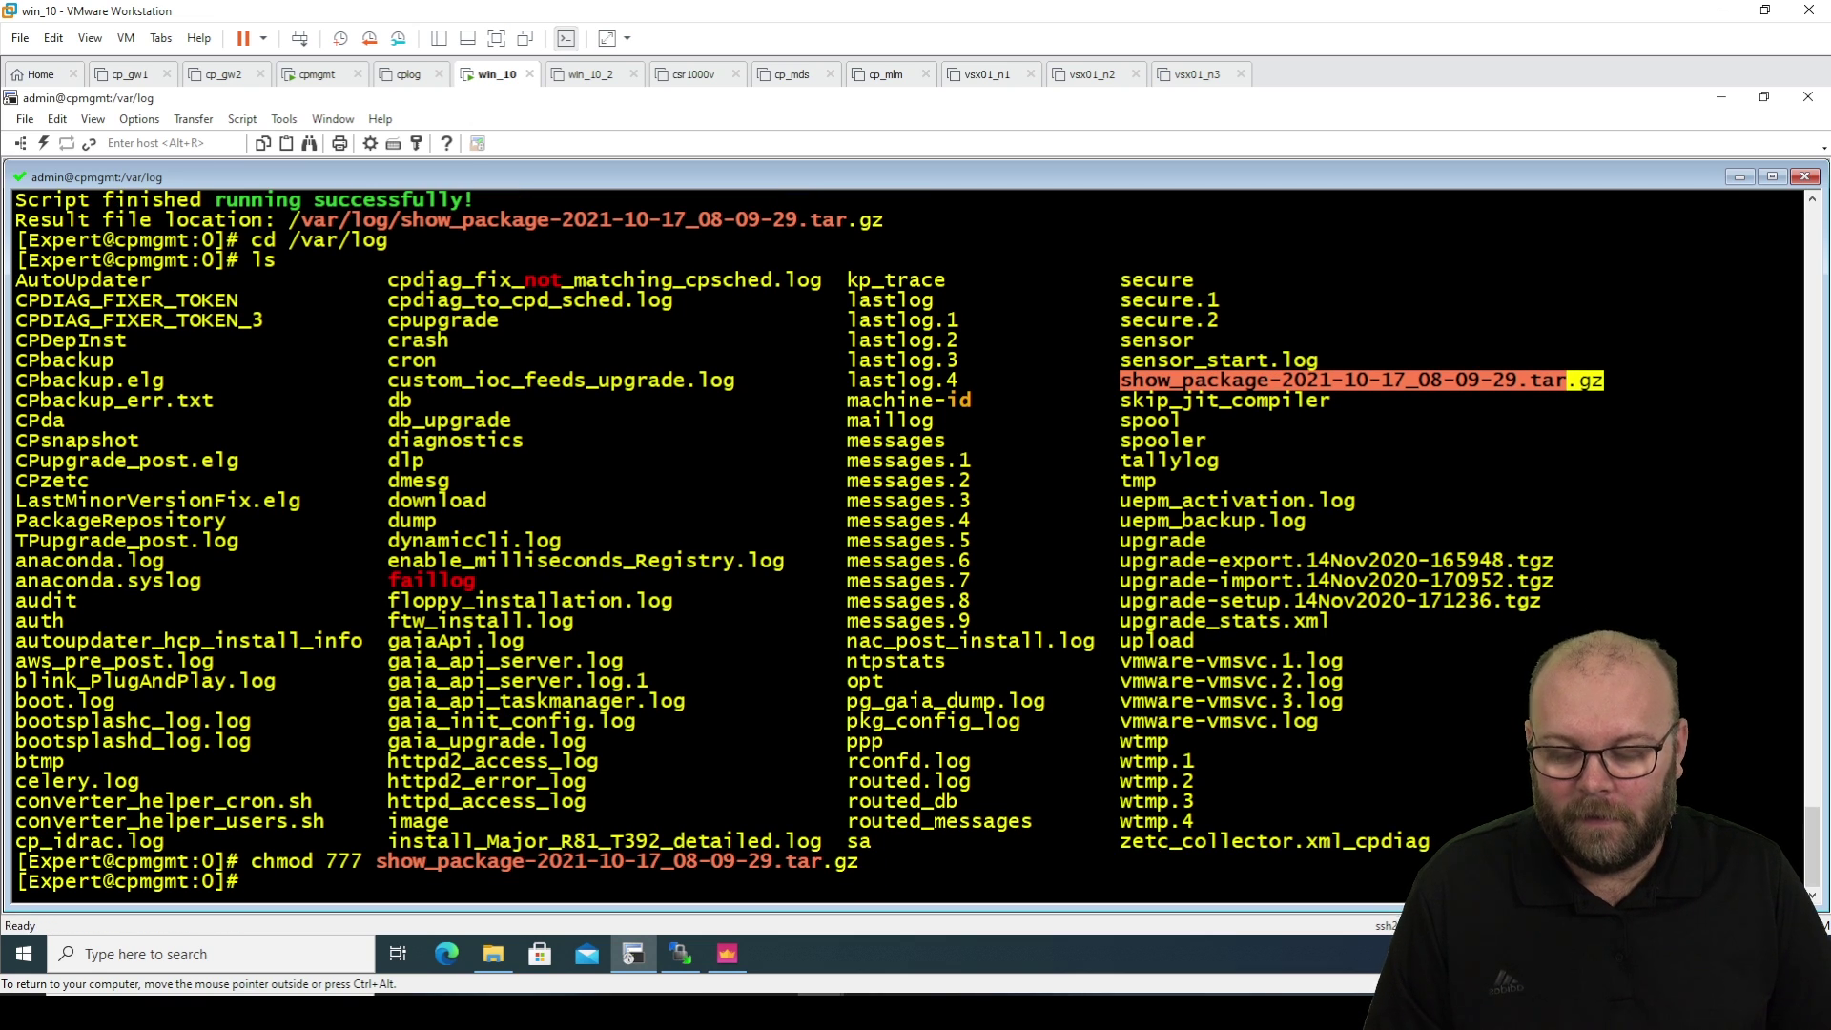
# Retry the WinSCP download, then extract the show_package tar.gz with WinRAR into Downloads\rulebase.
pyautogui.click(682, 950)
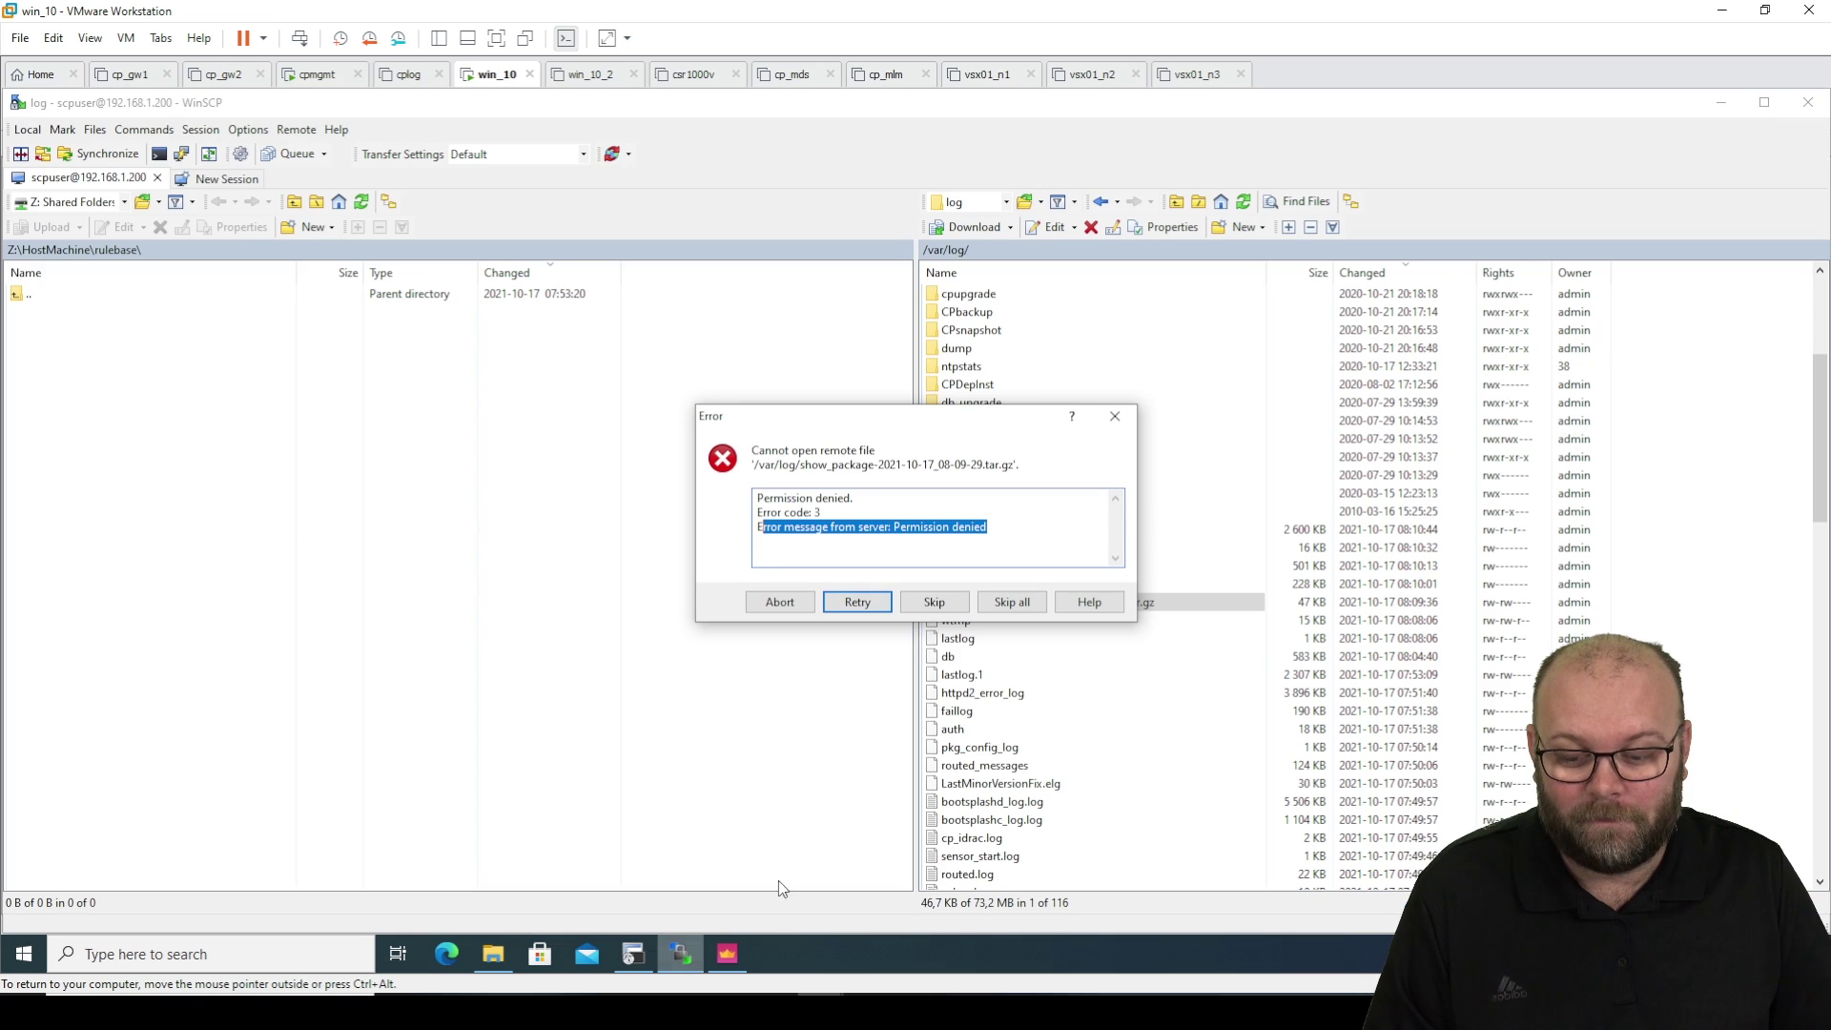
pyautogui.click(868, 602)
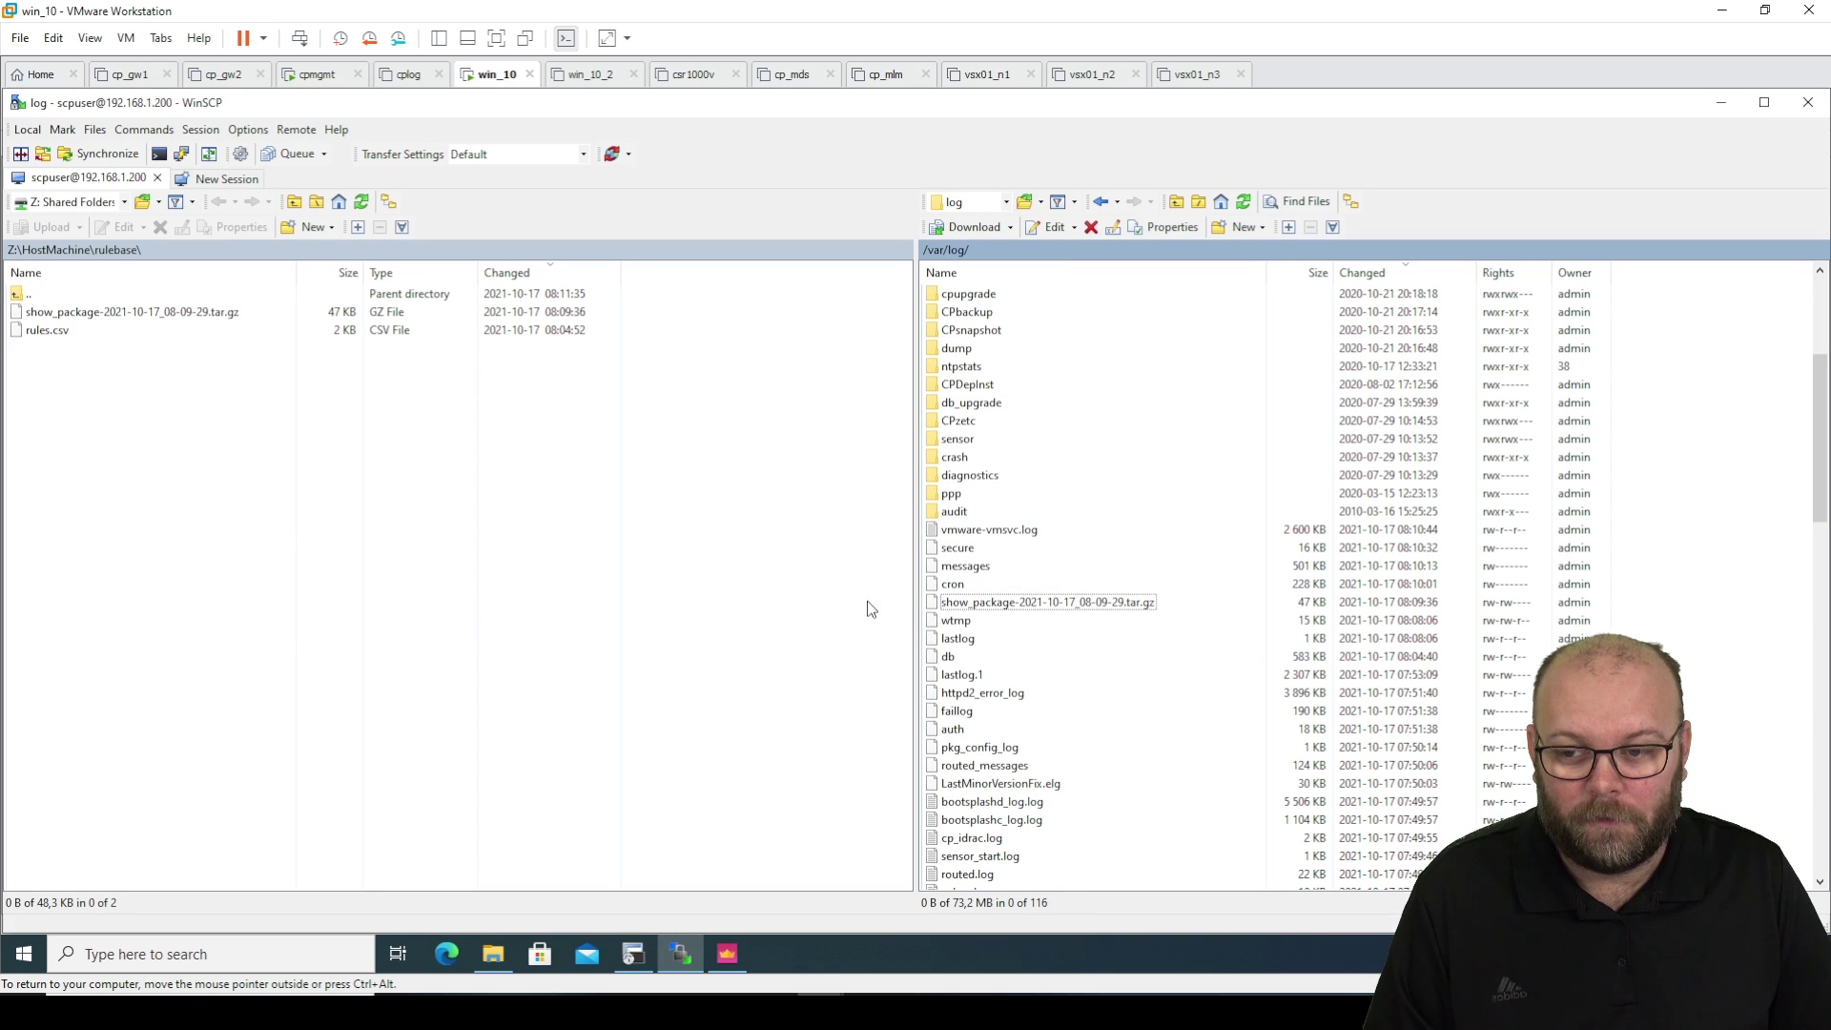
pyautogui.click(233, 313)
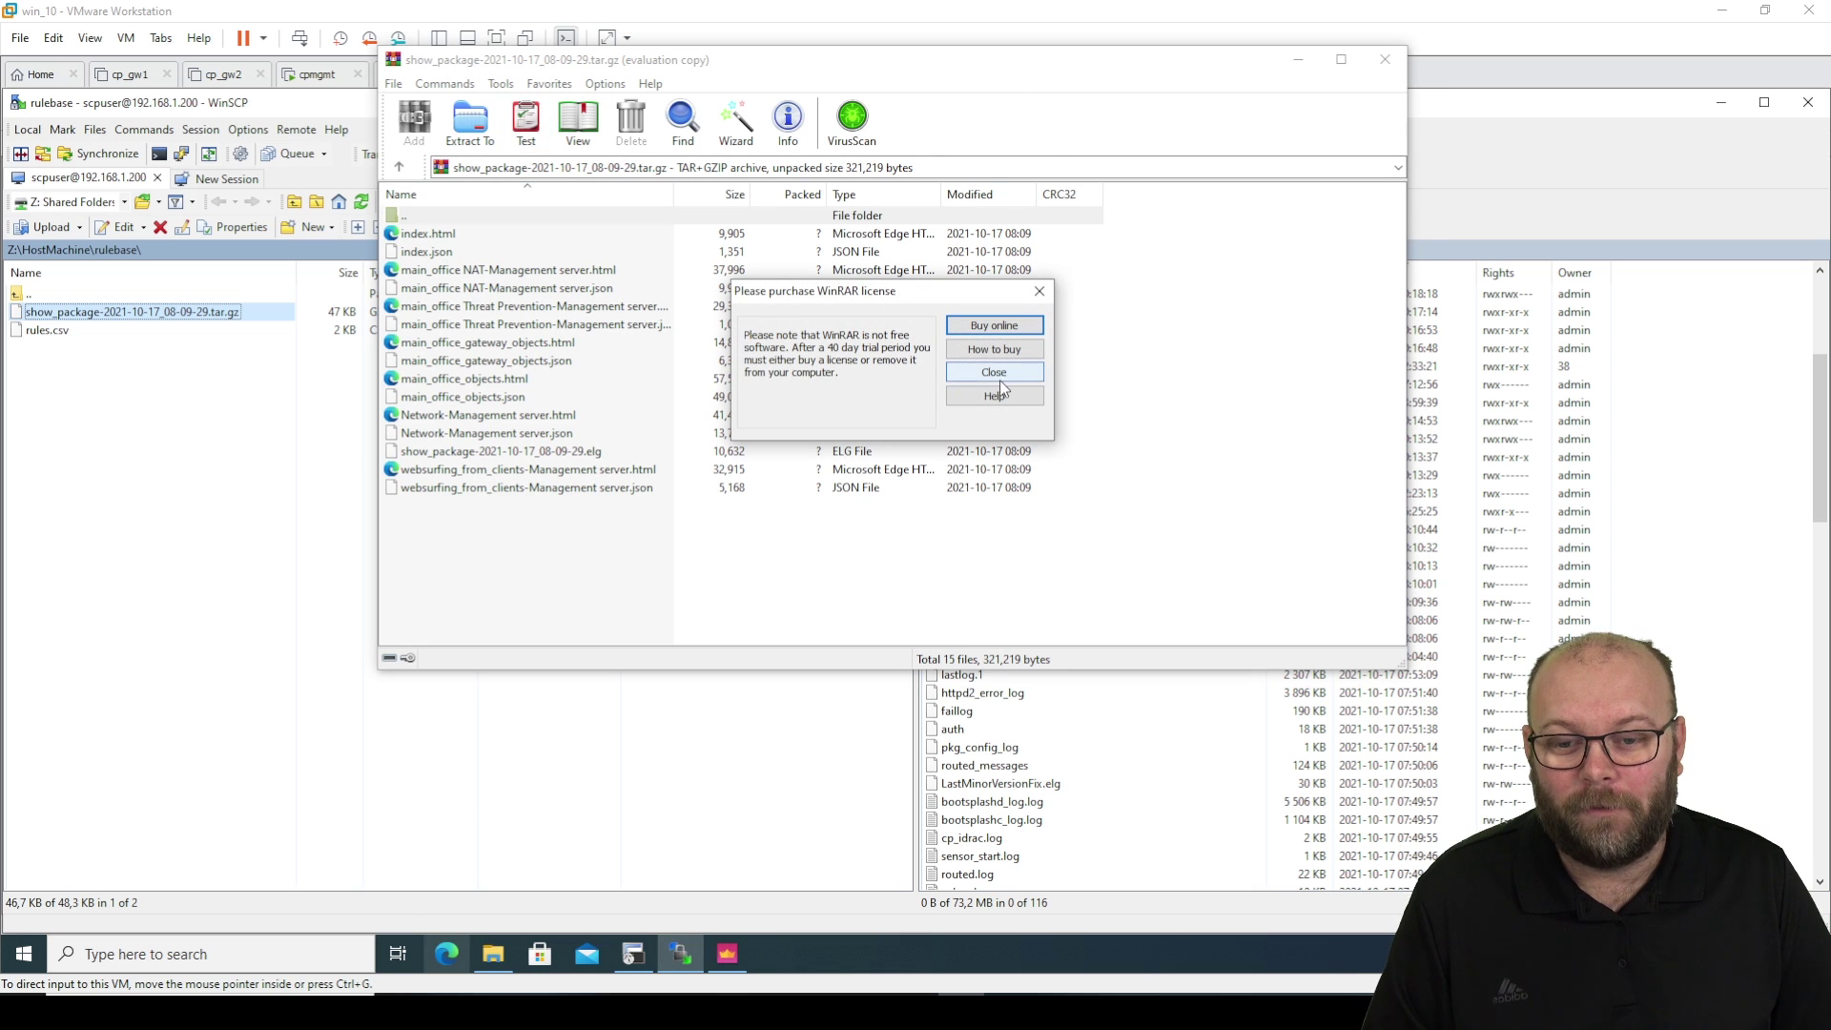
pyautogui.click(999, 378)
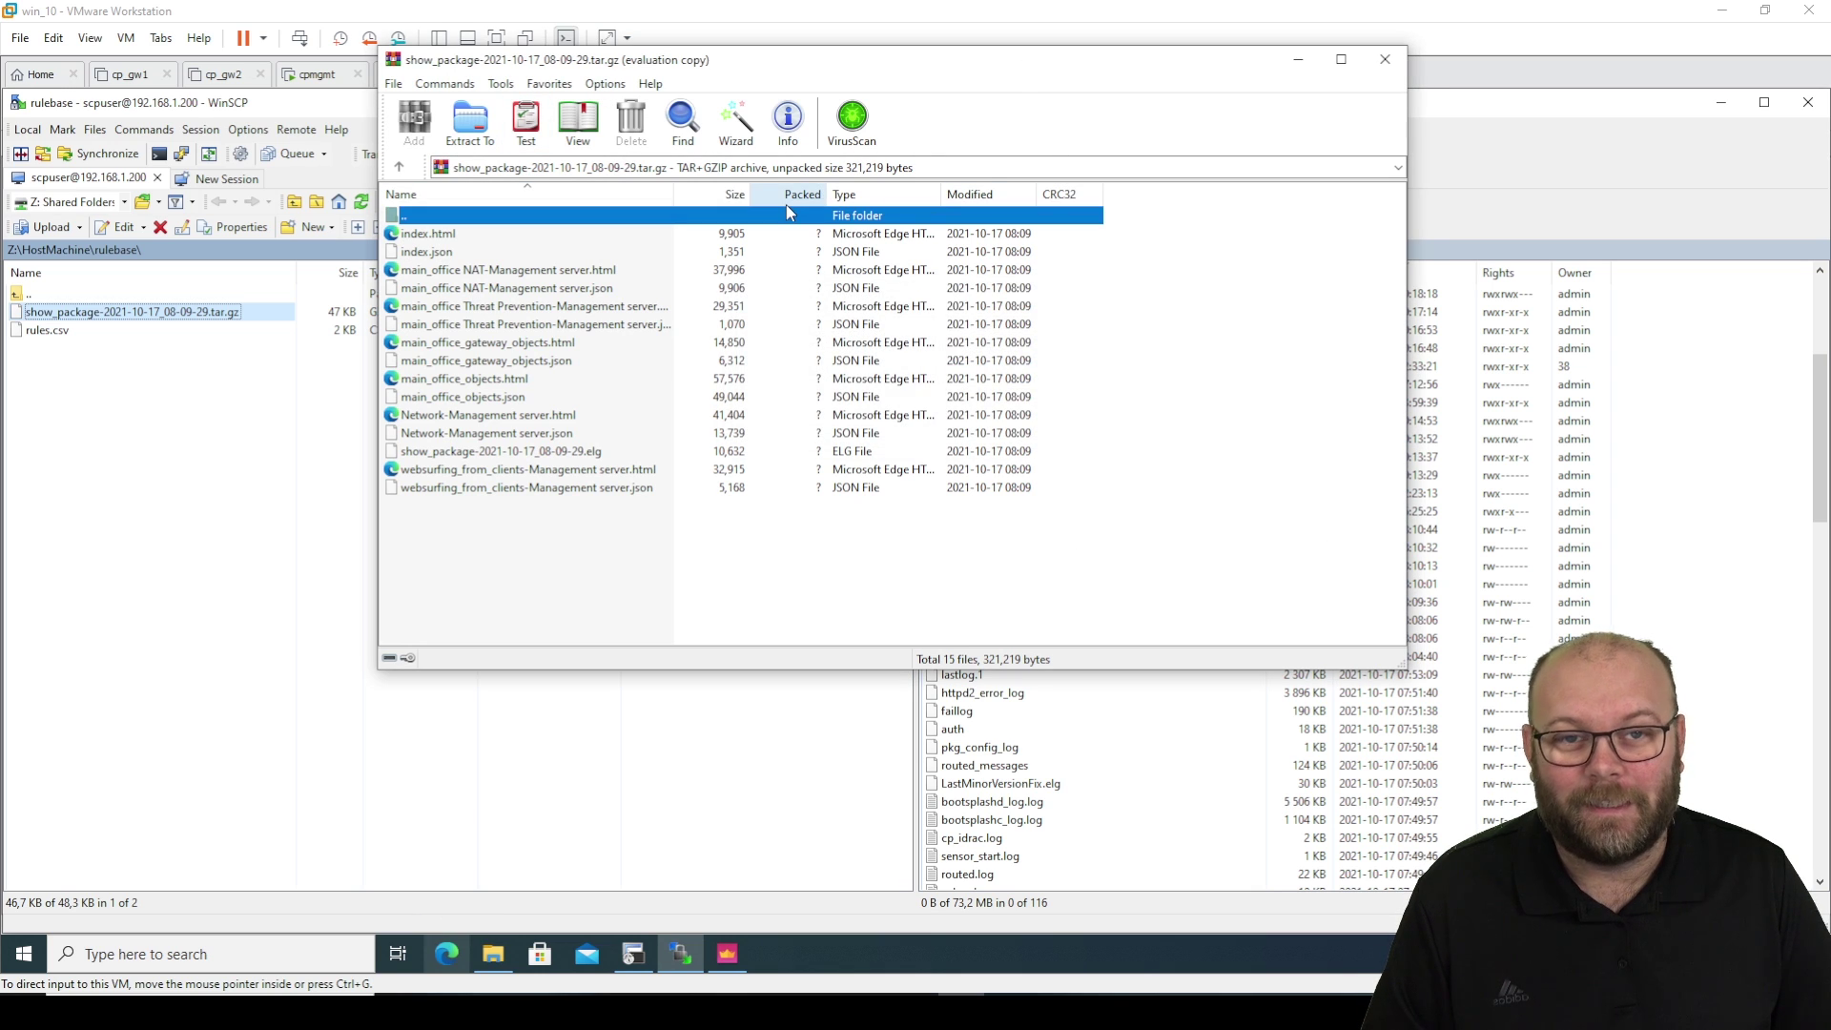
pyautogui.click(485, 131)
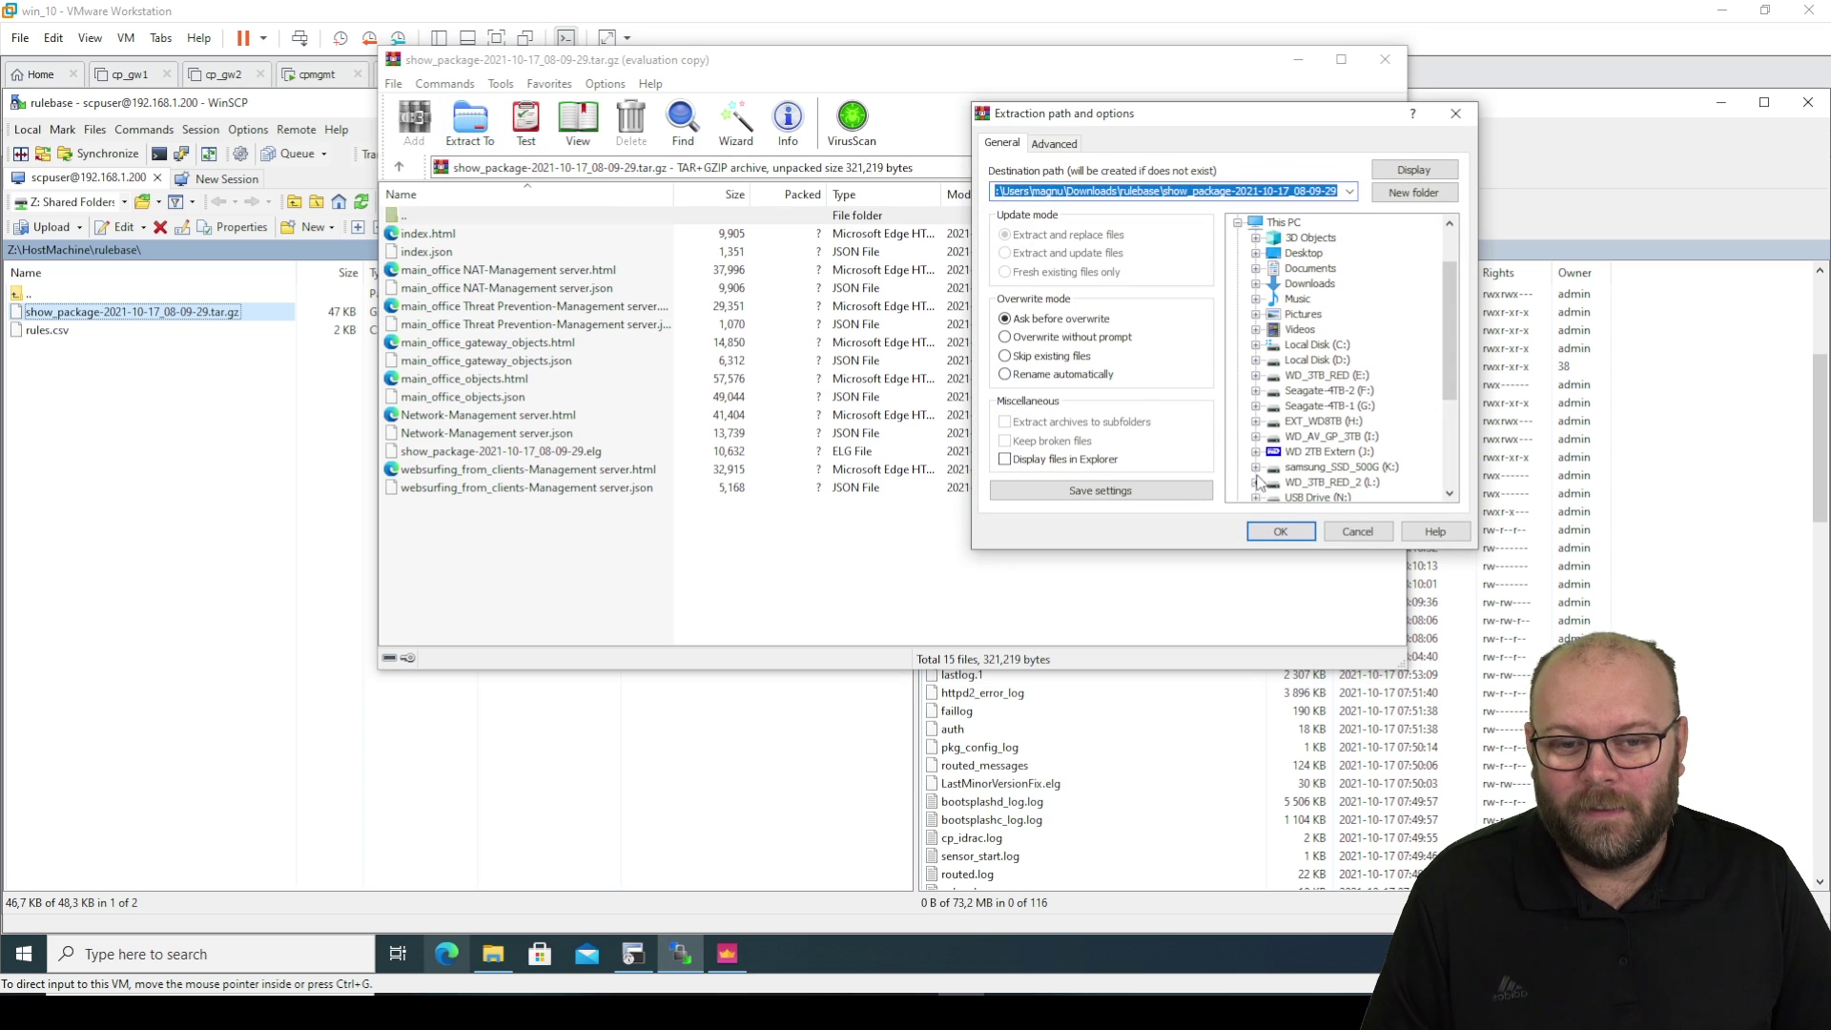
pyautogui.click(1279, 531)
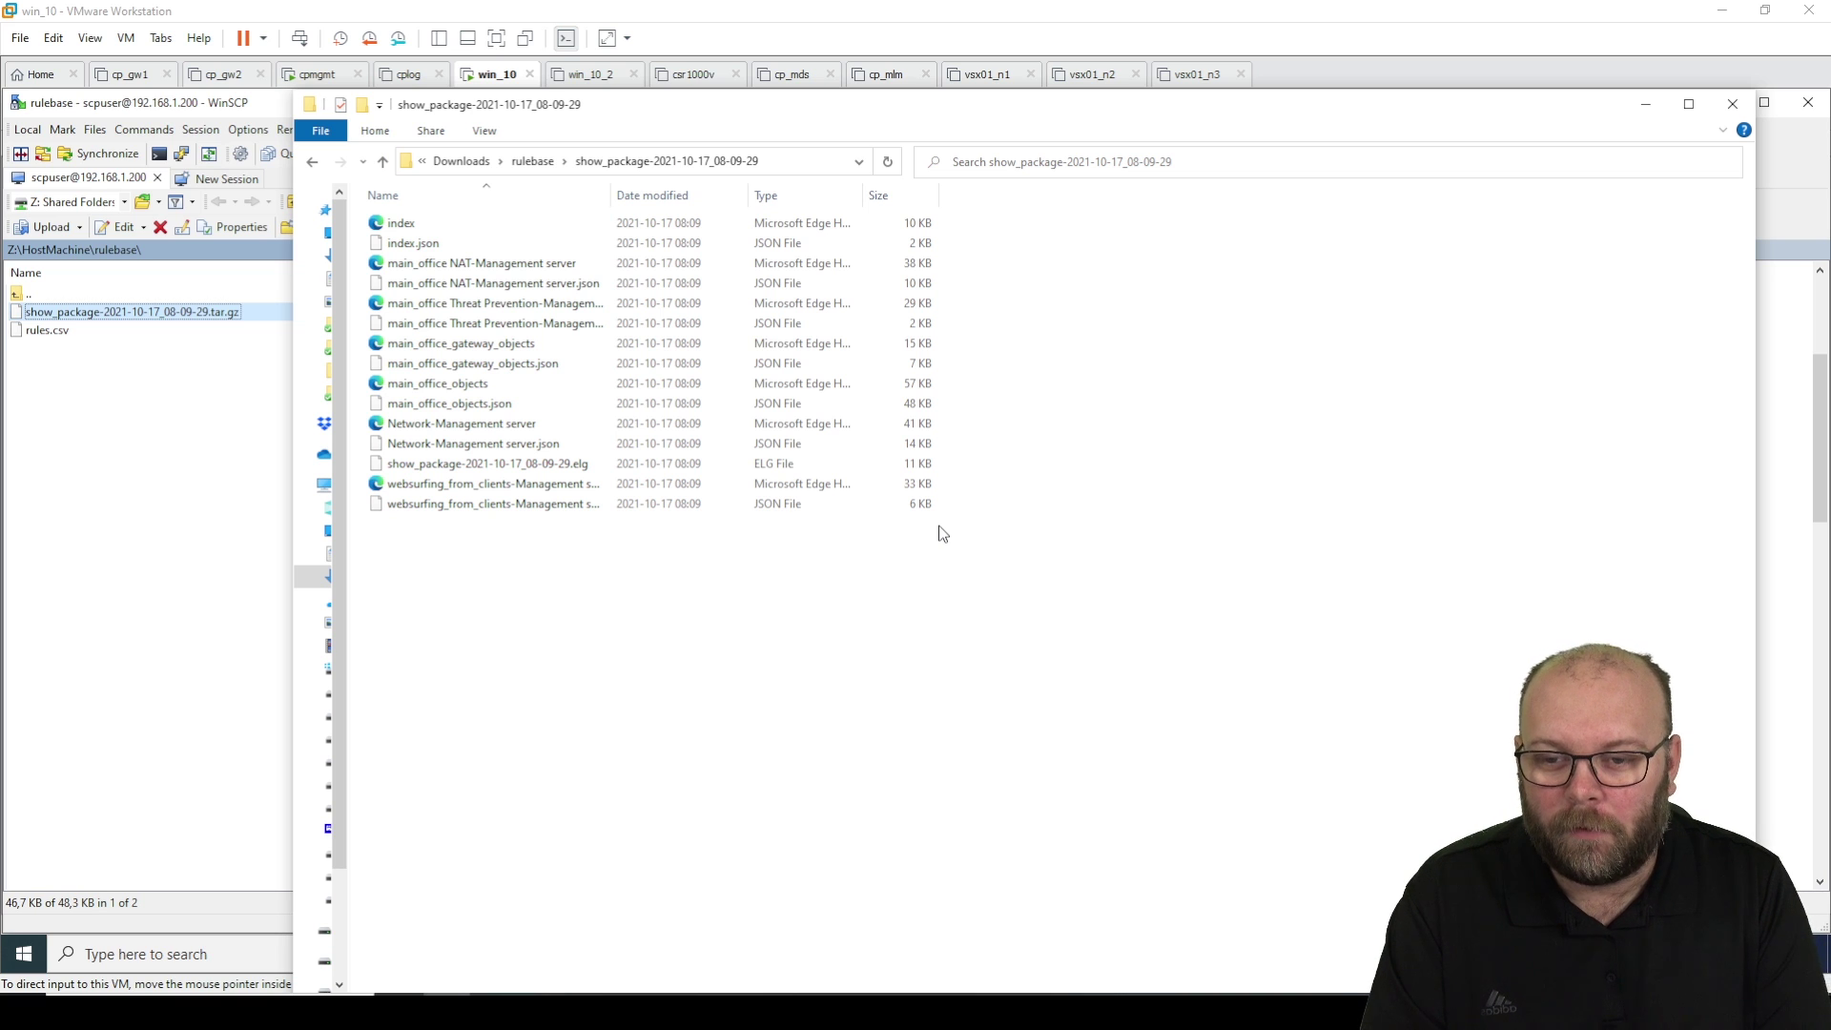
# Open the extracted index.html in Google Chrome to view the main_office package overview.
pyautogui.click(410, 224)
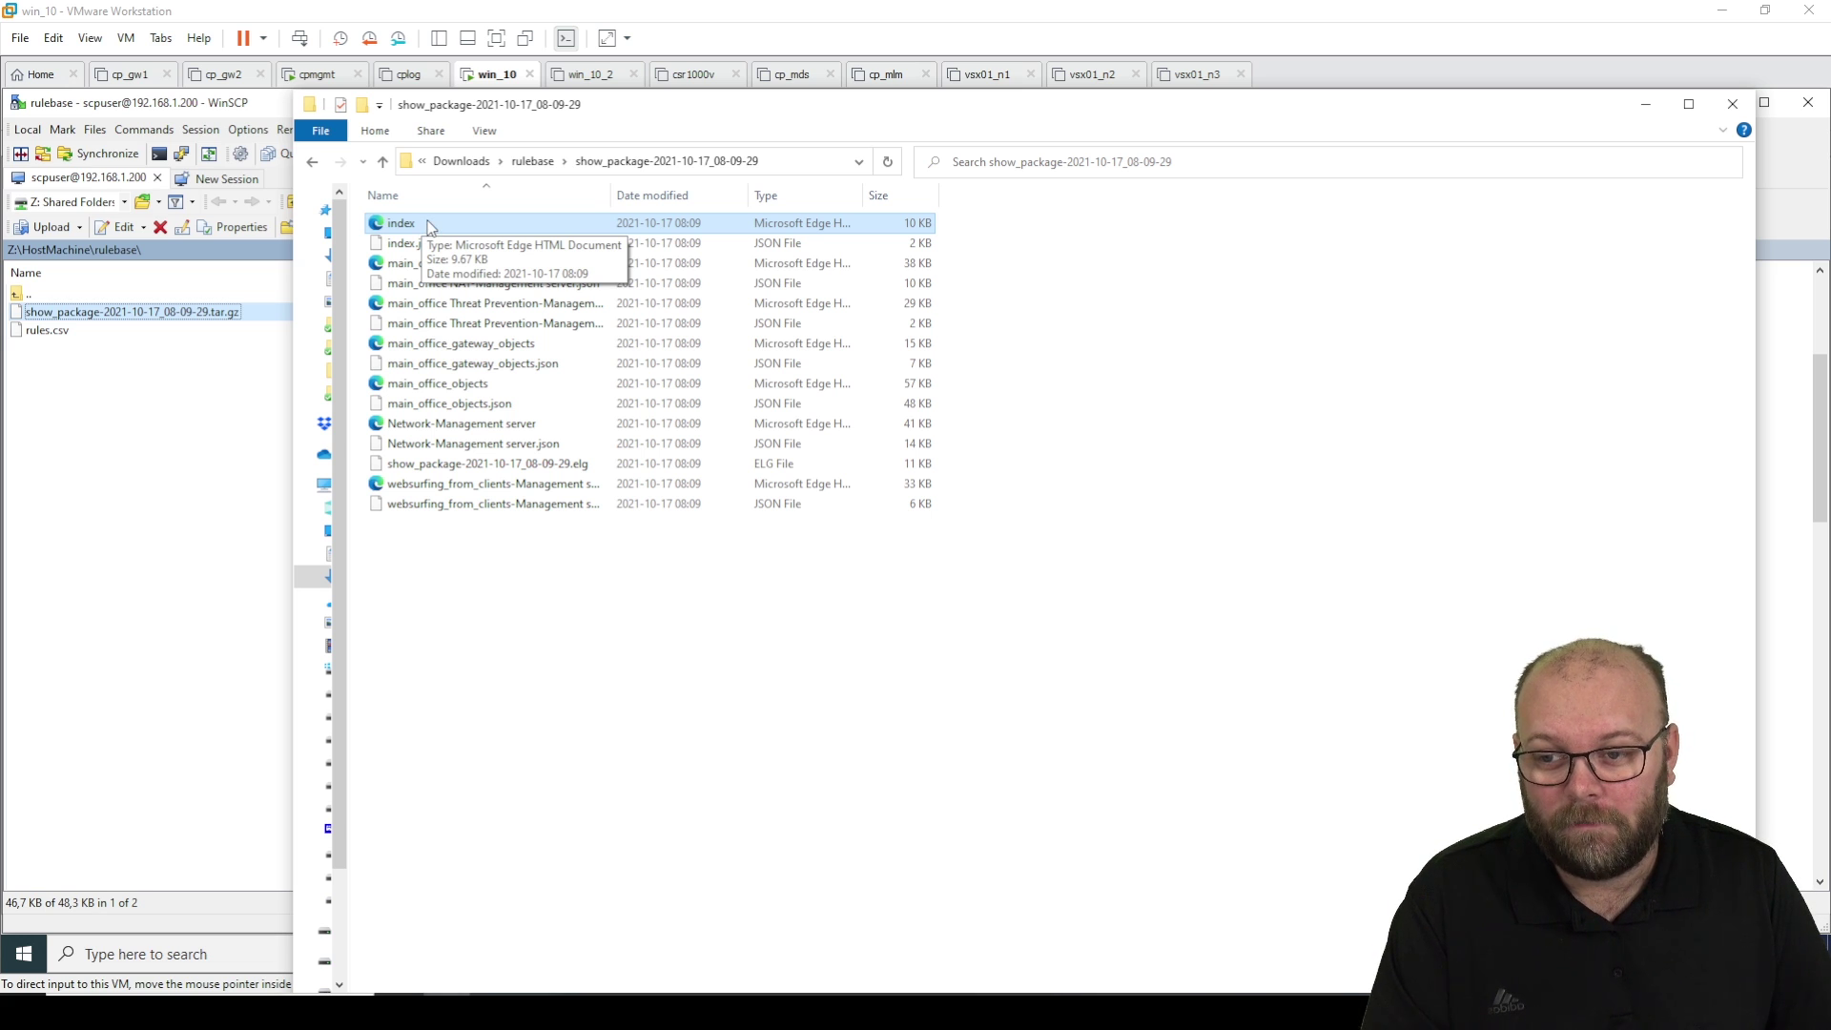
pyautogui.rightClick(429, 226)
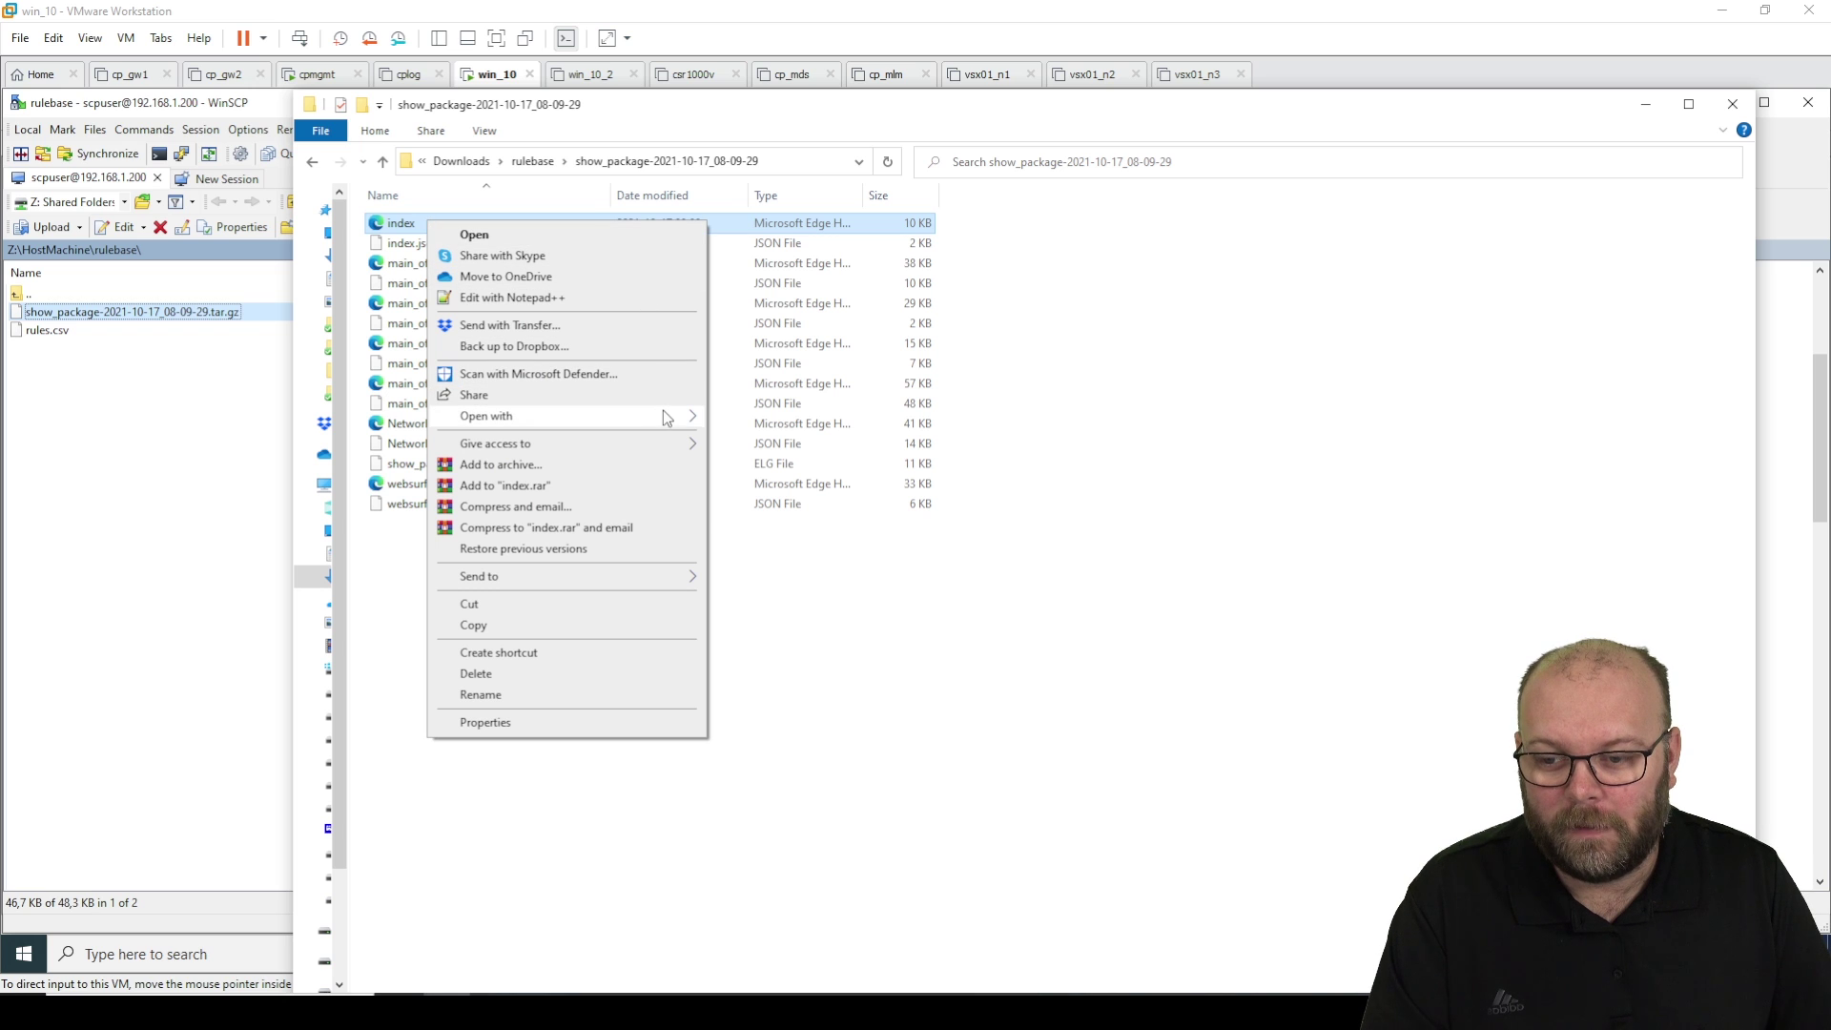
pyautogui.moveTo(668, 417)
pyautogui.click(797, 424)
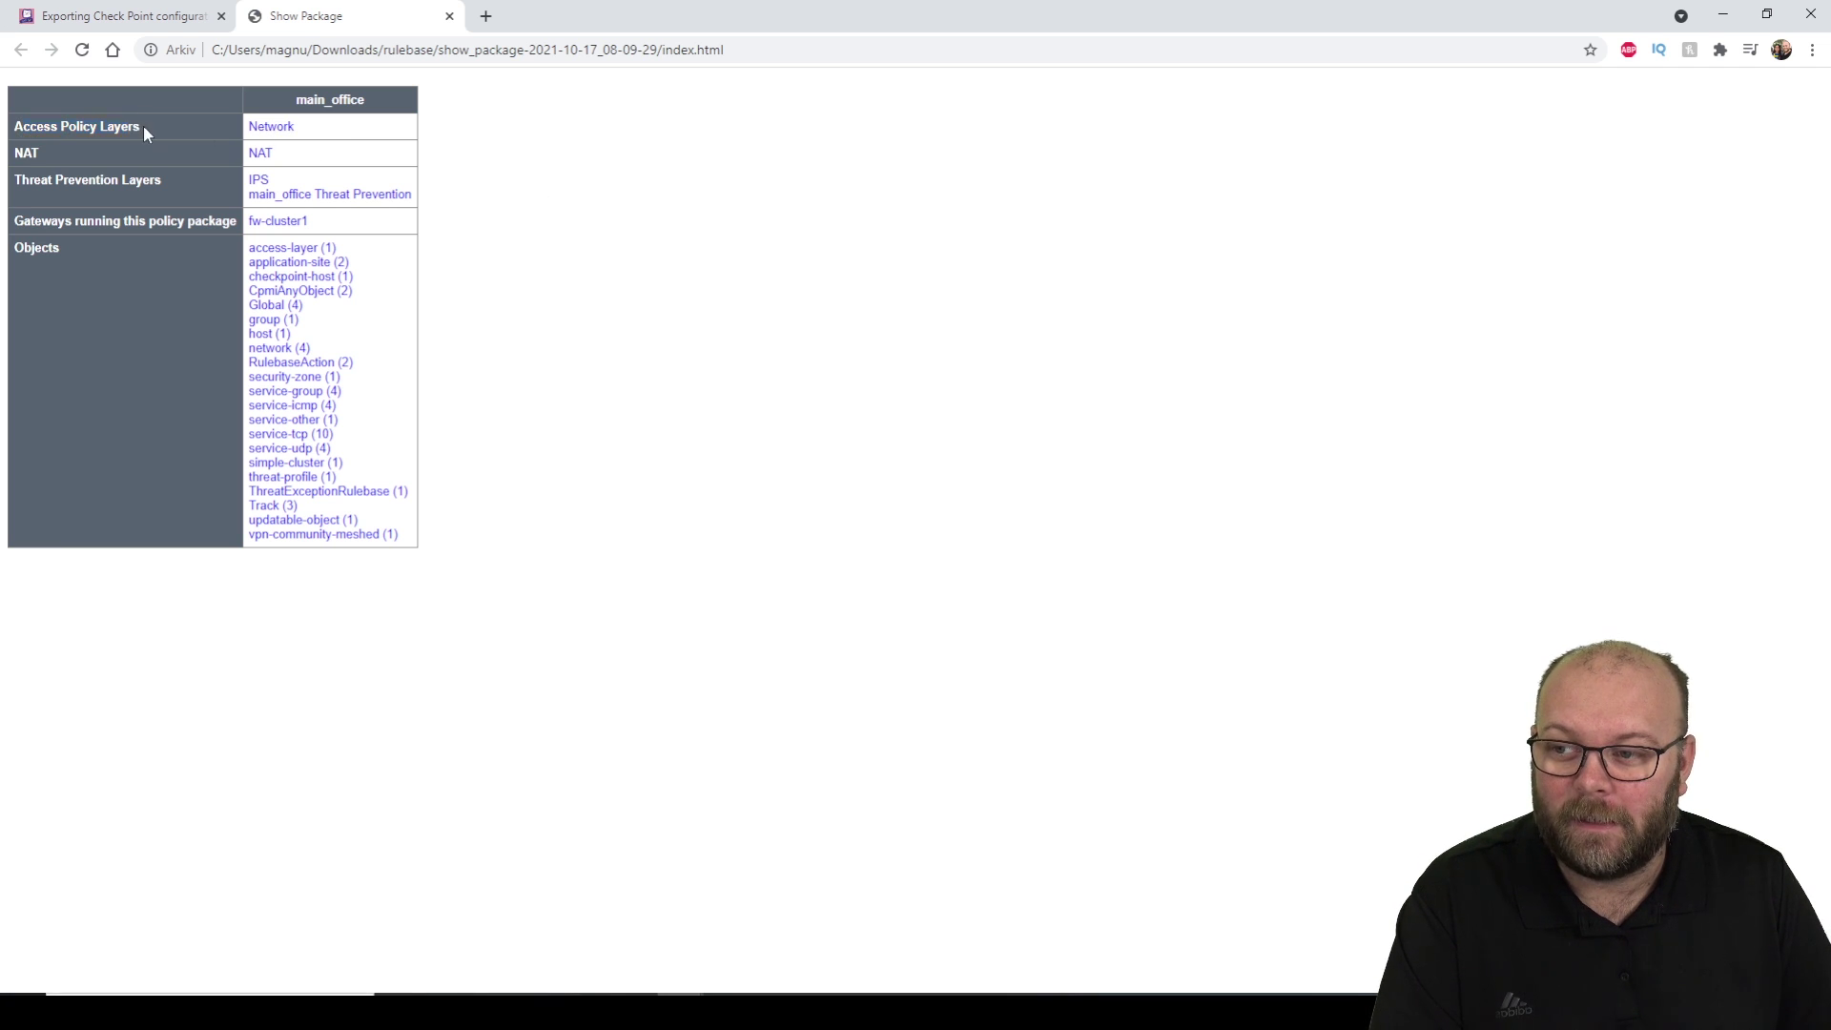
# Open the Network rulebase and Grp_internal_network group details, then highlight websurfing rule 7.
pyautogui.click(282, 128)
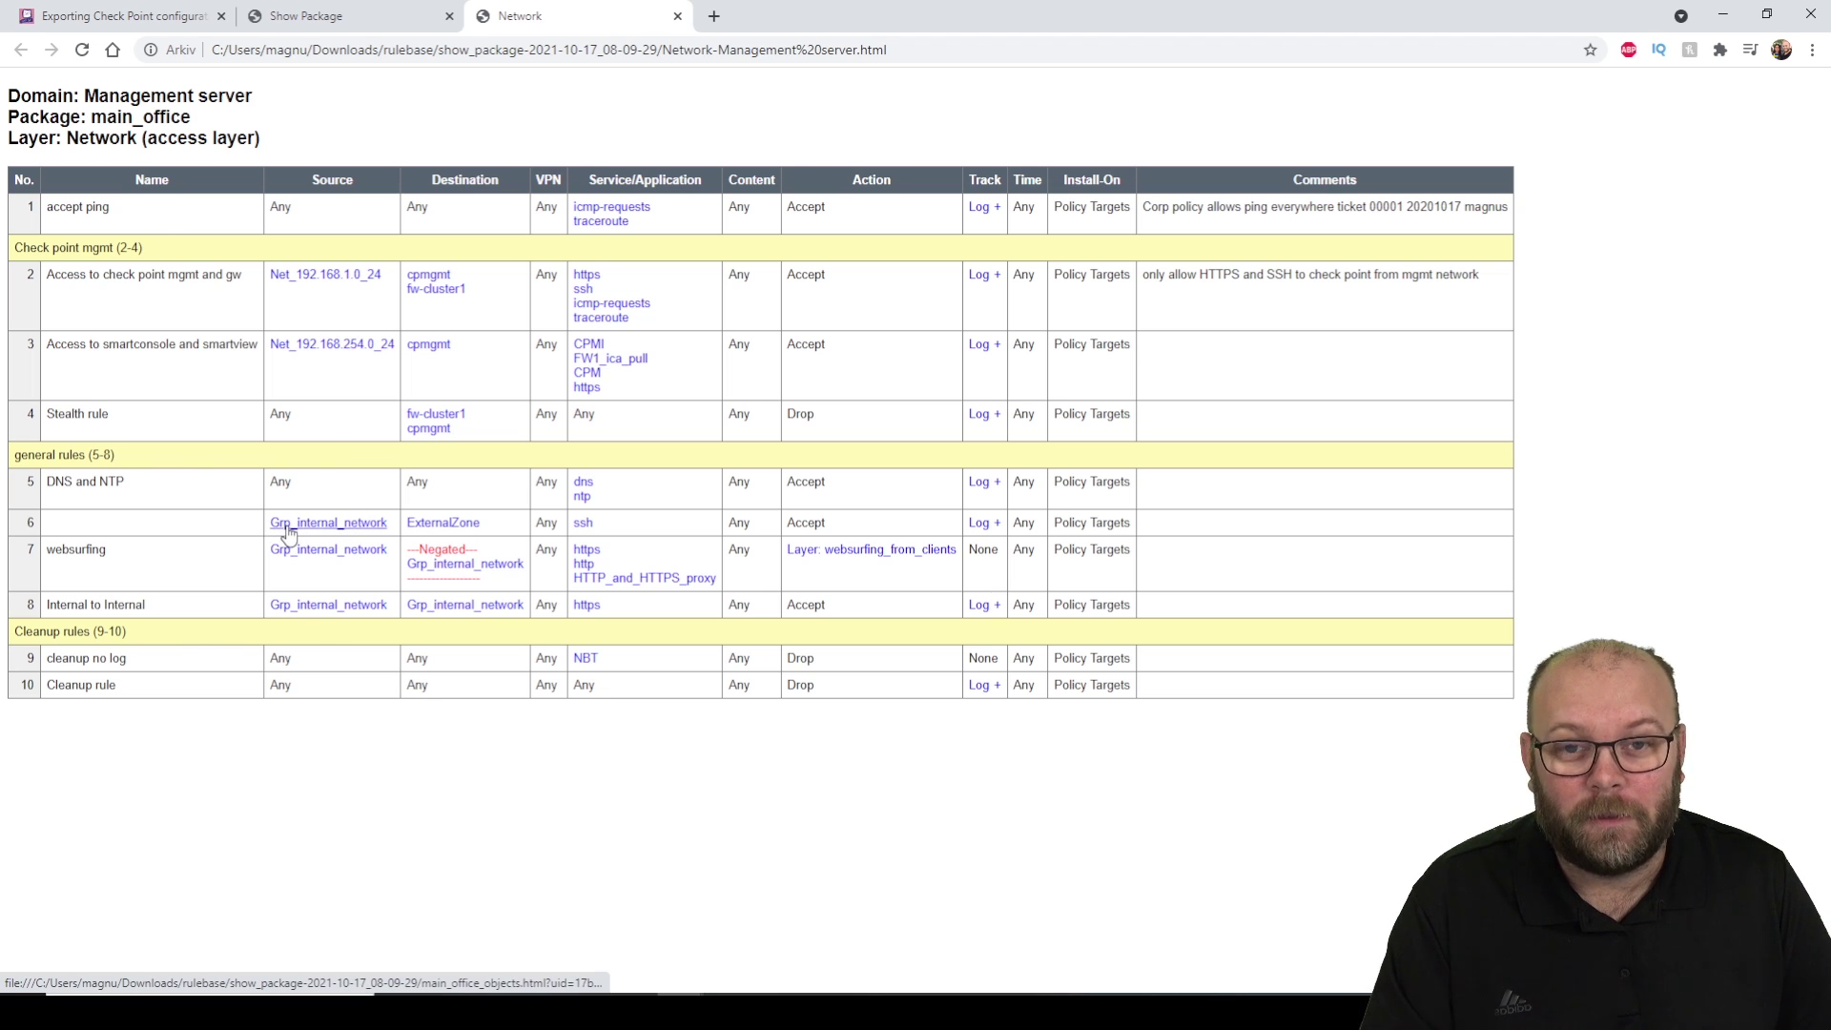
pyautogui.click(288, 531)
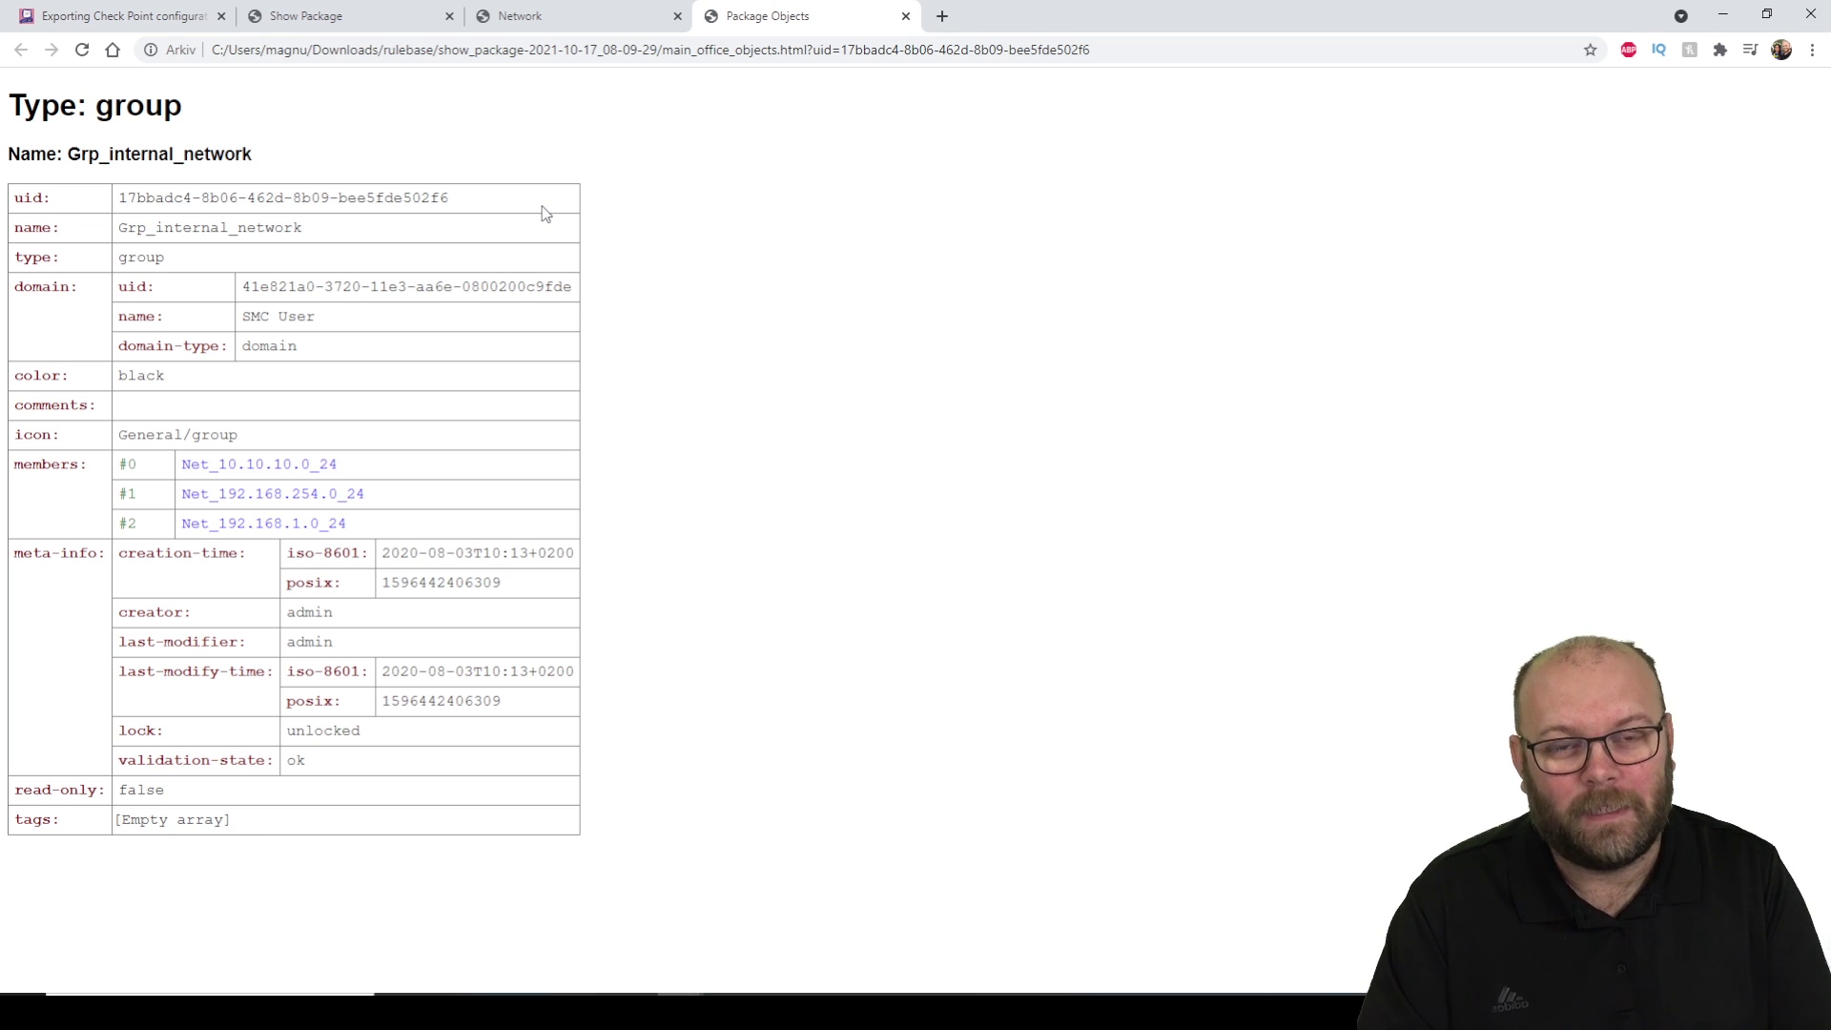
pyautogui.click(551, 19)
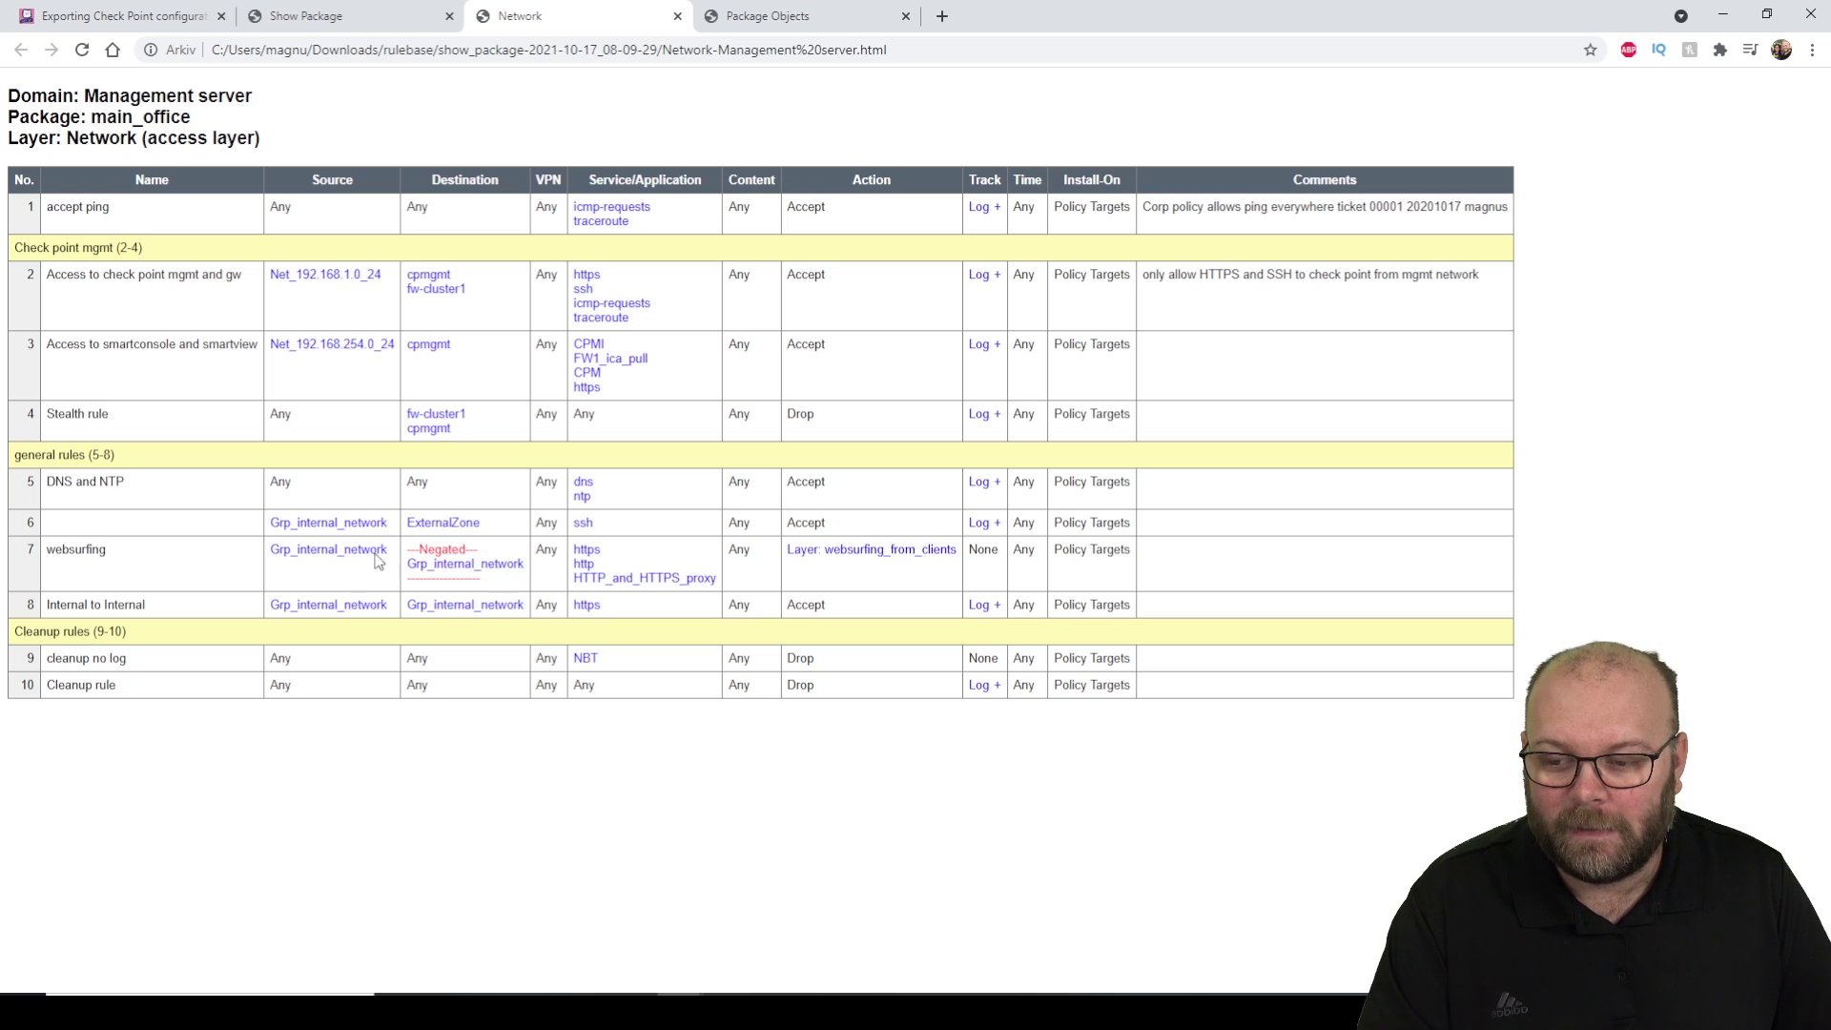
pyautogui.moveTo(27, 551); pyautogui.dragTo(1235, 553)
pyautogui.click(1116, 562)
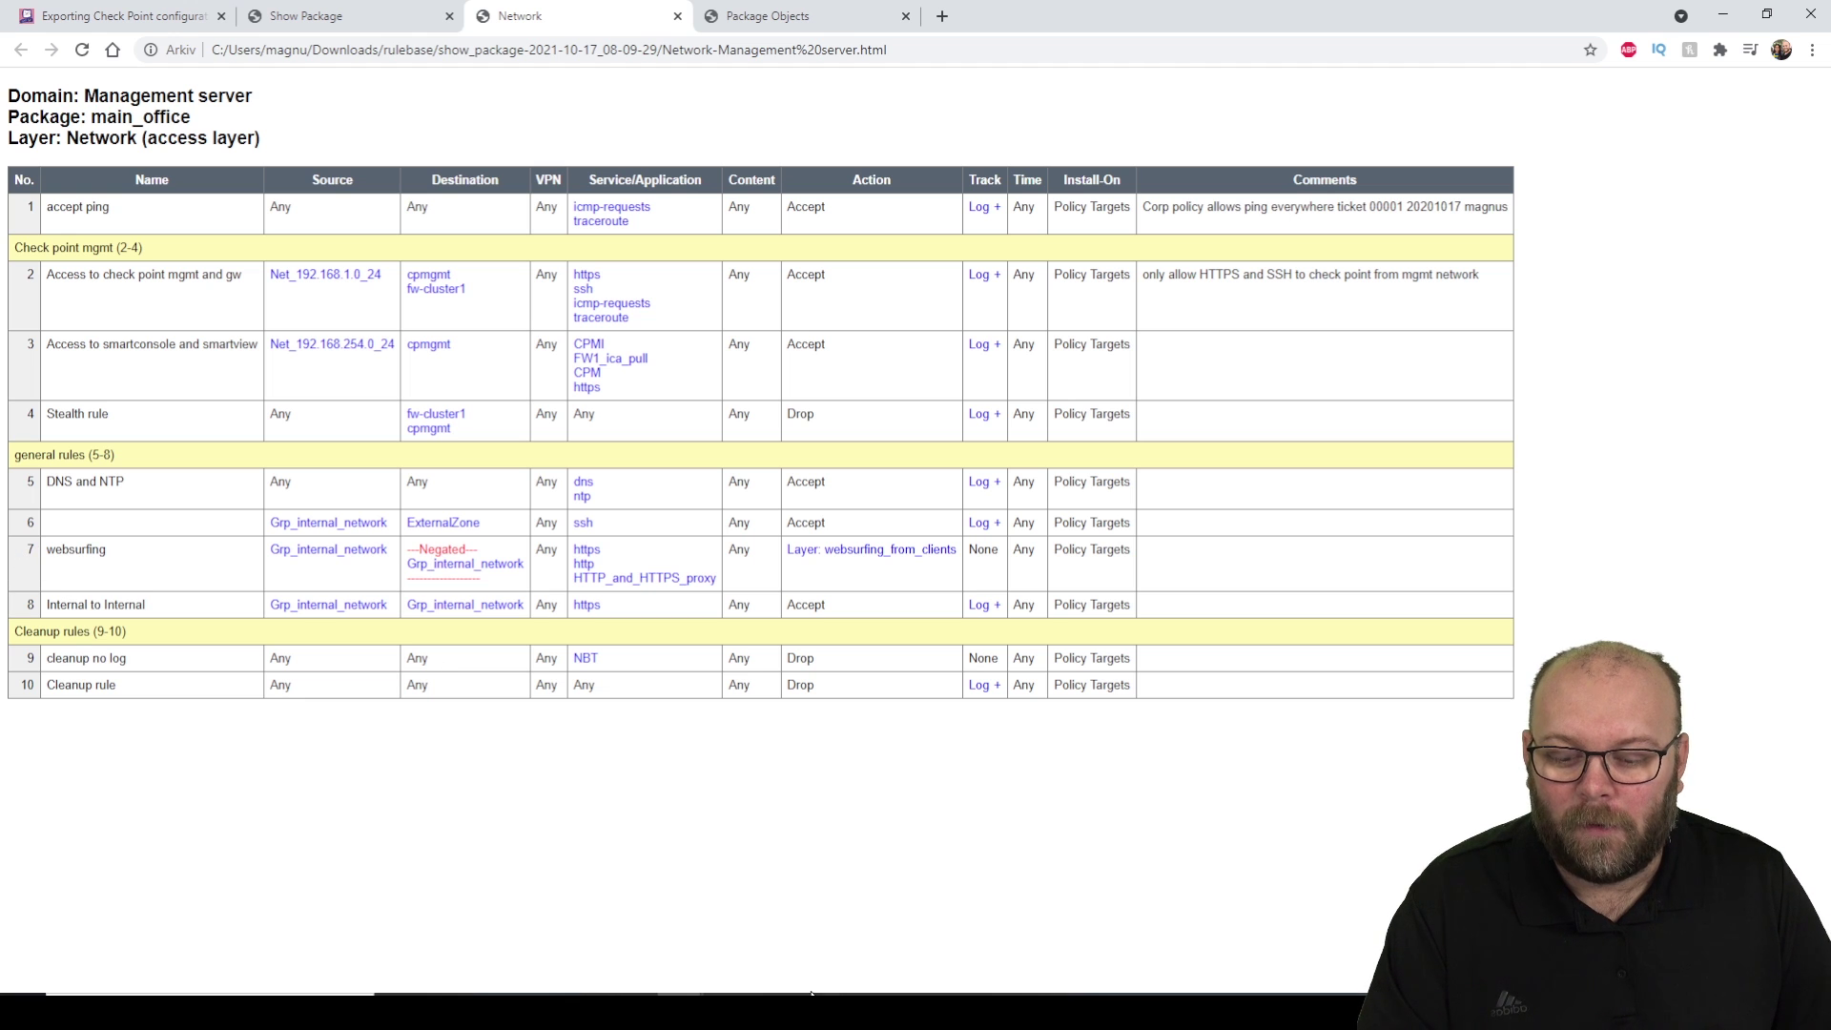
# Expand websurfing rule 7's inline sub-rules in SmartConsole, then return to Chrome's Network rulebase.
pyautogui.moveTo(623, 918)
pyautogui.click(740, 916)
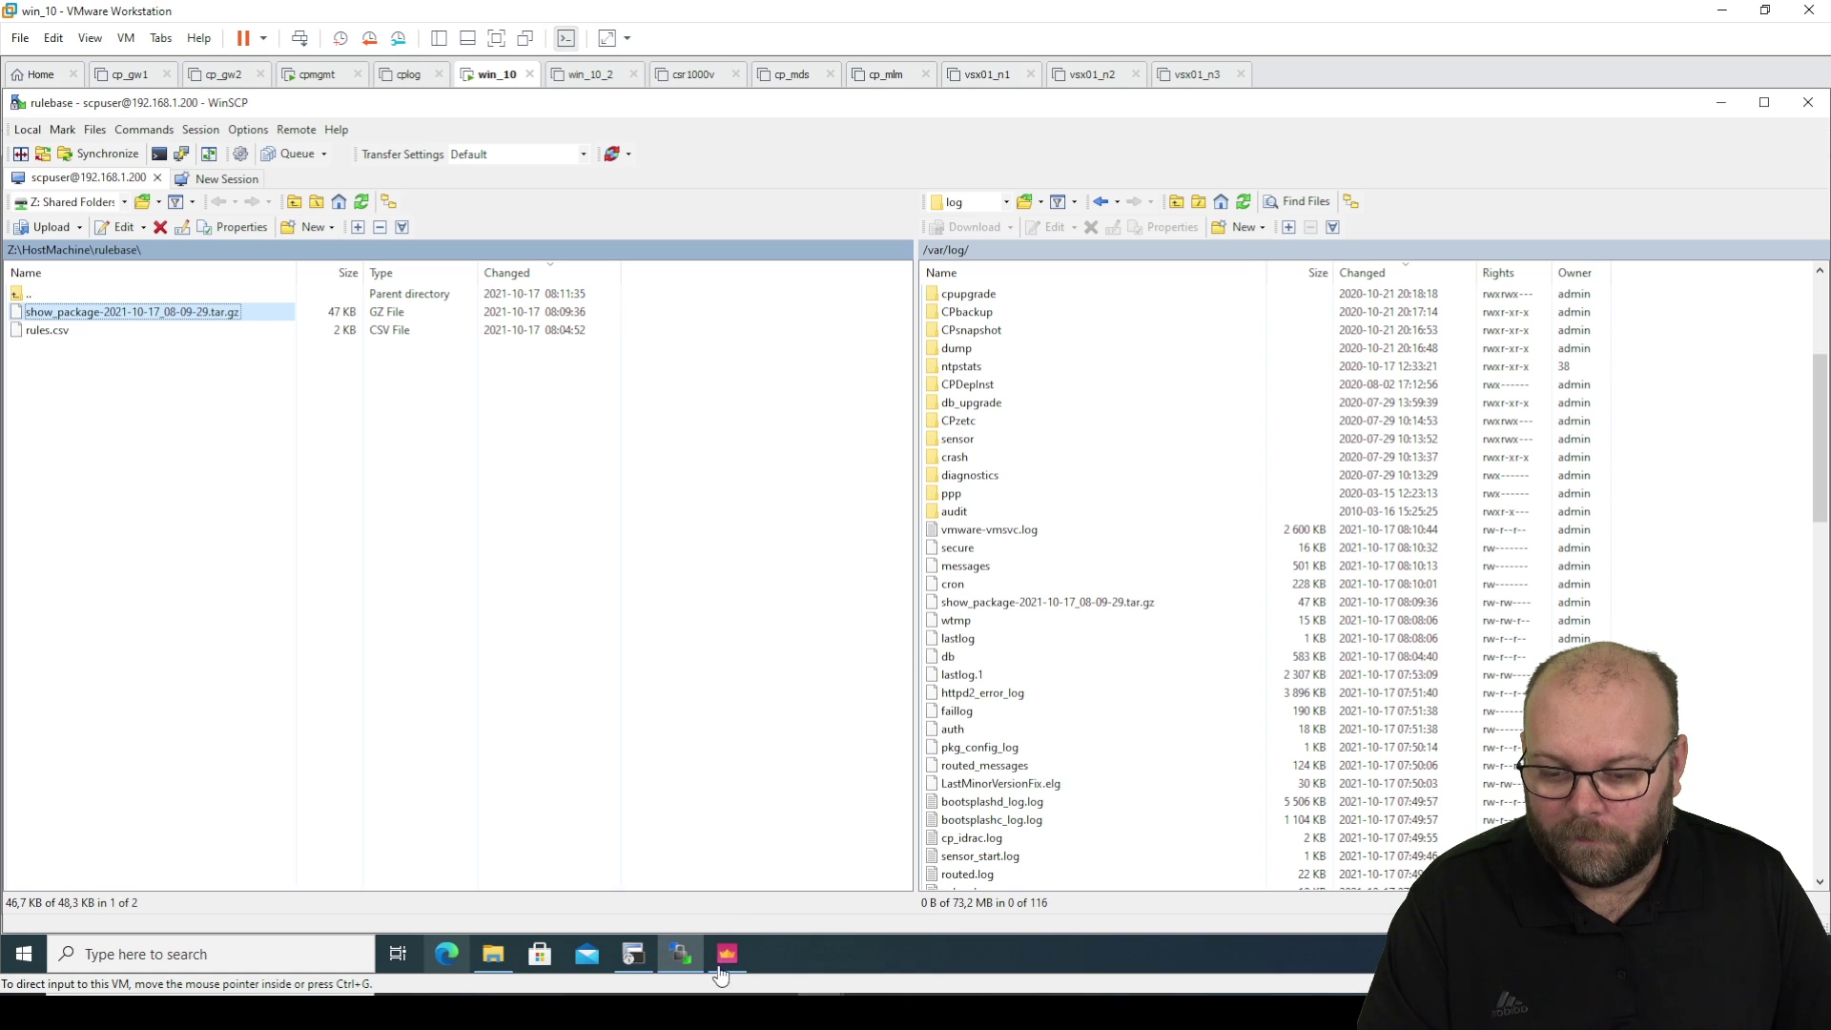
pyautogui.click(730, 958)
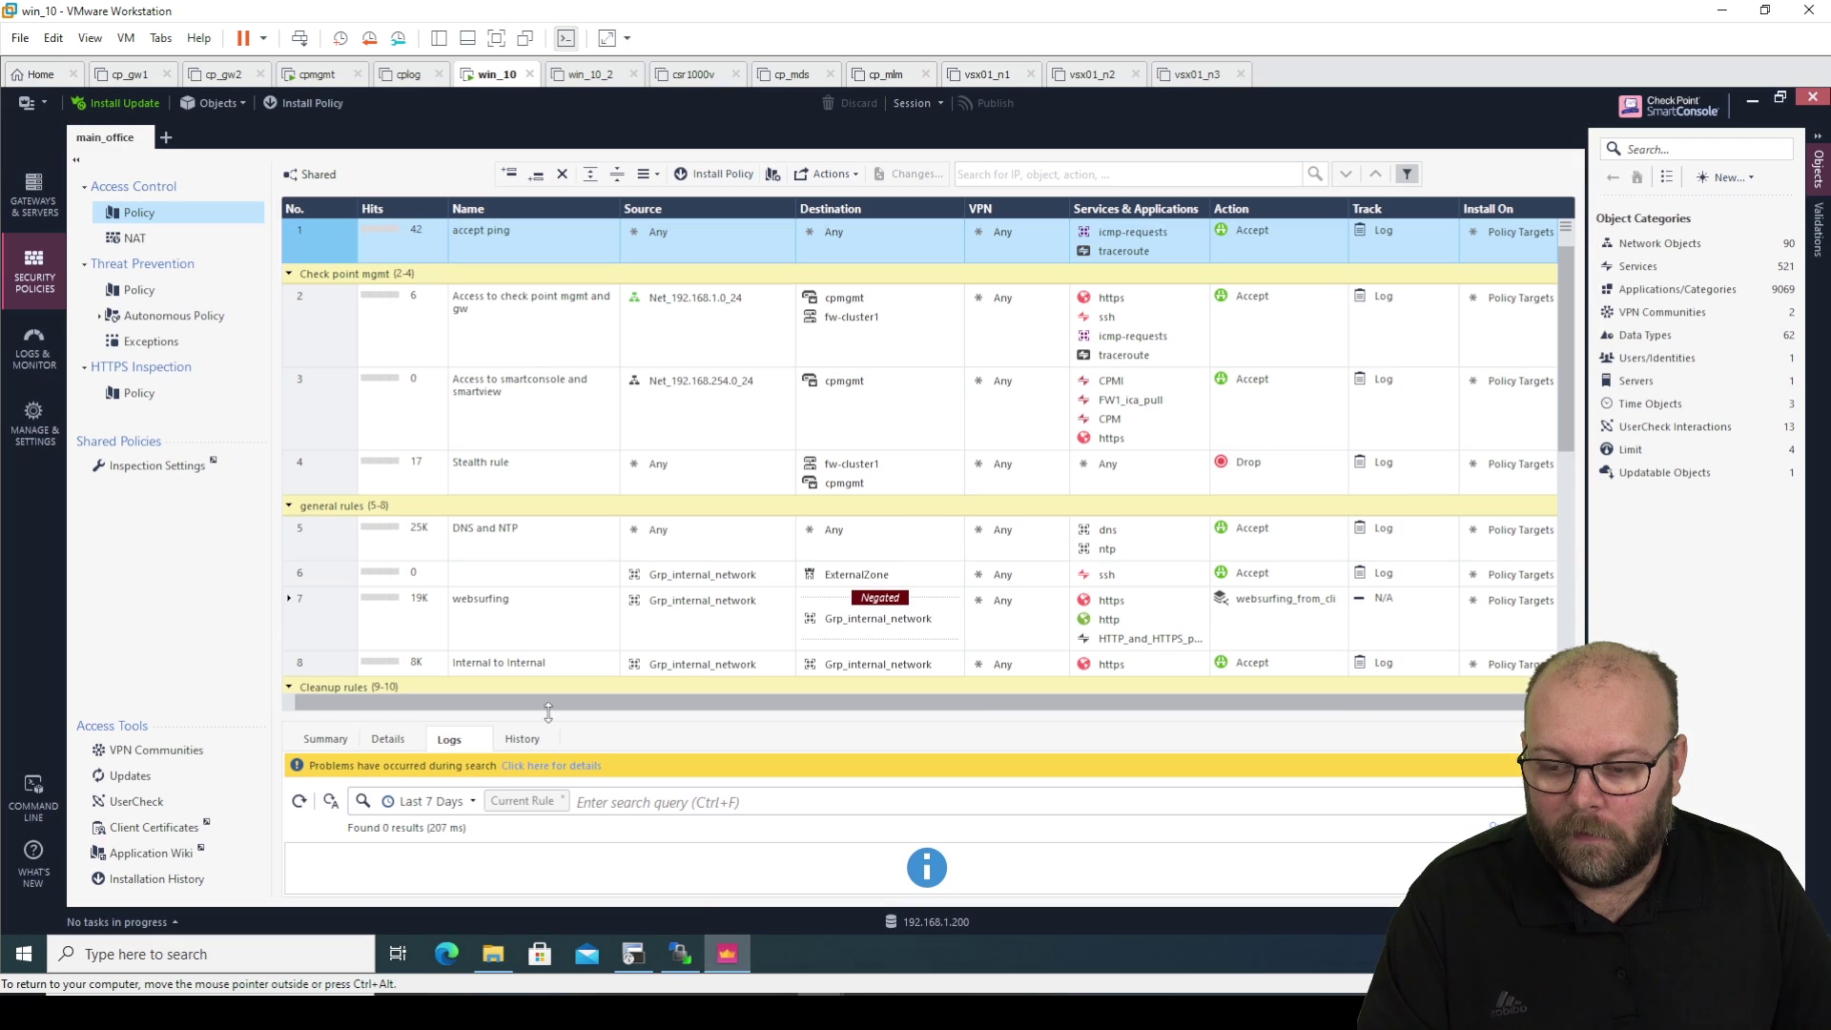
pyautogui.click(291, 606)
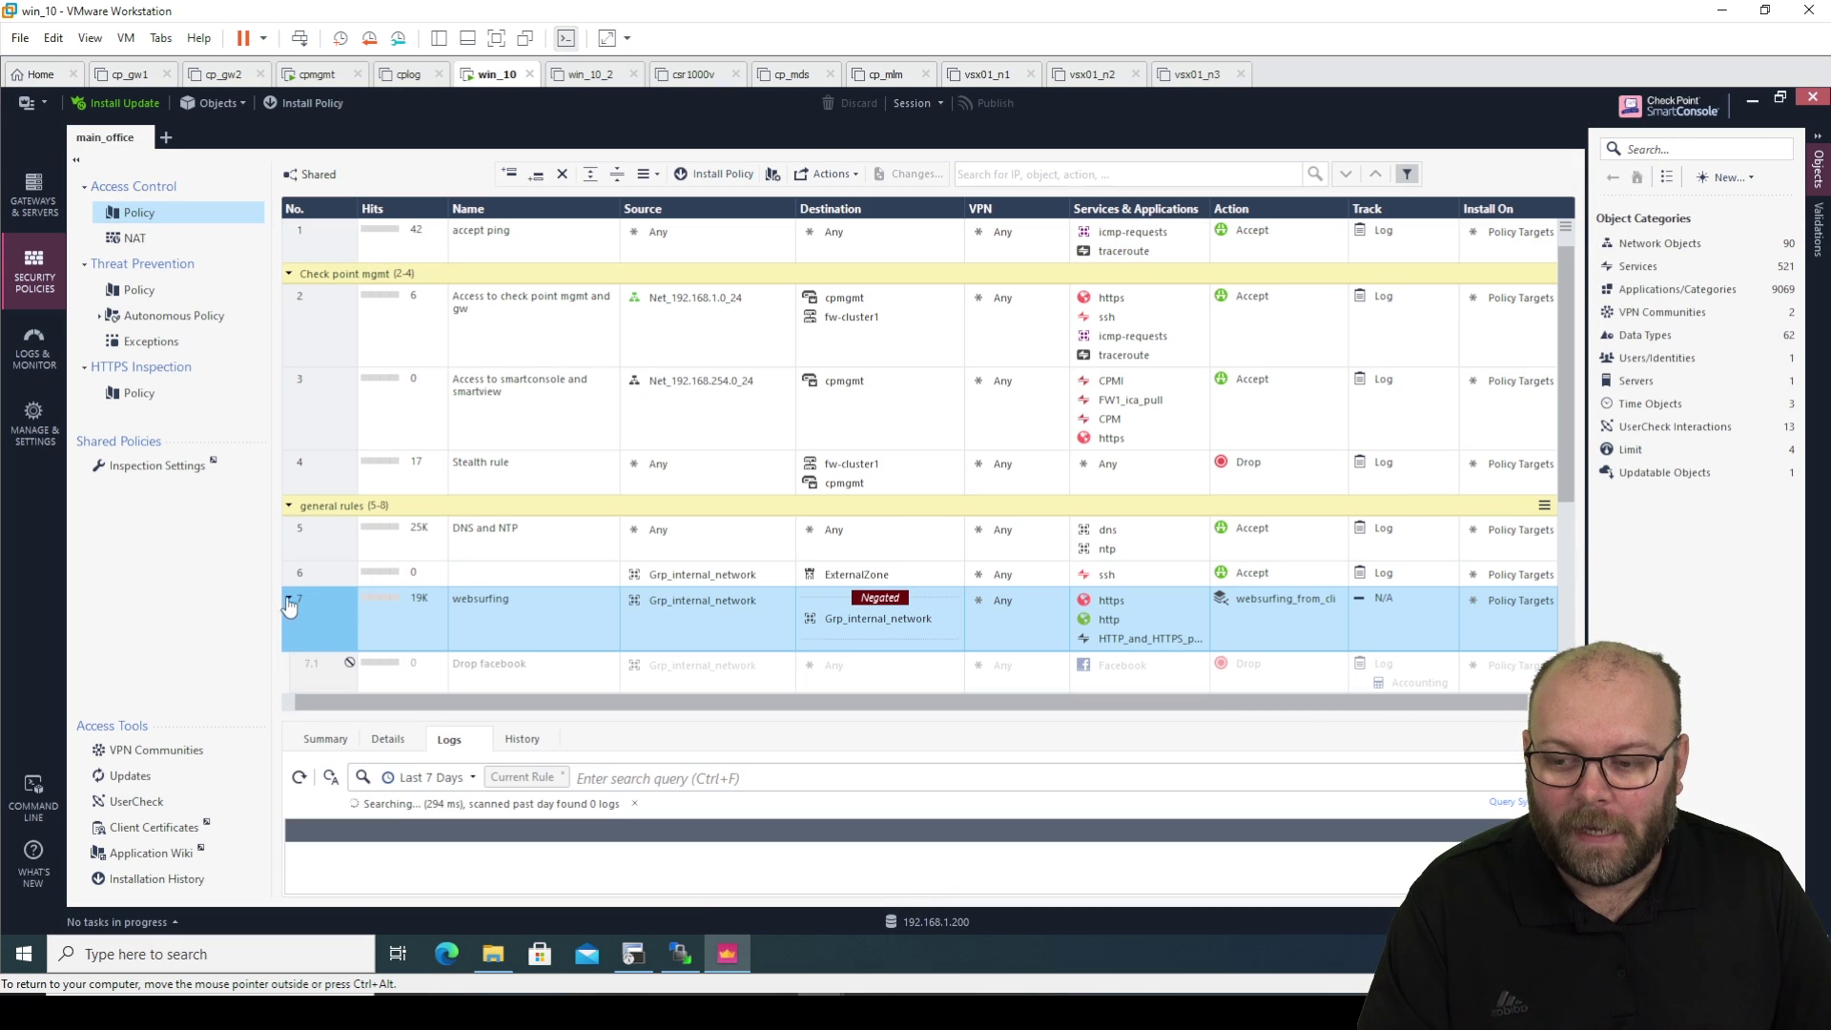
pyautogui.click(290, 600)
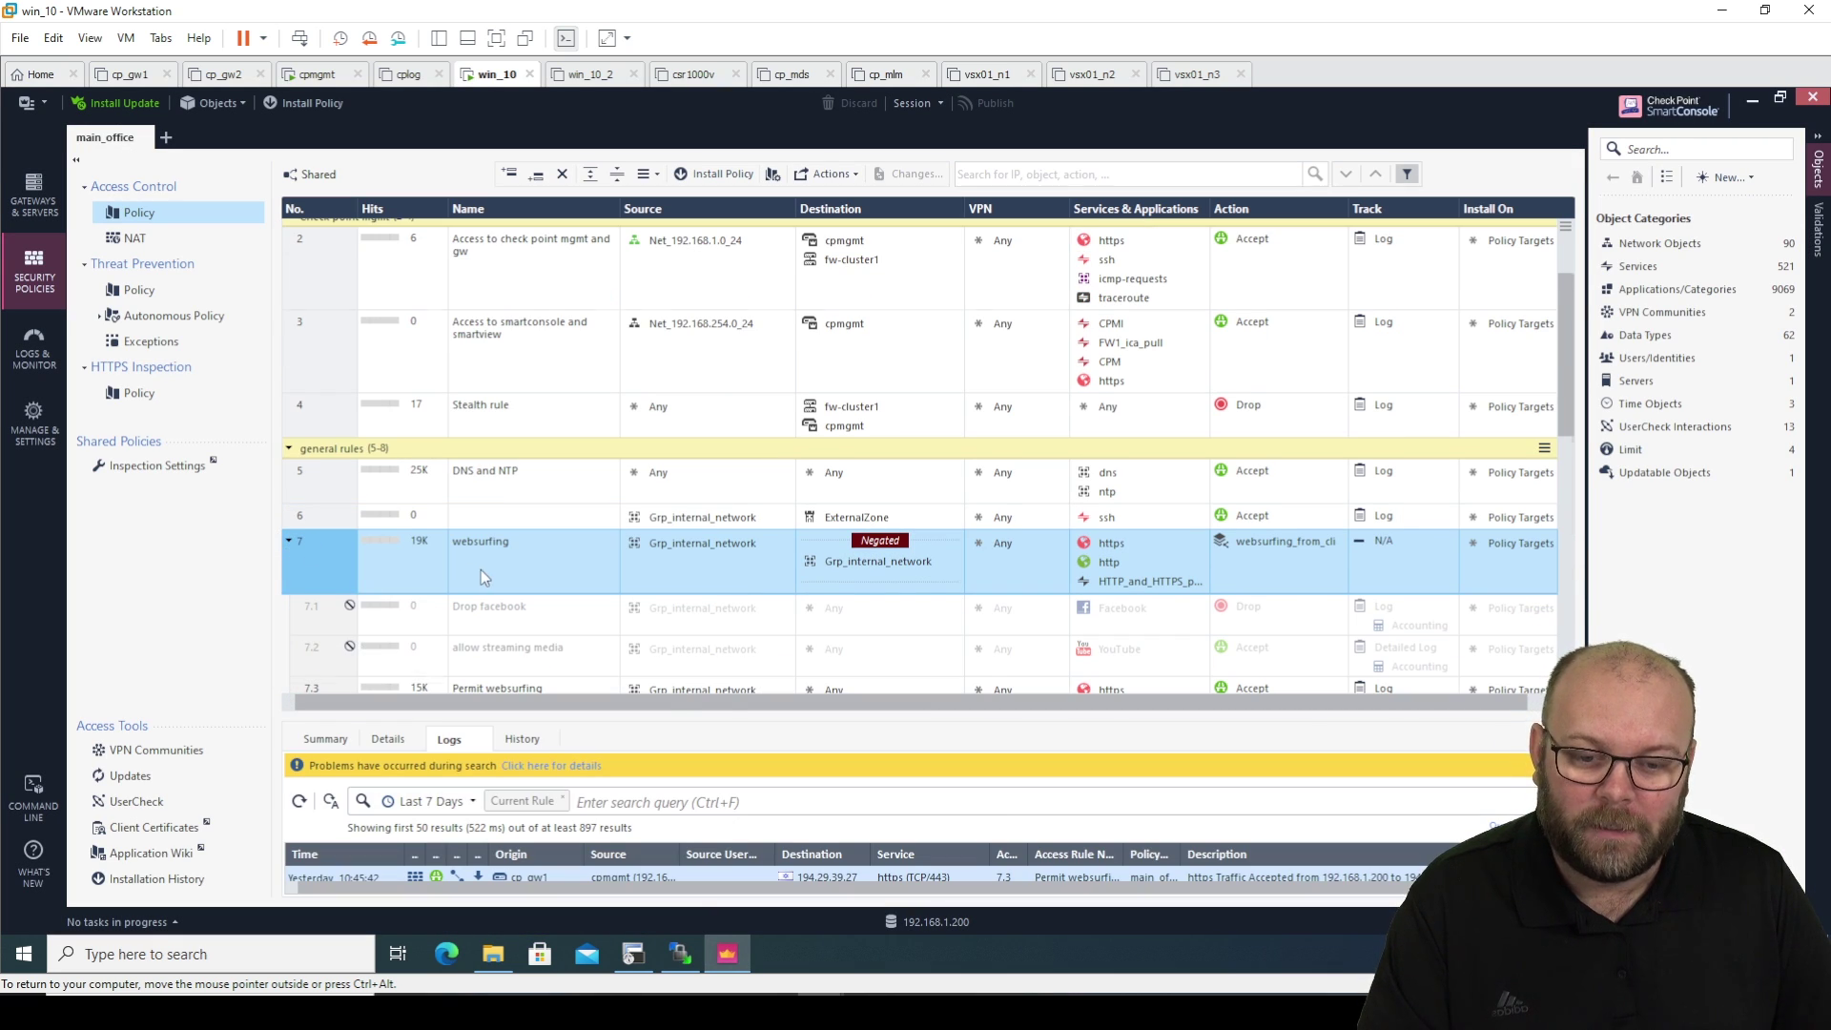
pyautogui.scroll(-3, 480, 569)
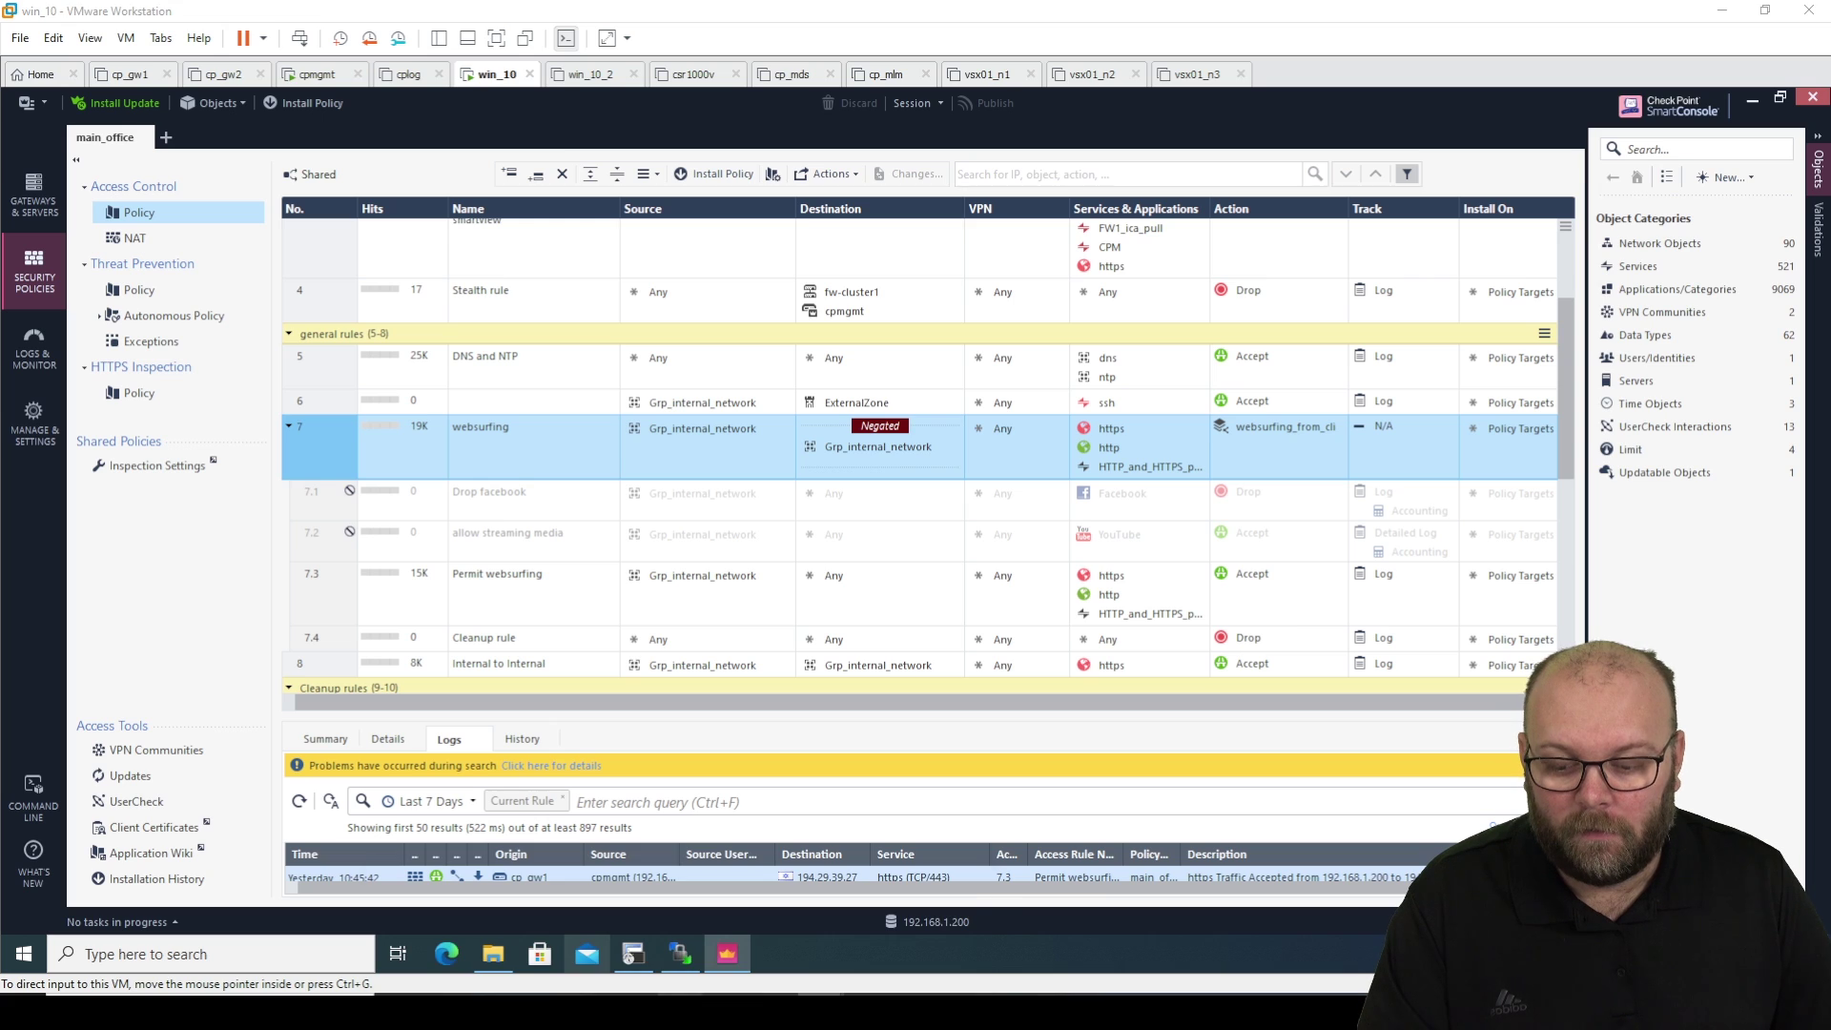
pyautogui.moveTo(727, 1013)
pyautogui.click(870, 935)
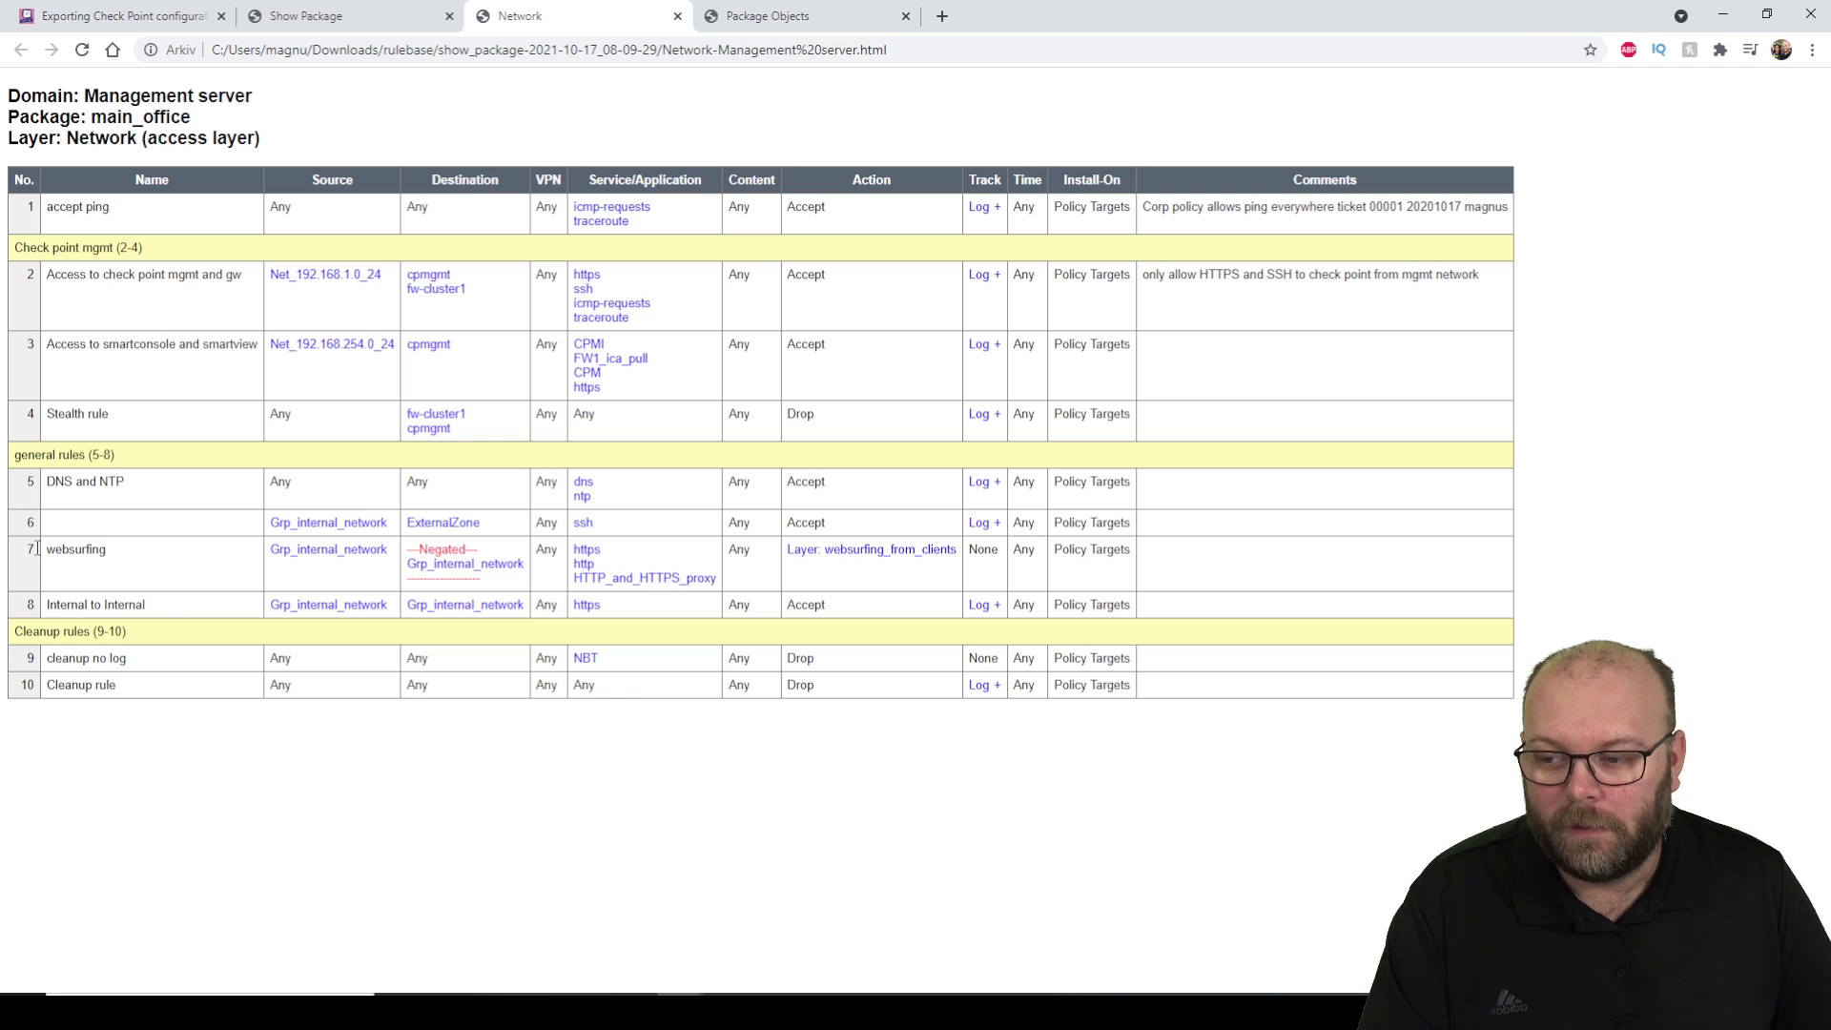
# Open the websurfing_from_clients layer rules from rule 7's Layer action link.
pyautogui.moveTo(38, 549); pyautogui.dragTo(701, 557)
pyautogui.click(870, 585)
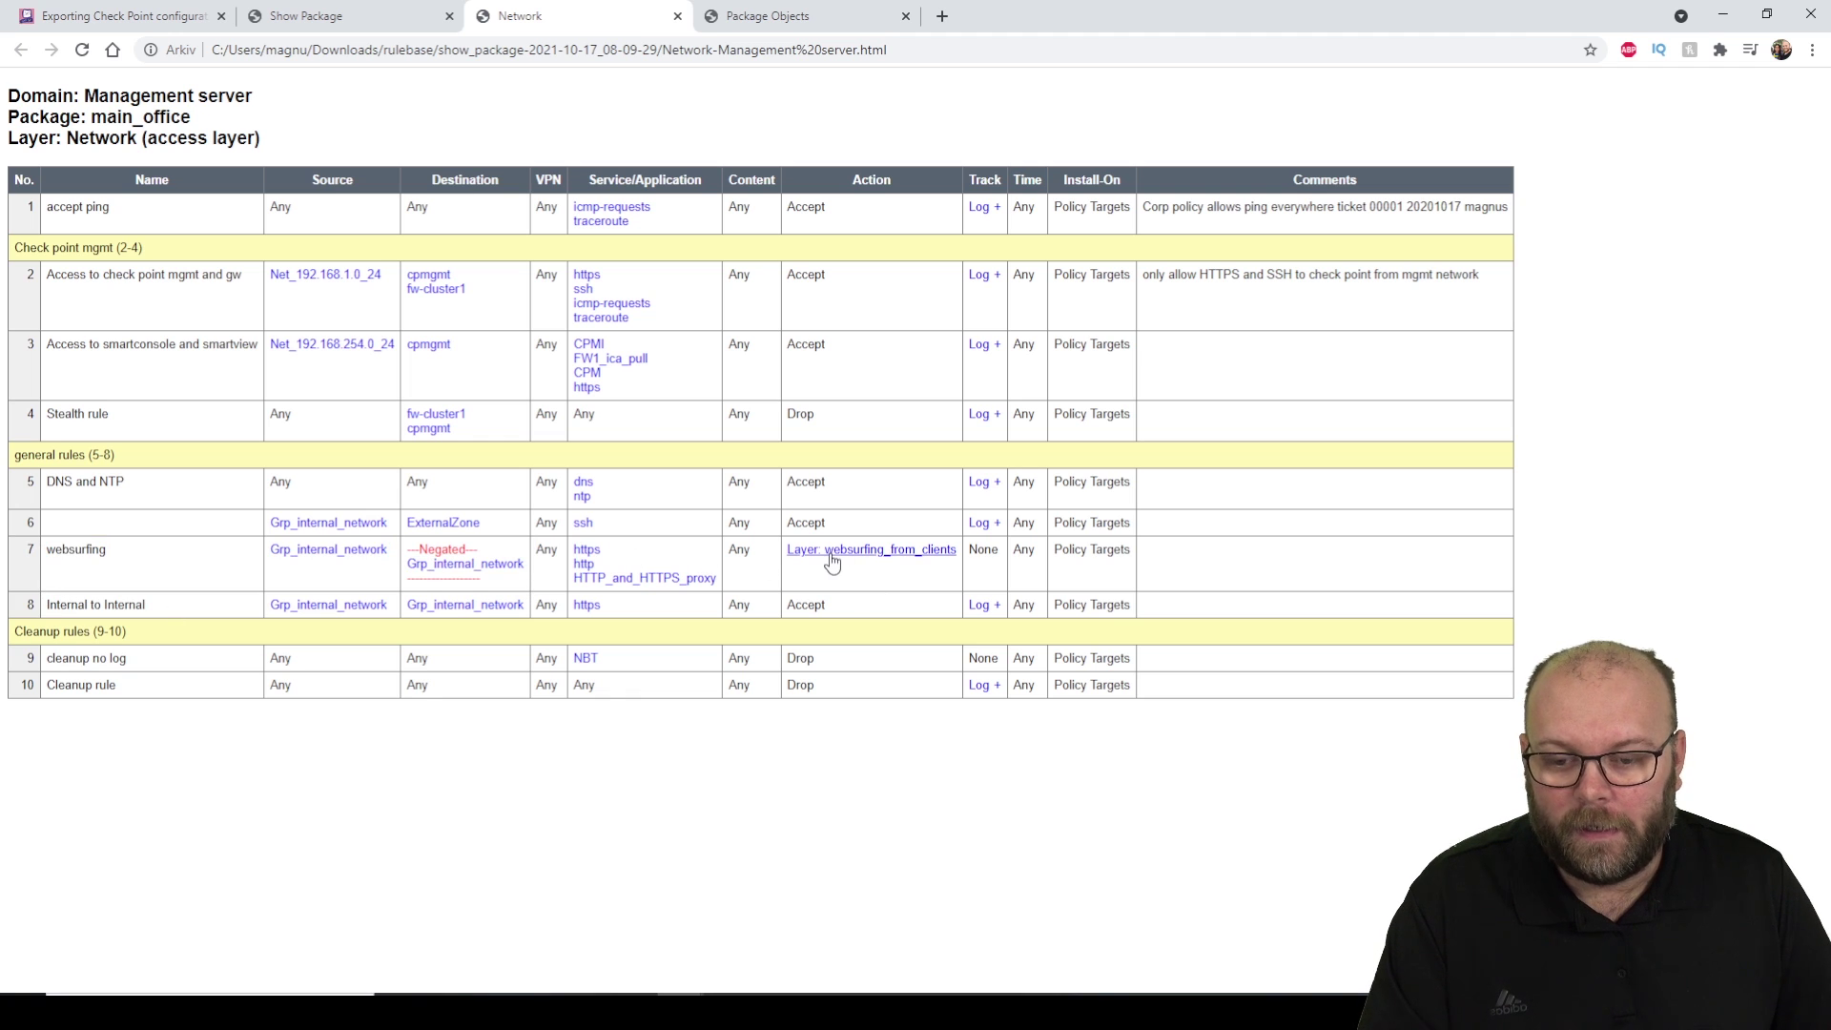
pyautogui.click(831, 559)
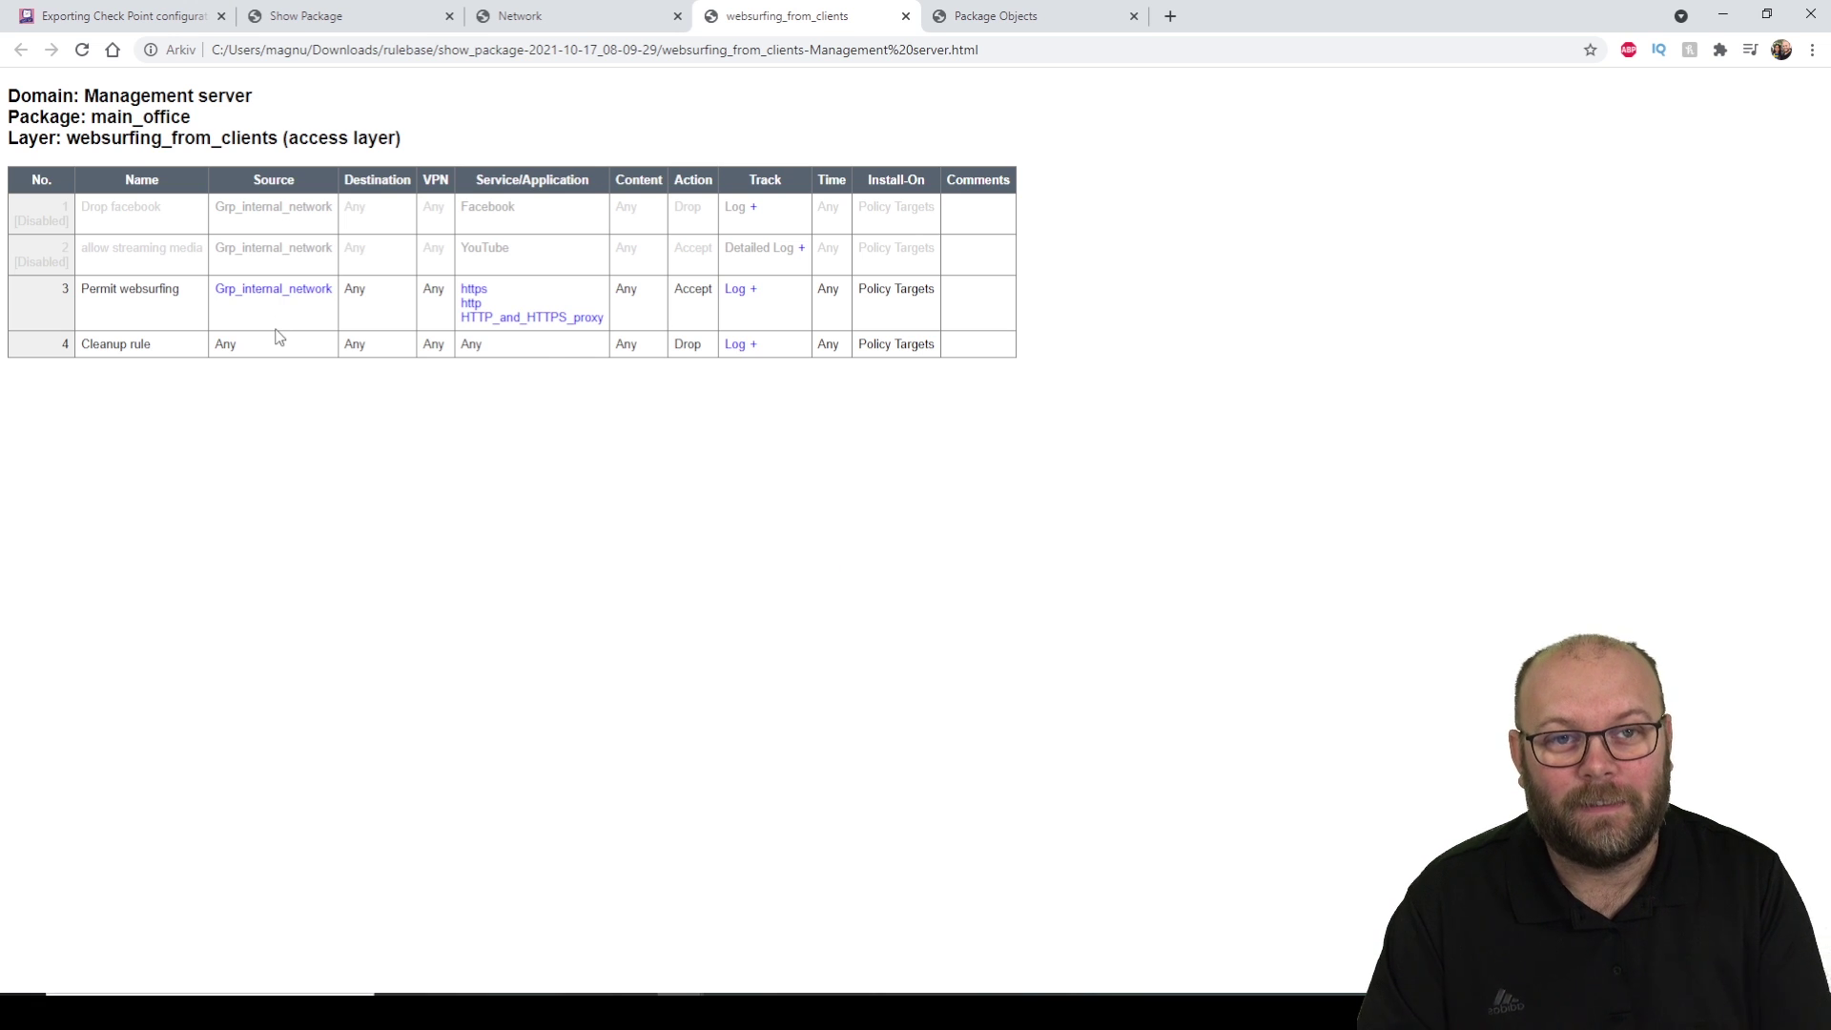
pyautogui.click(615, 19)
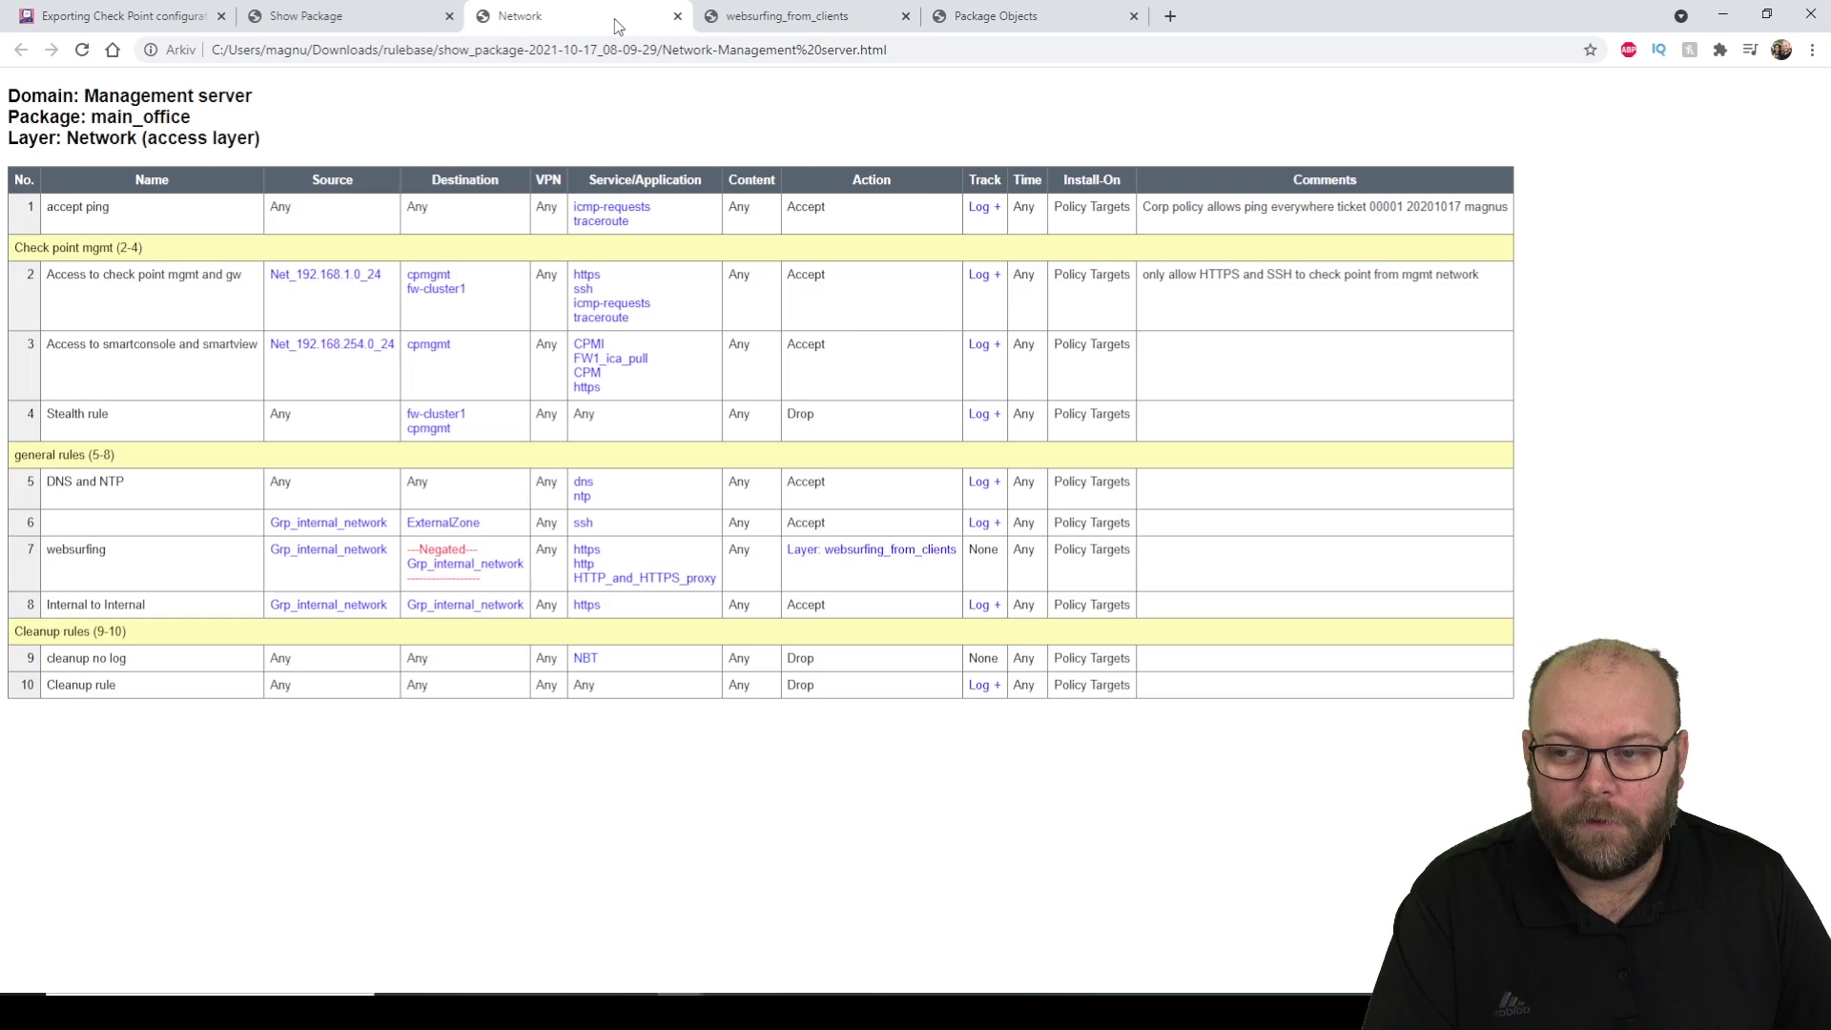
# Open the NAT rulebase from the package overview, then go back to the Network rulebase.
pyautogui.click(386, 19)
pyautogui.click(258, 153)
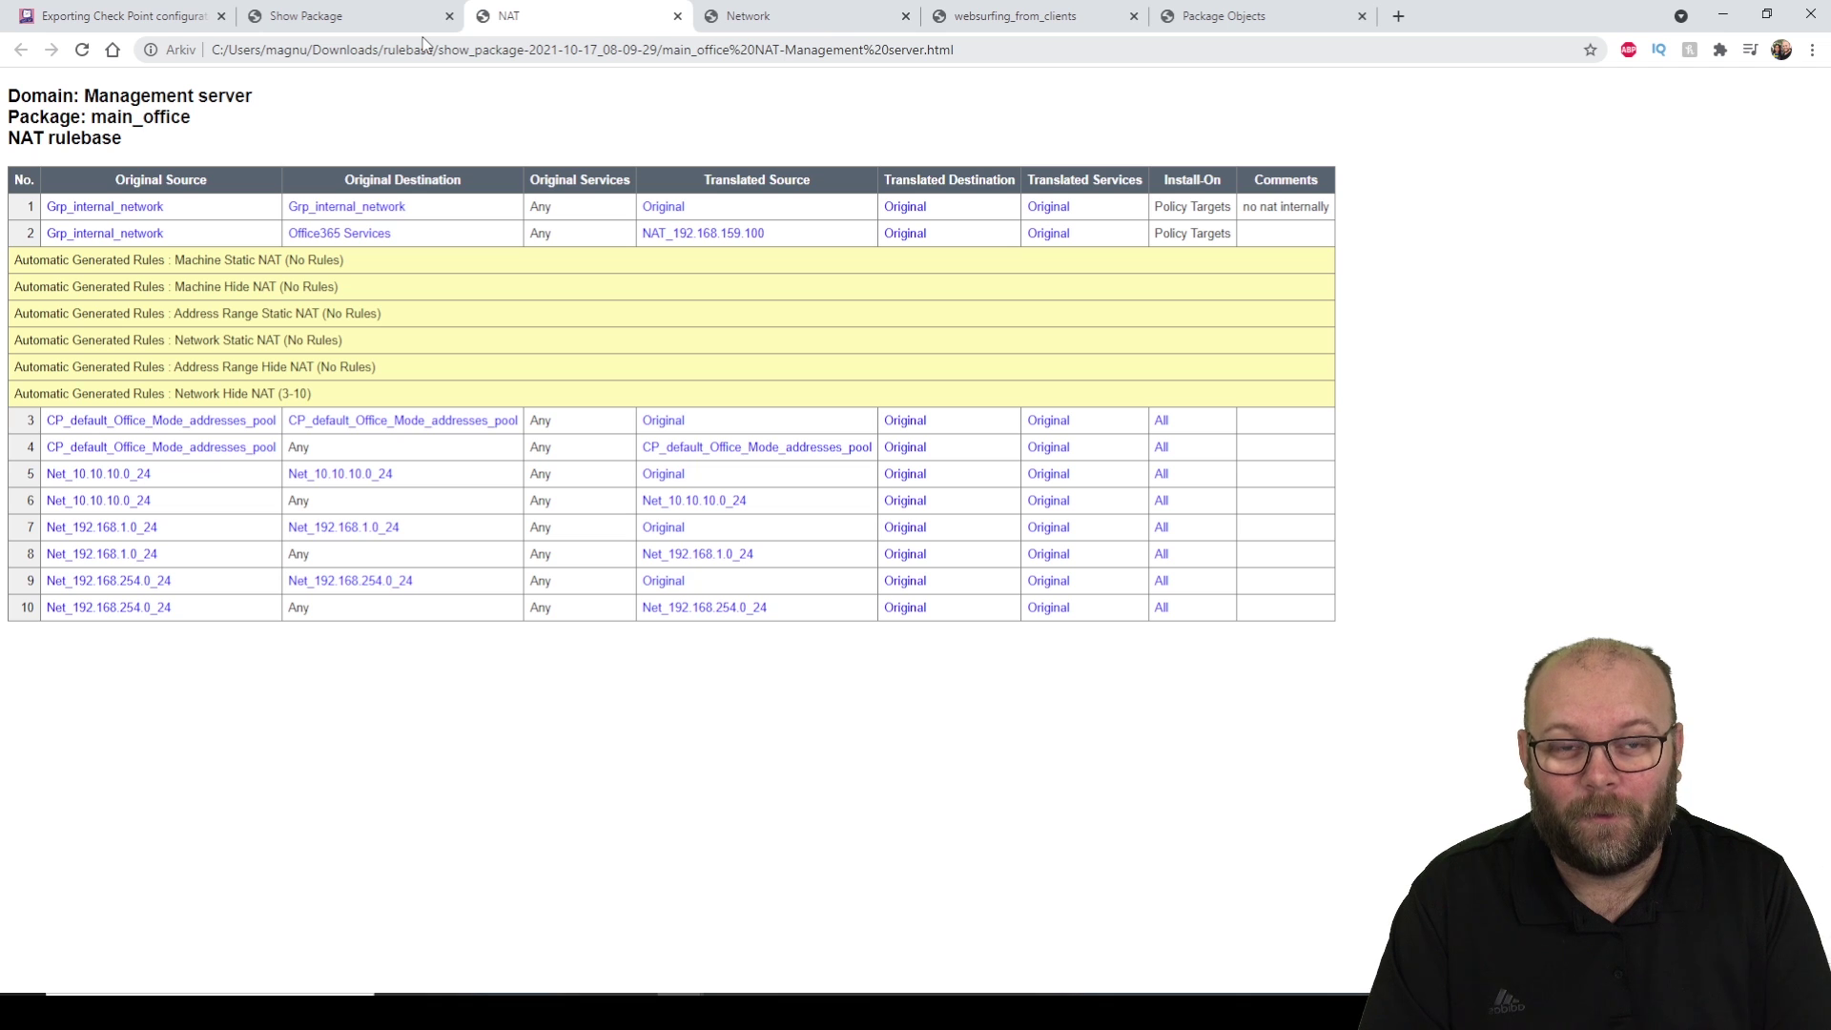
pyautogui.click(876, 15)
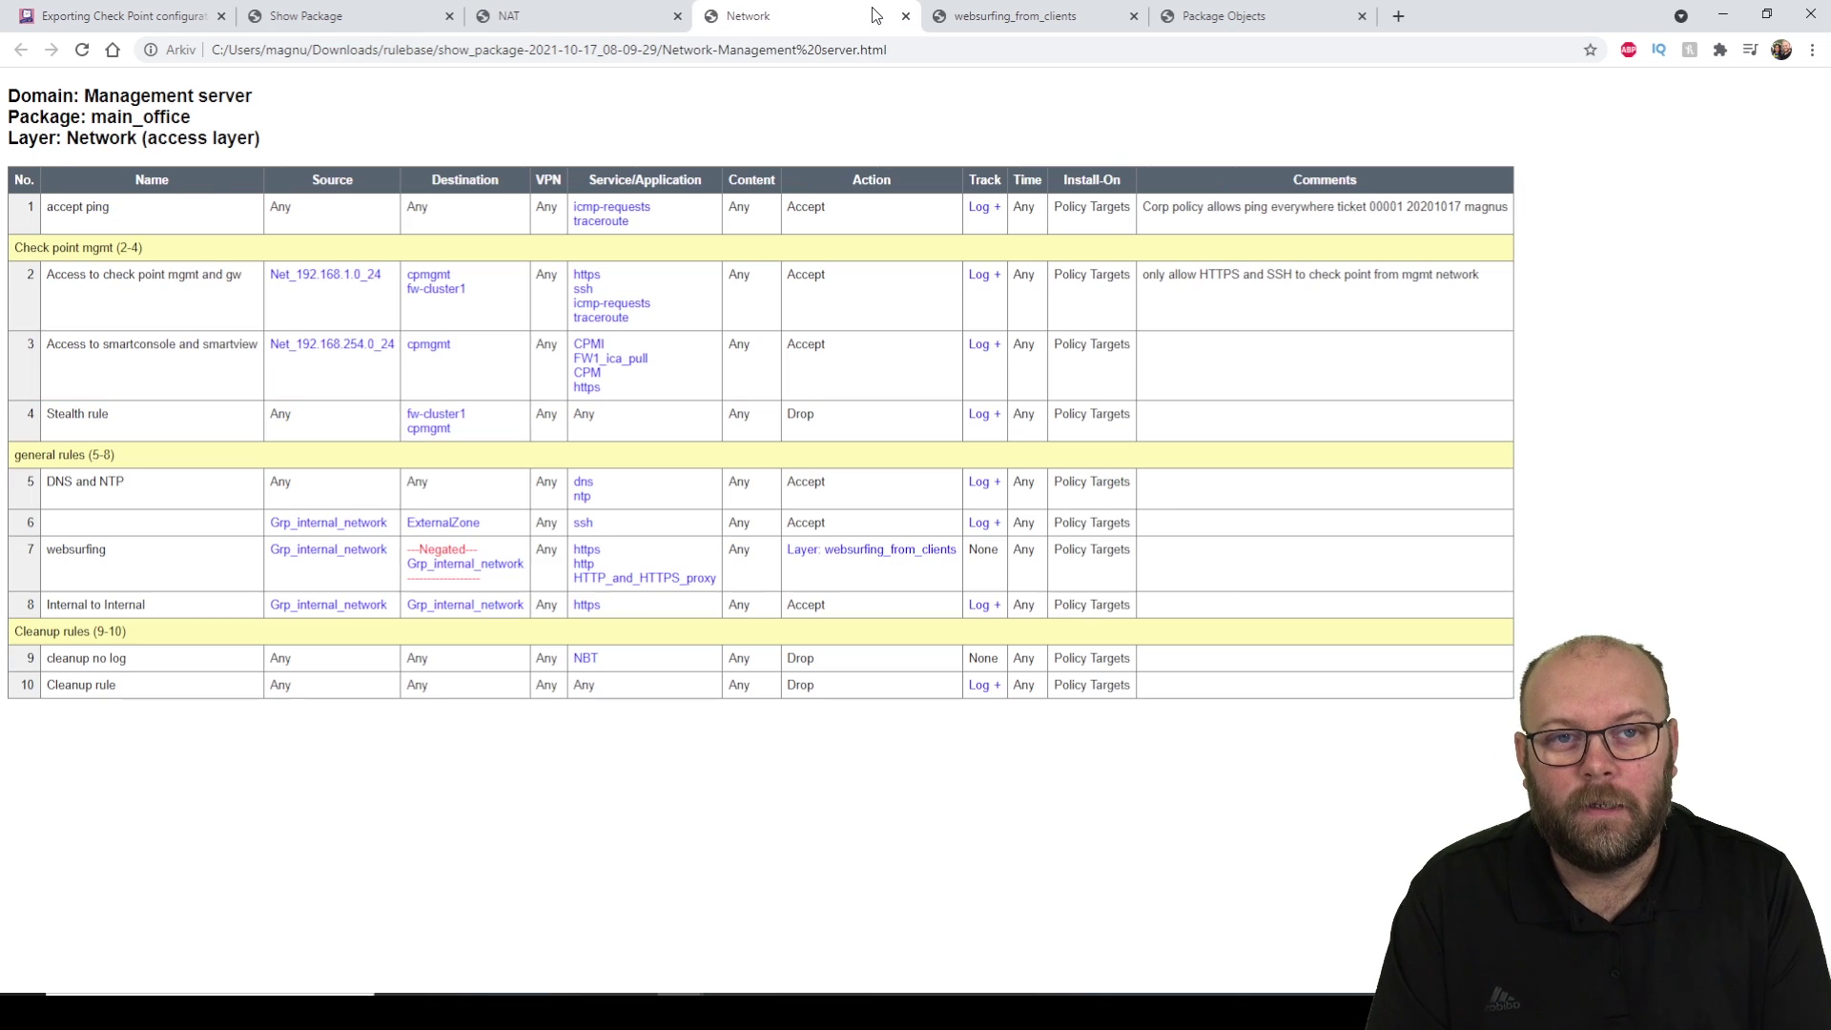